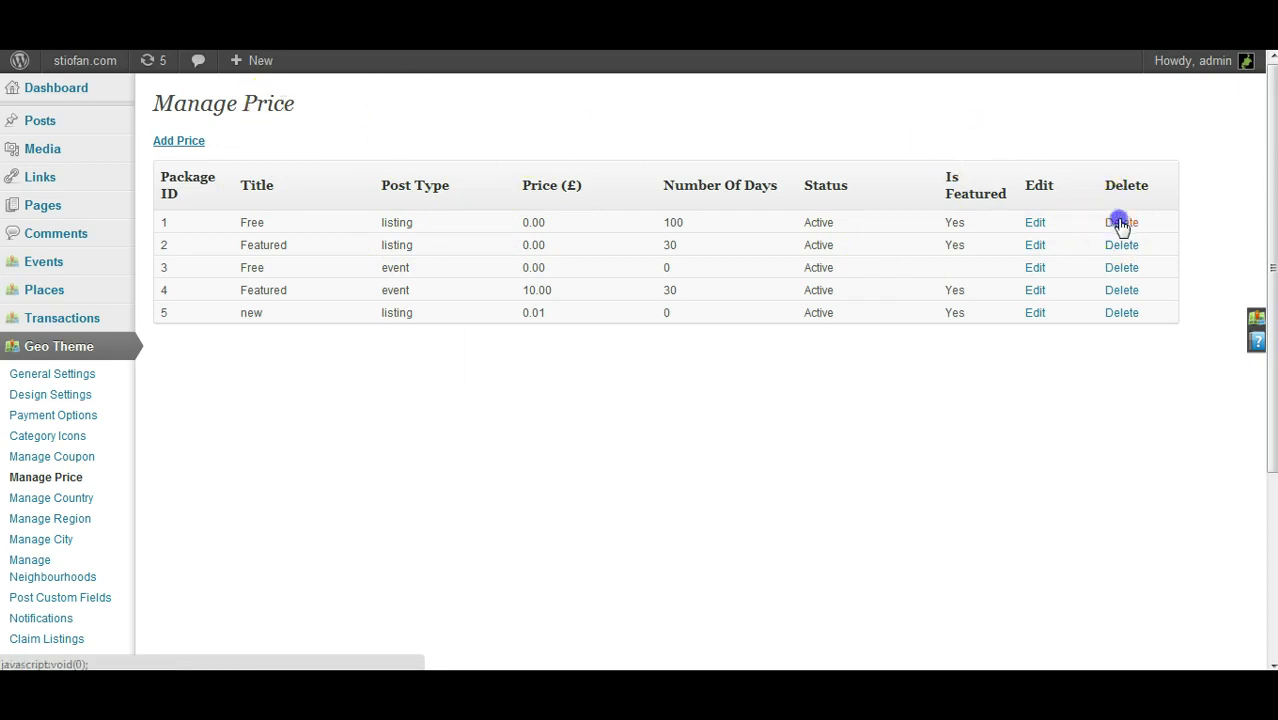
Step: Start a new price package and enter Test as its price title
click(1121, 222)
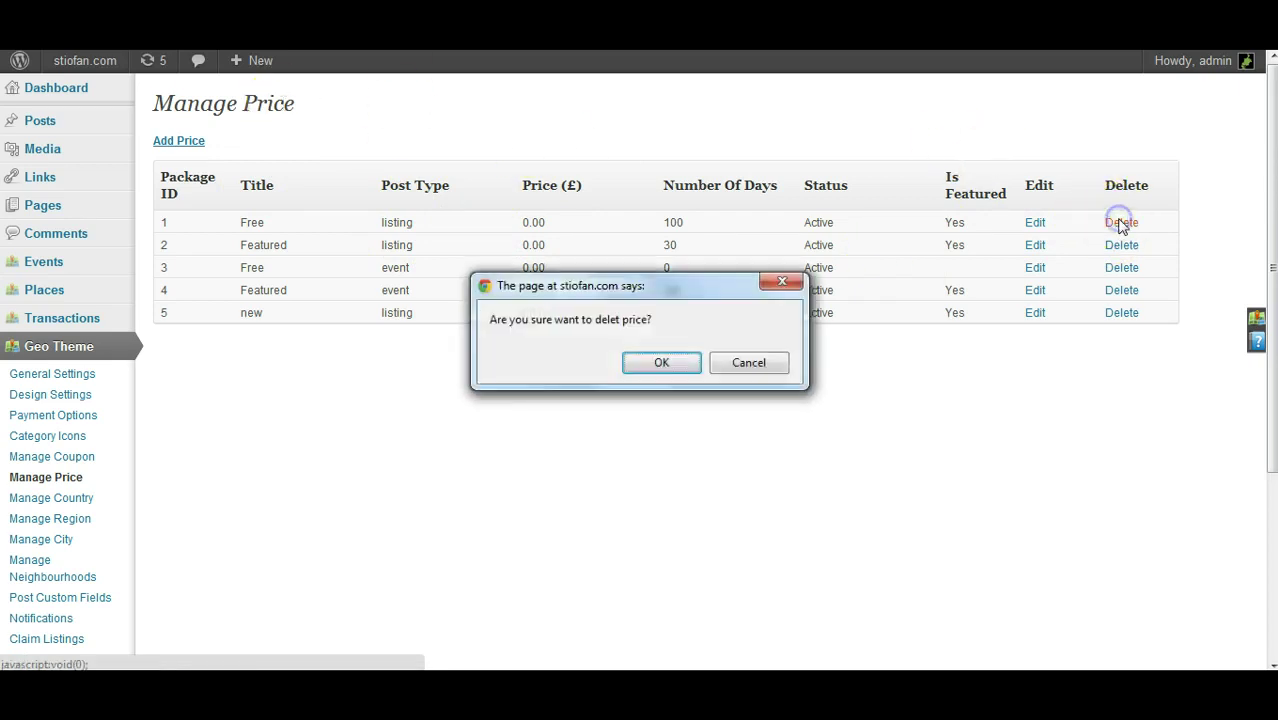
click(745, 364)
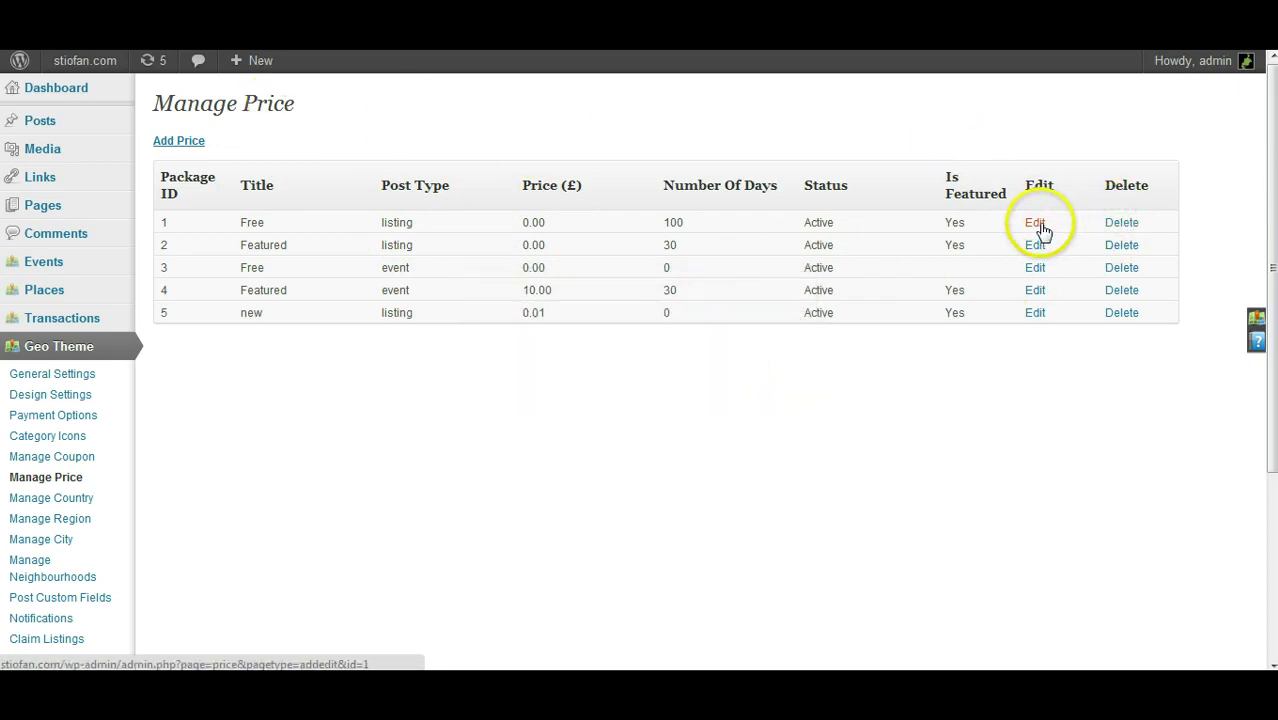
click(181, 143)
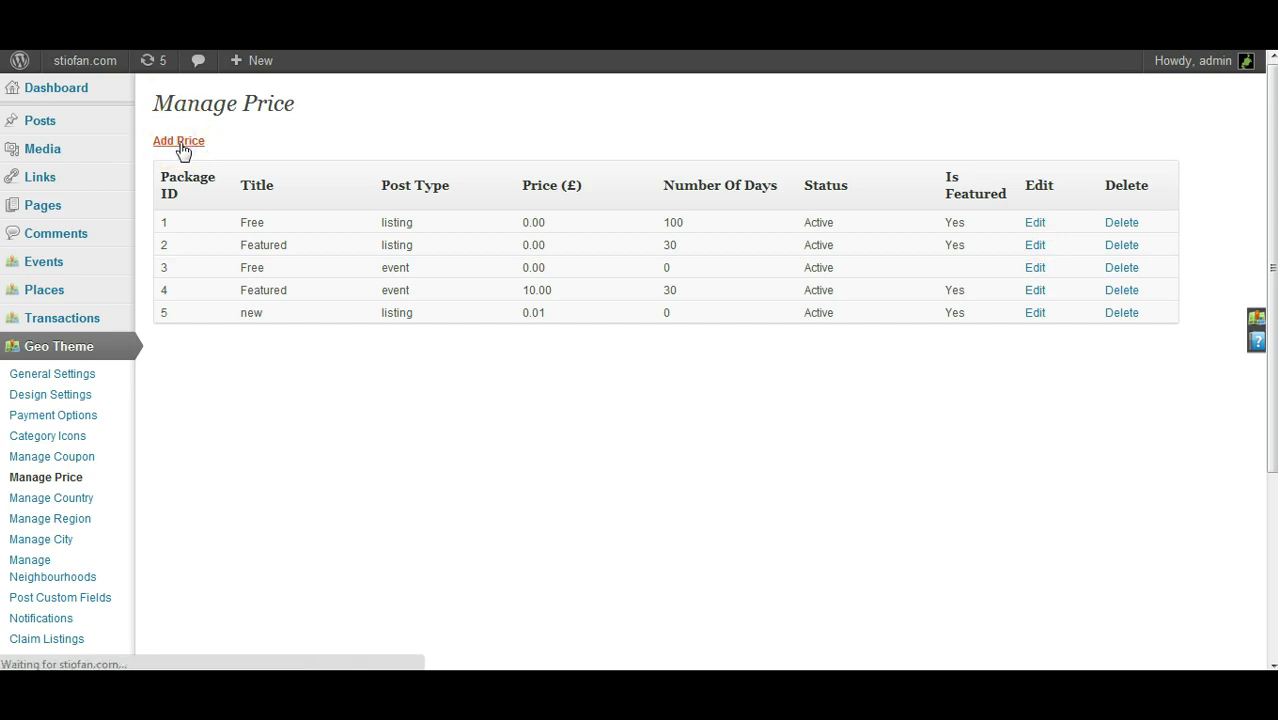
click(365, 147)
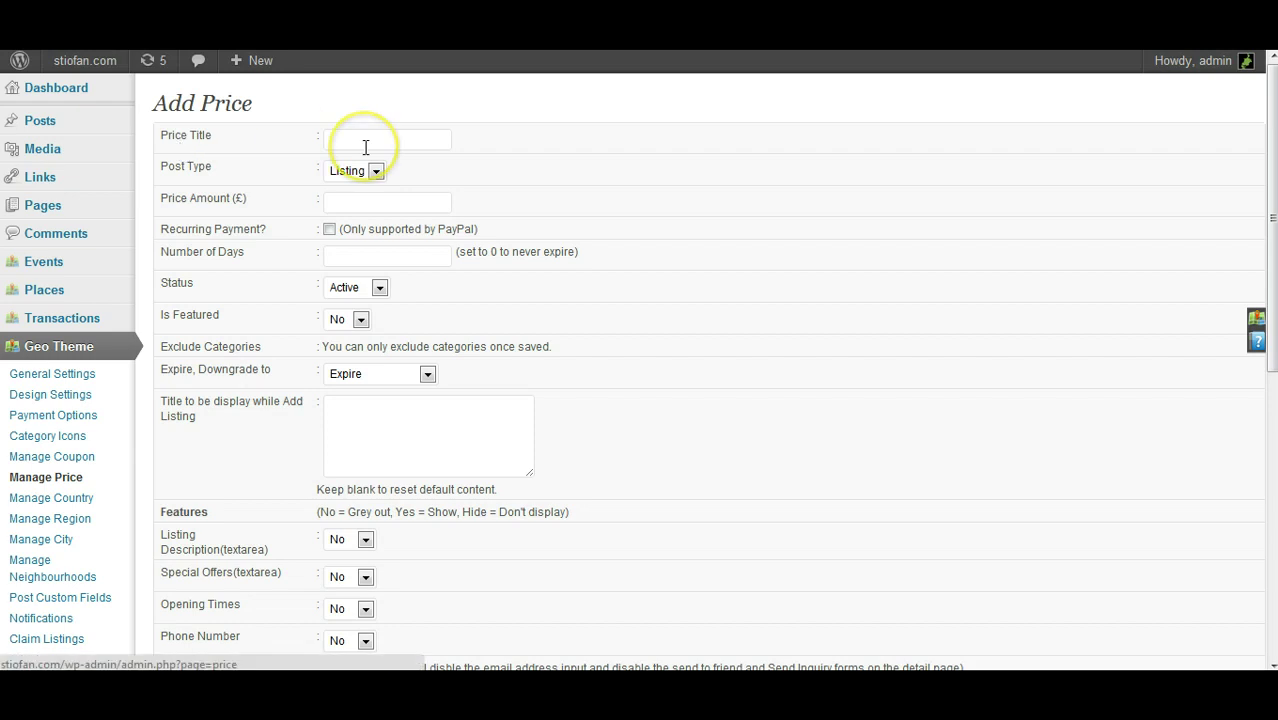
click(350, 138)
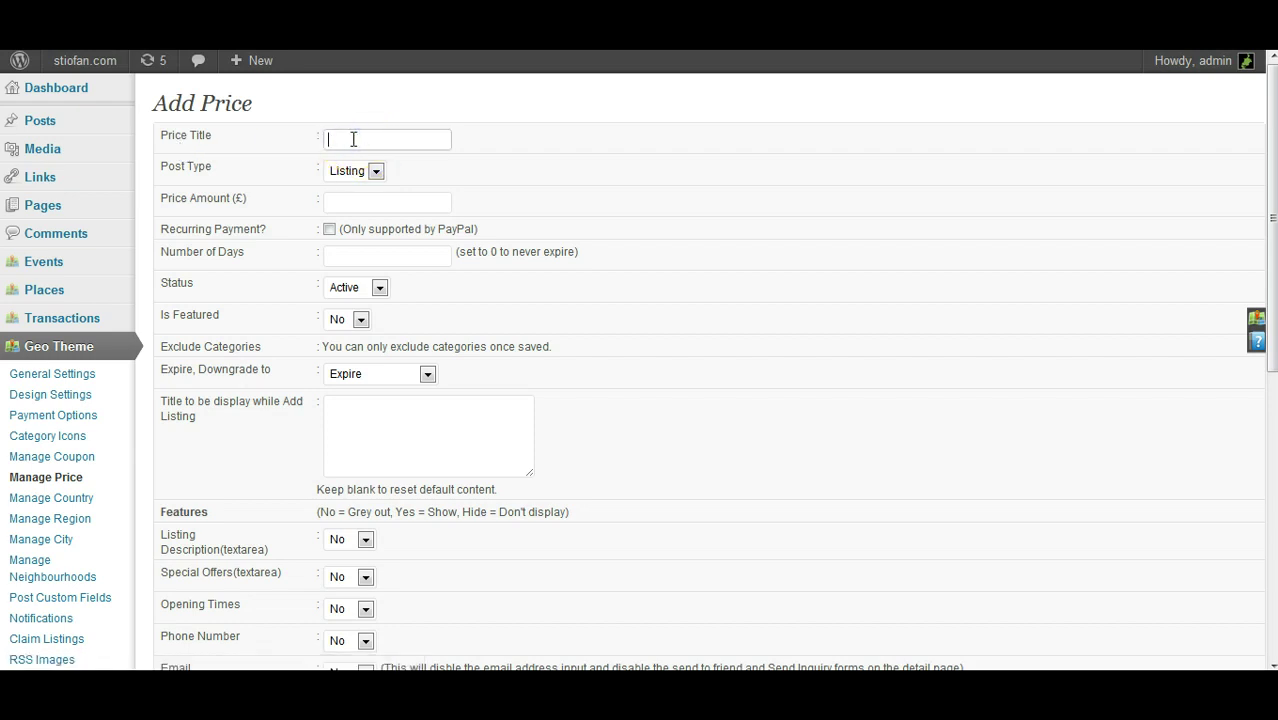
text(Test)
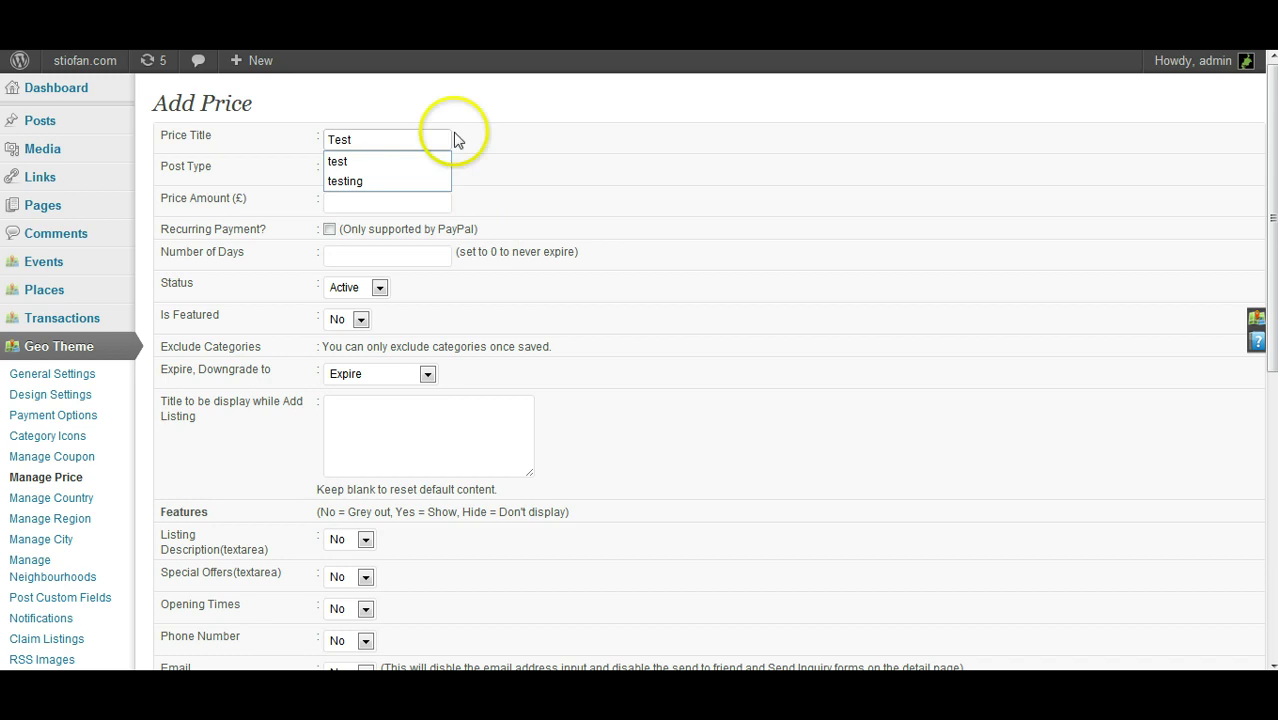
click(540, 140)
Step: On the public site's Add Listing page, examine how package titles appear in the package selection
drag(214, 136, 155, 136)
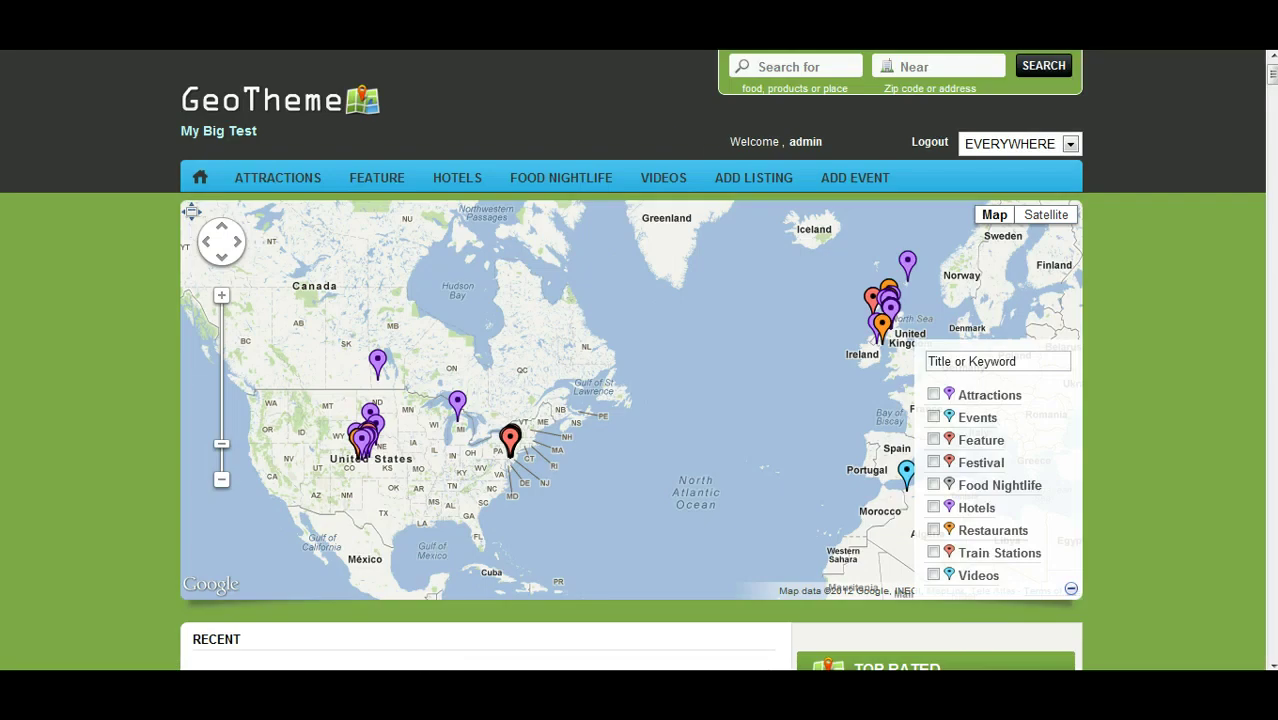
click(698, 182)
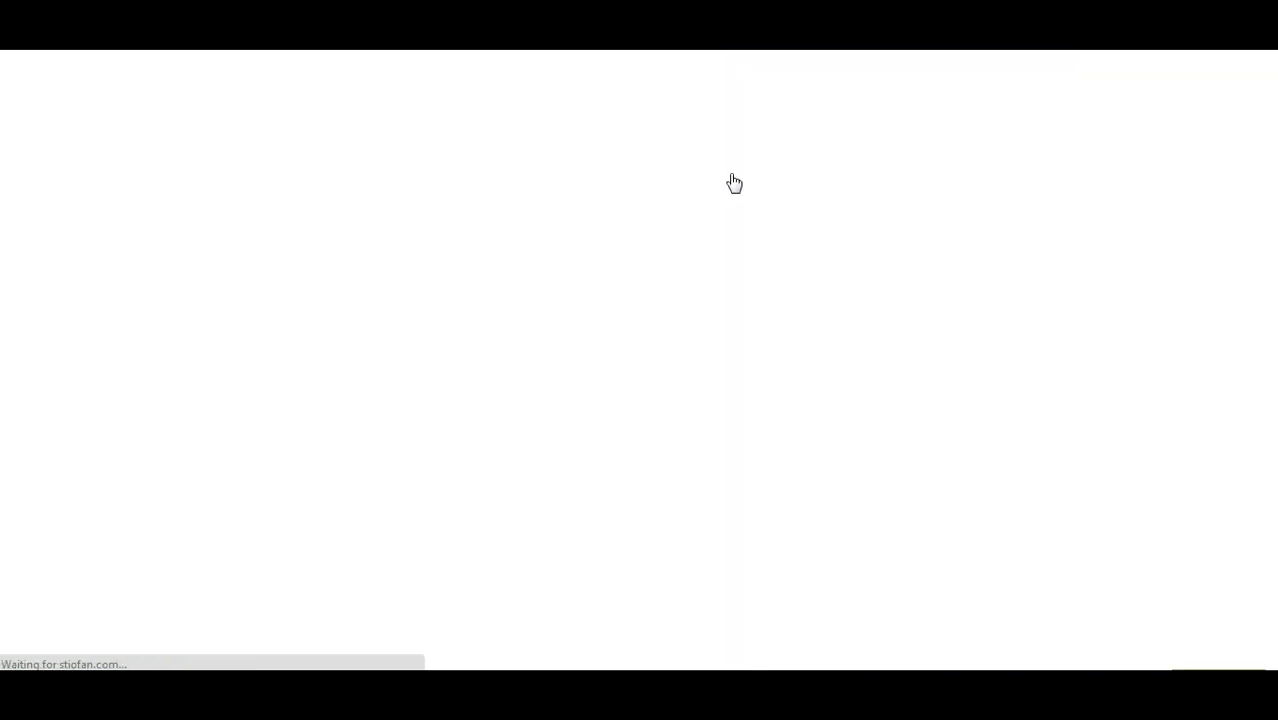
click(318, 246)
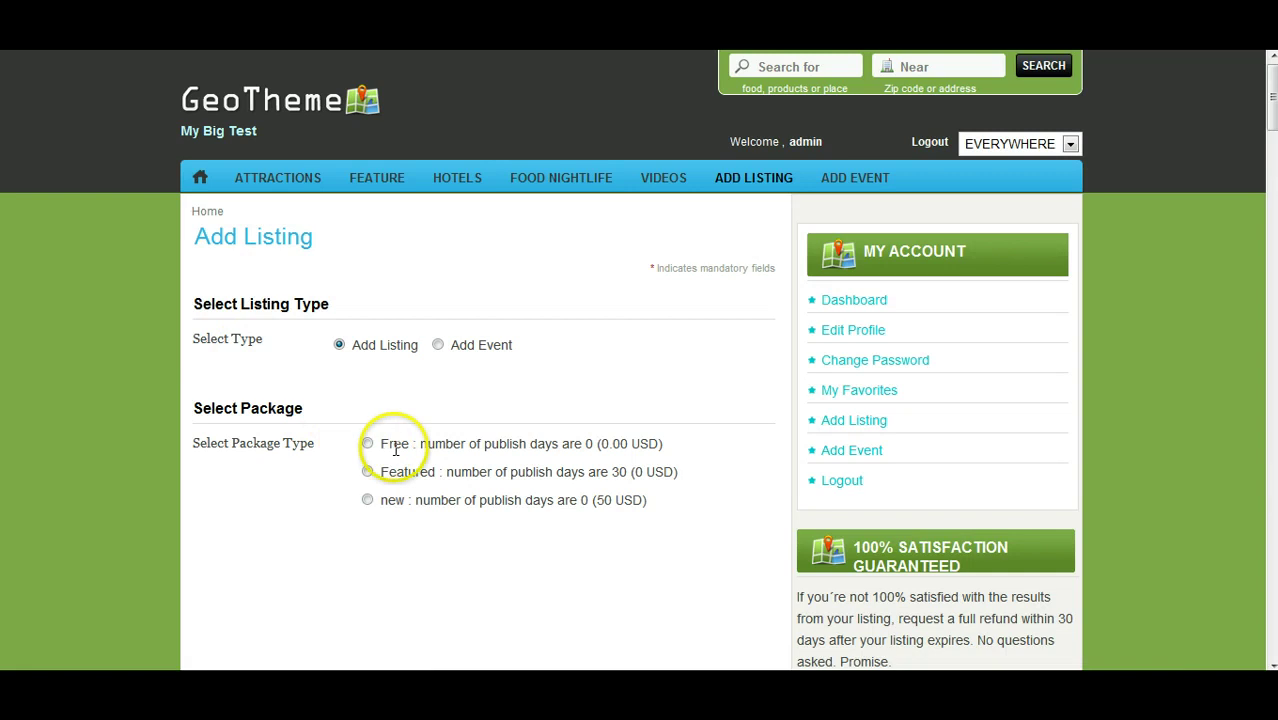
drag(410, 445, 372, 444)
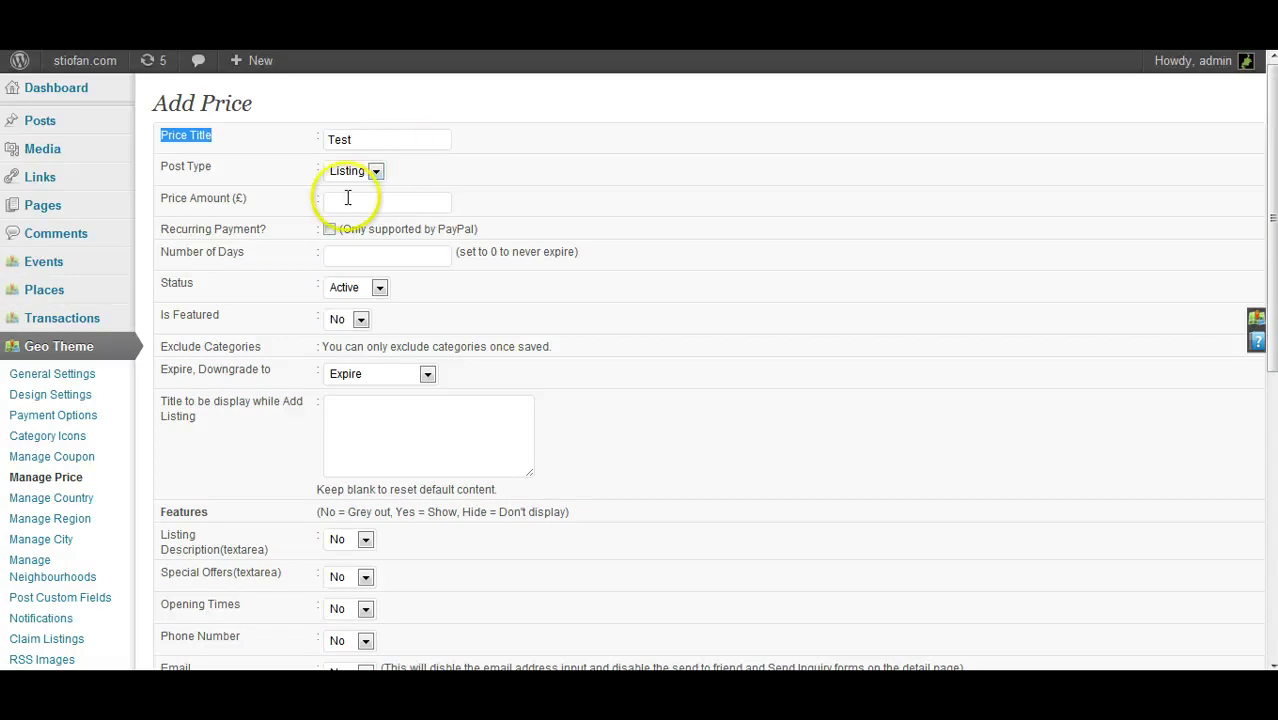
Step: Choose Listing as the post type for the new price package
click(189, 167)
click(361, 181)
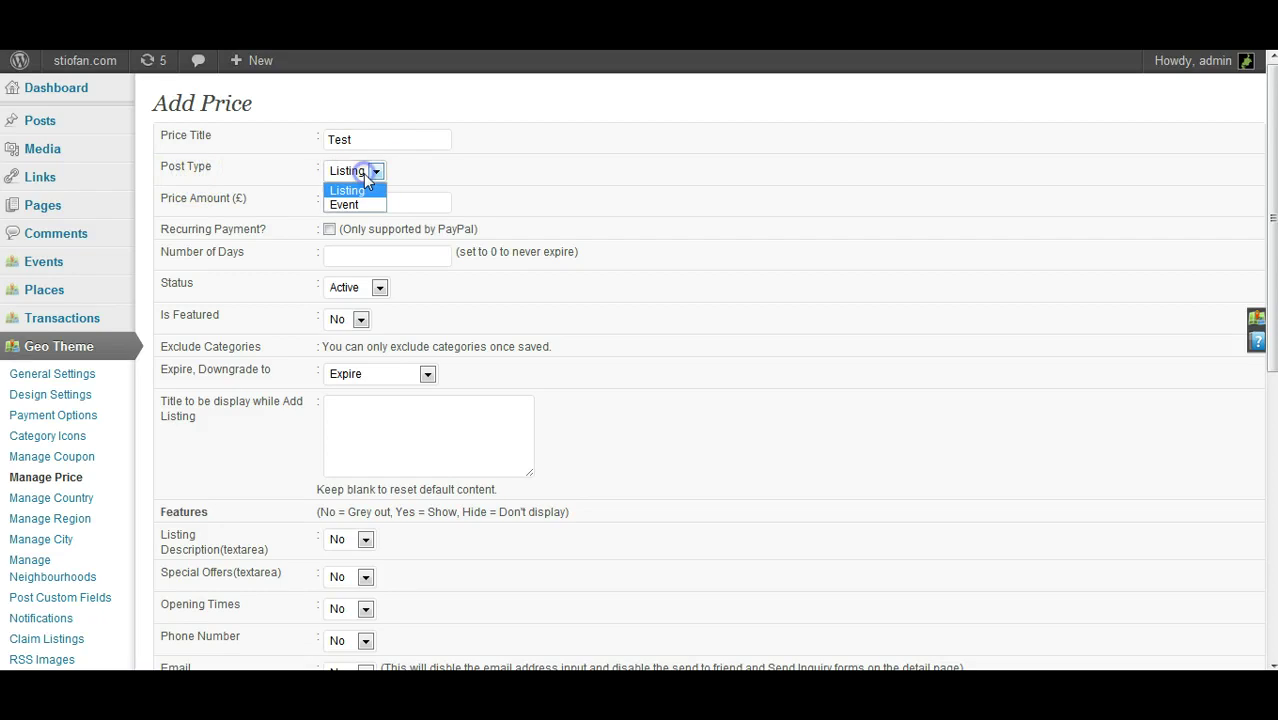
click(358, 191)
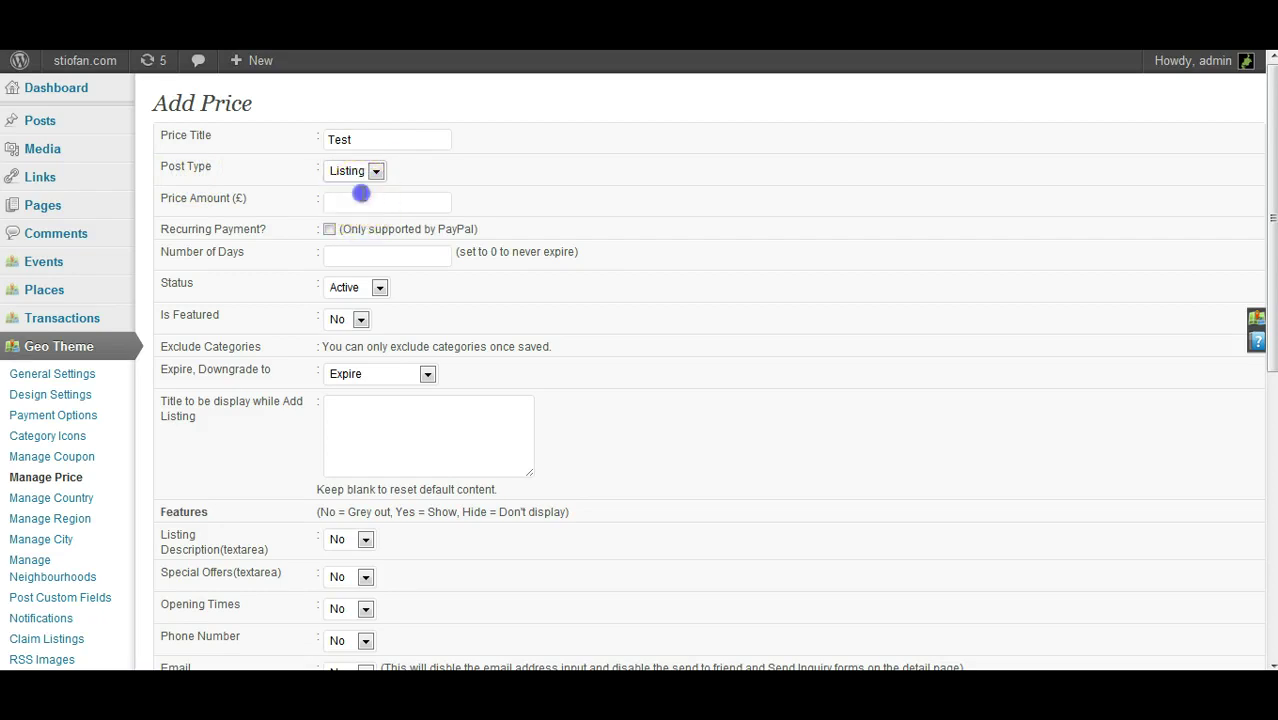
Step: Enter a price amount of 0.00 for the package and change it to 50.00
click(425, 204)
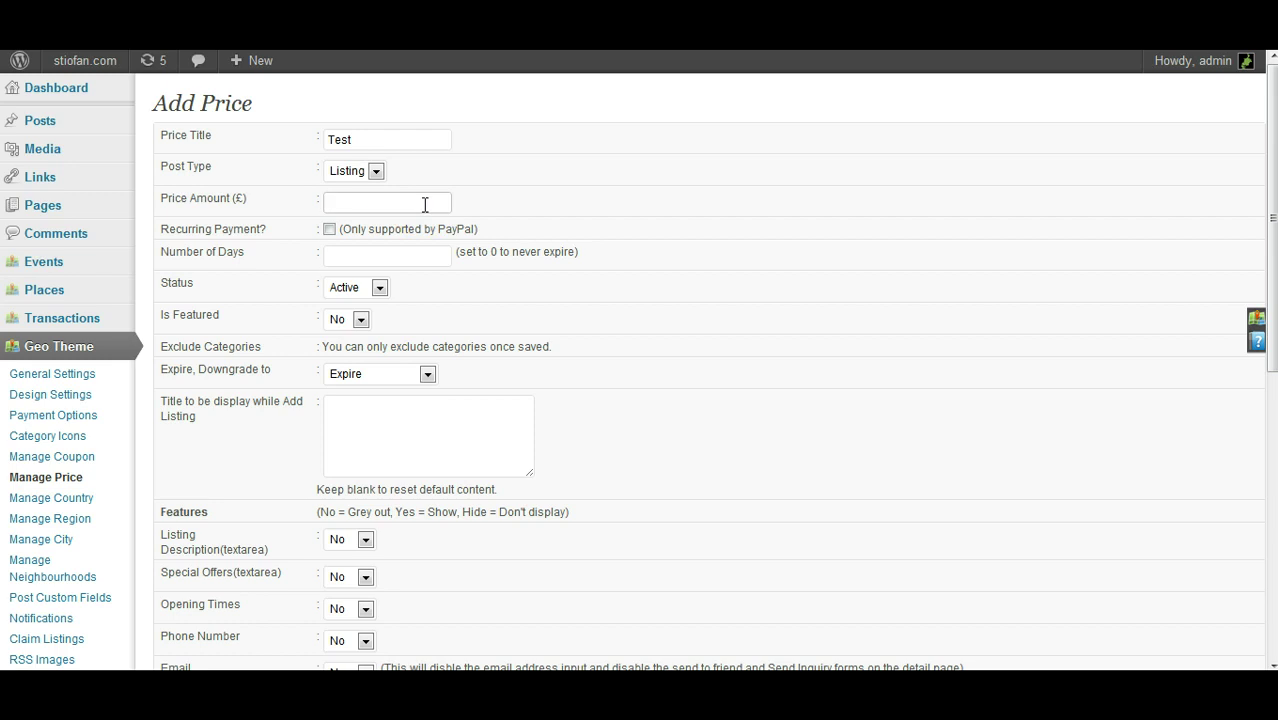
text(0.00)
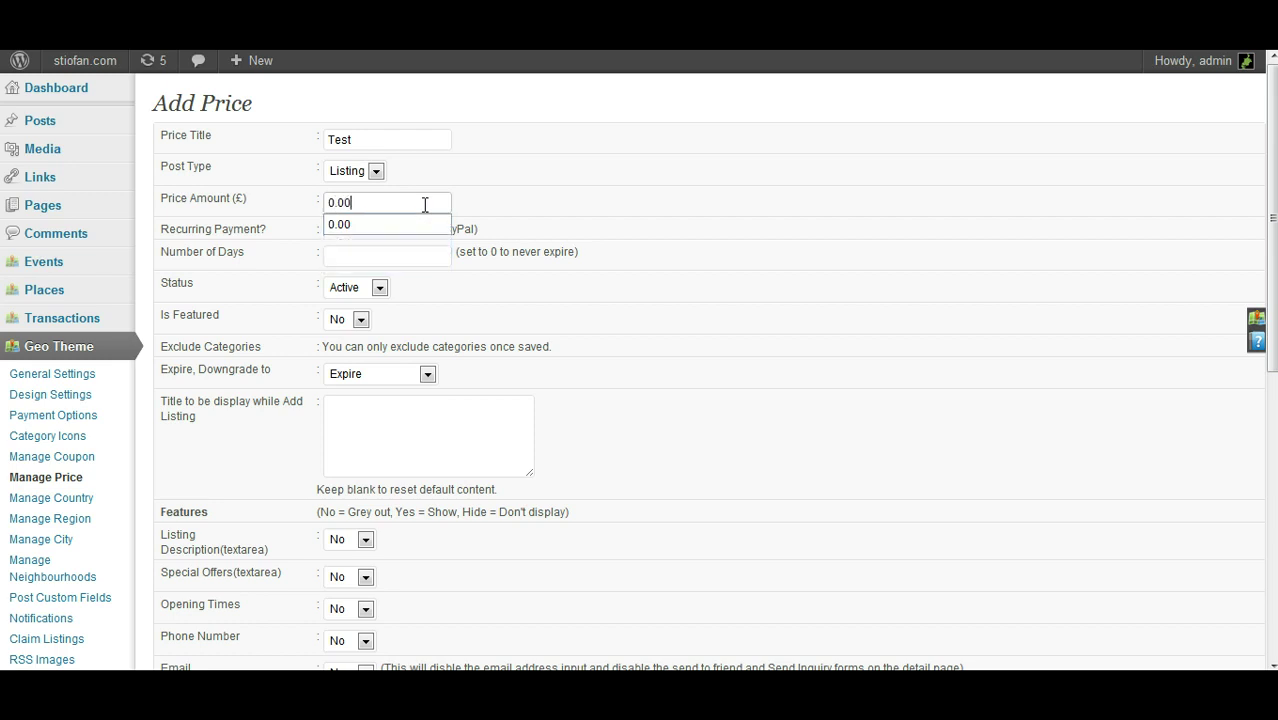
click(491, 210)
click(331, 202)
text(5)
click(448, 194)
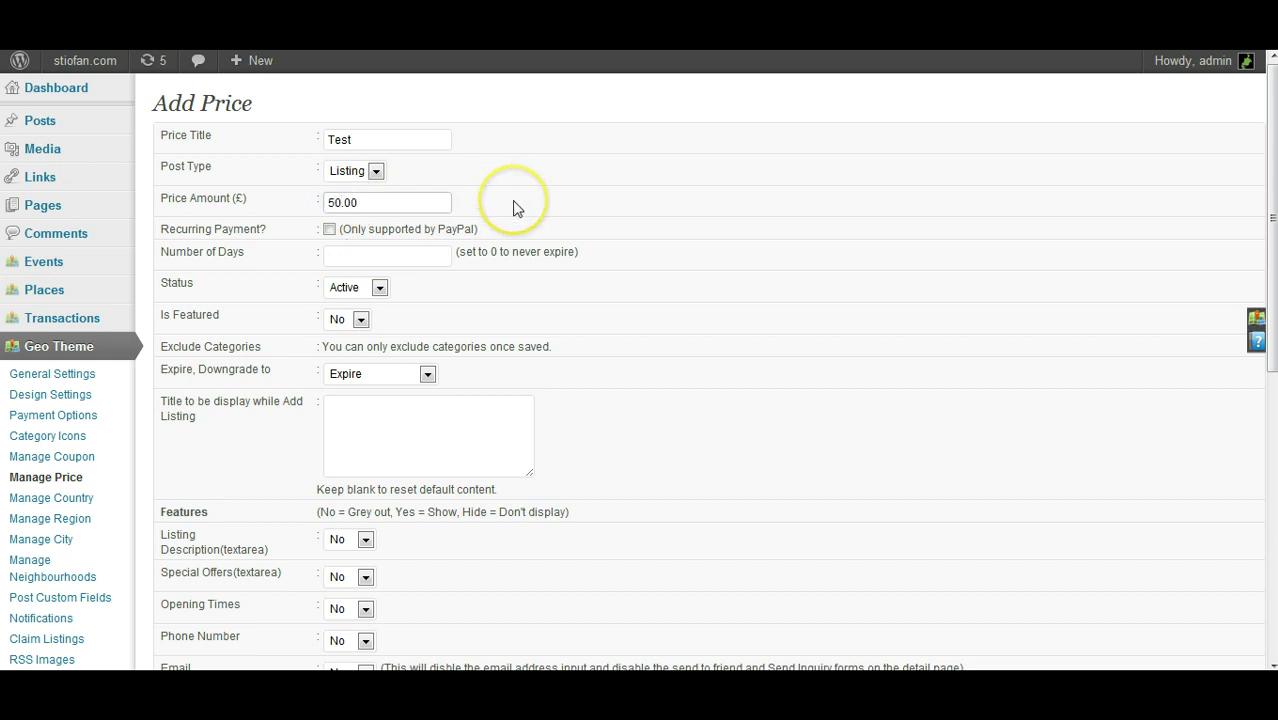
click(241, 199)
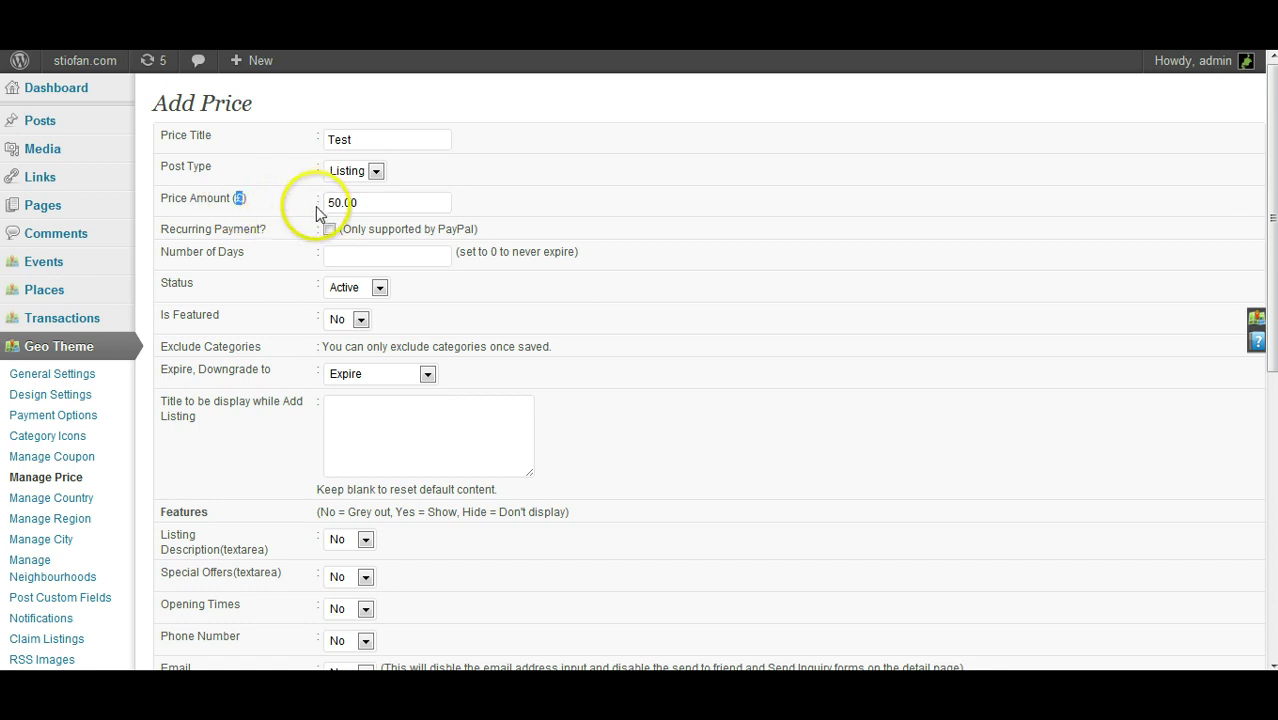
Step: Change the package's price amount to 10.00 and enable recurring payment
drag(268, 230, 160, 222)
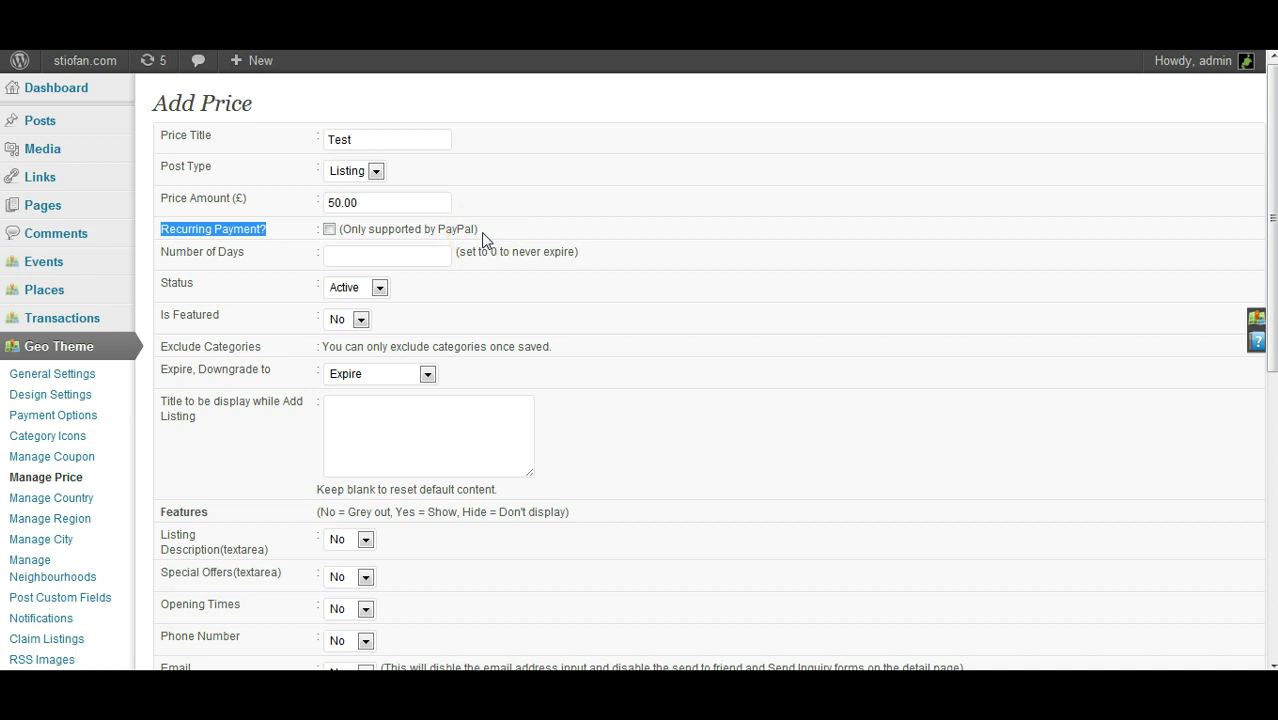
click(336, 202)
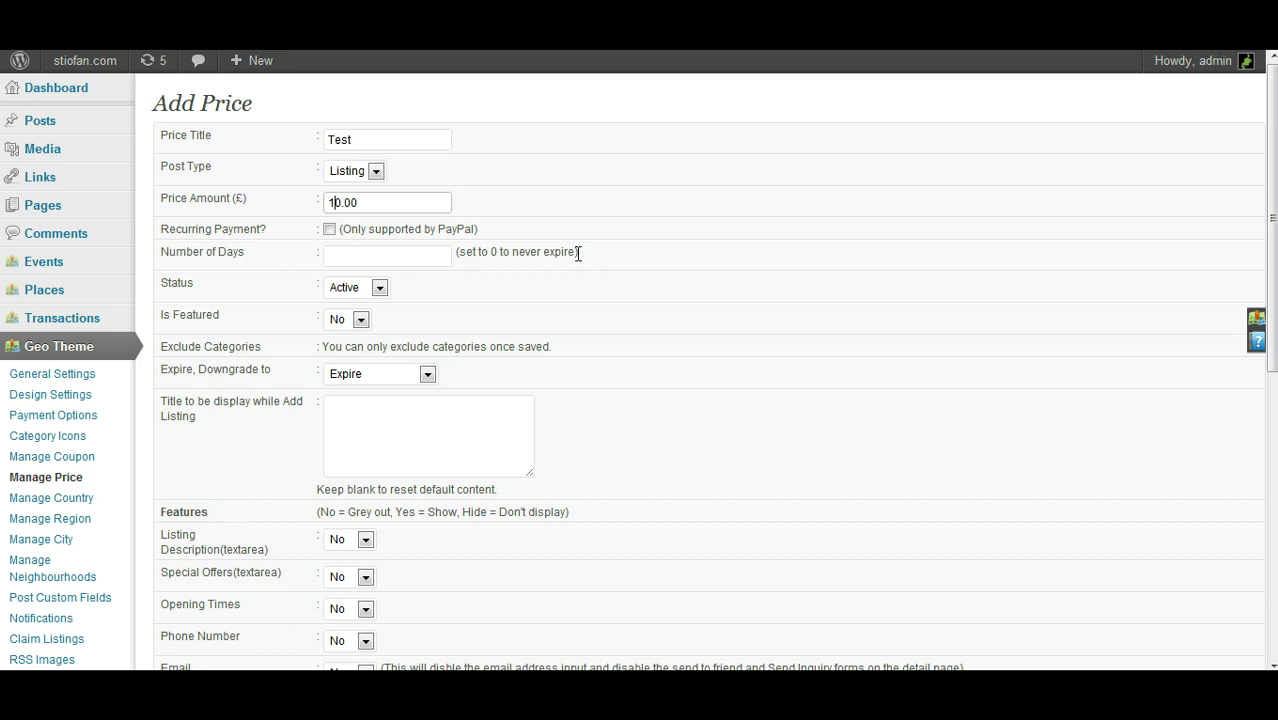
click(330, 230)
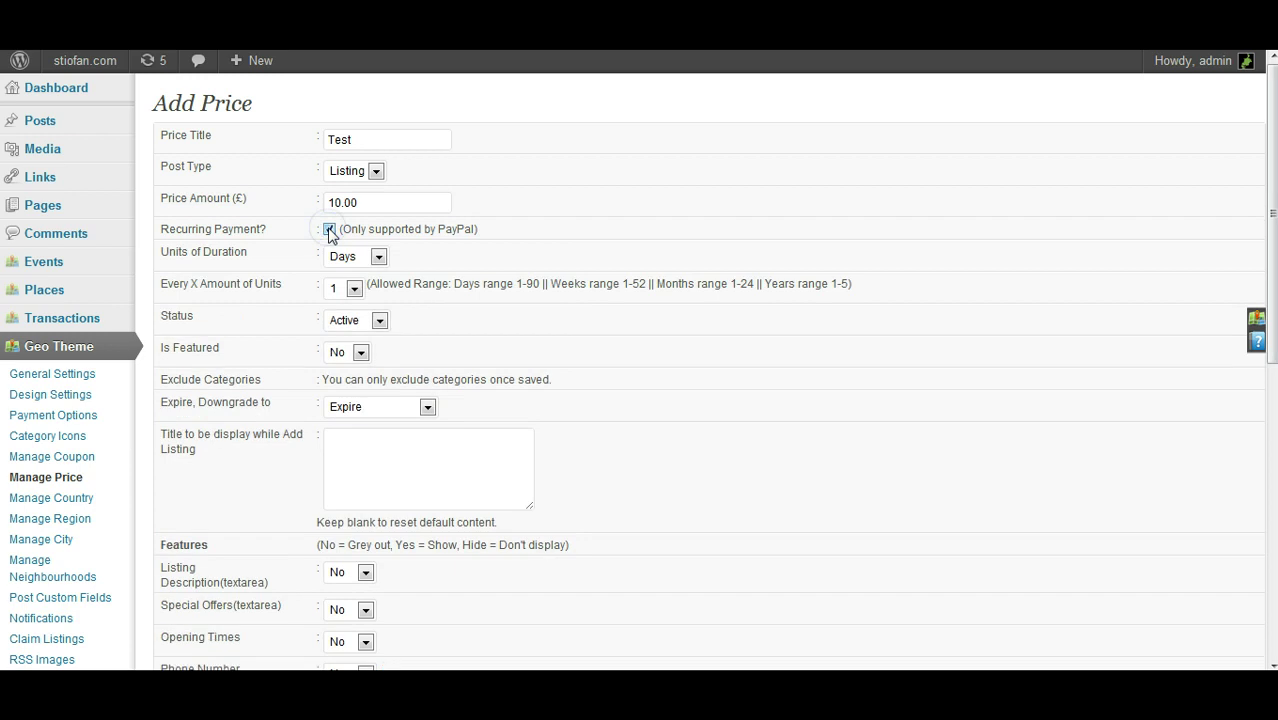
Step: Review the allowed duration ranges and set the recurring payment to every 3 Months
drag(254, 260, 197, 253)
click(379, 258)
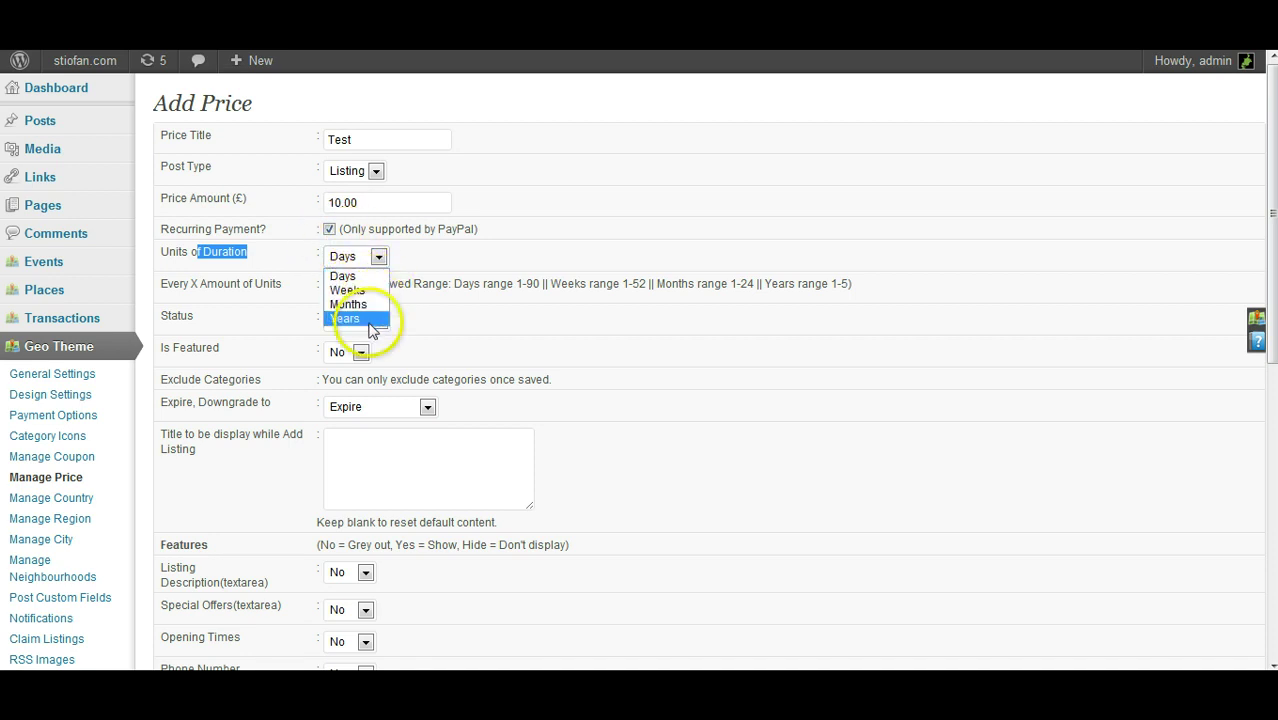
click(485, 280)
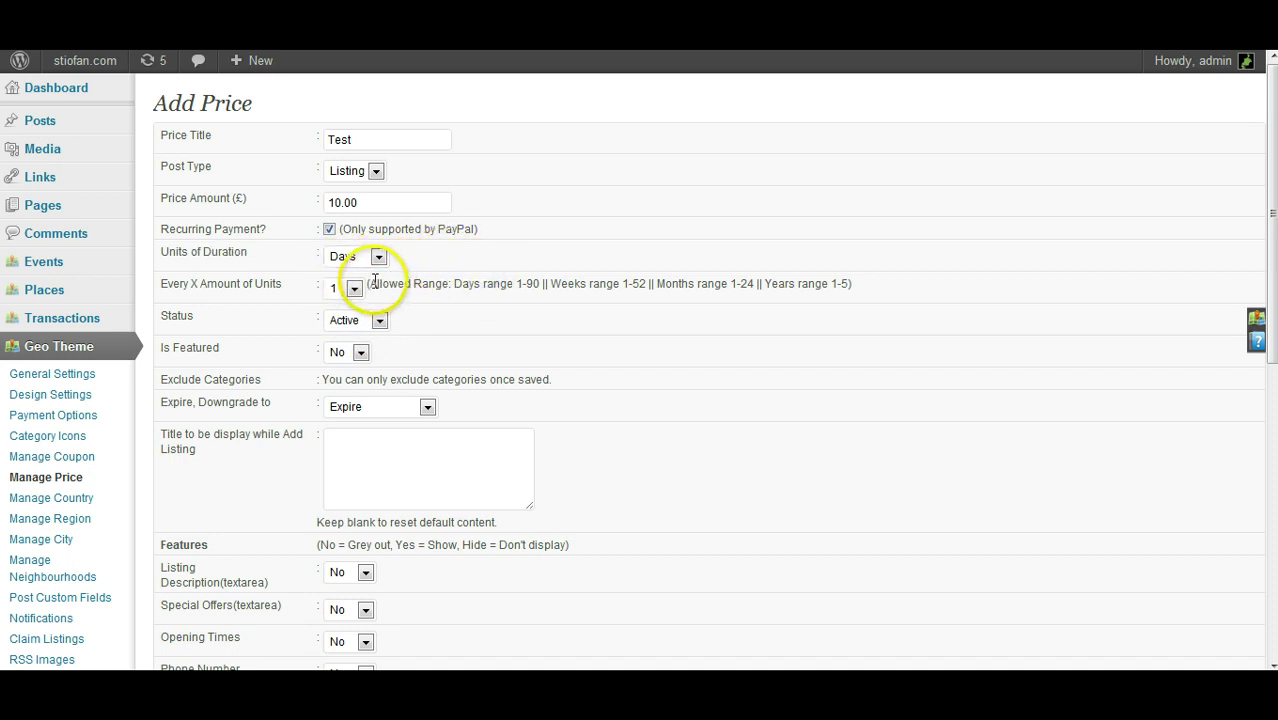
drag(369, 284, 858, 292)
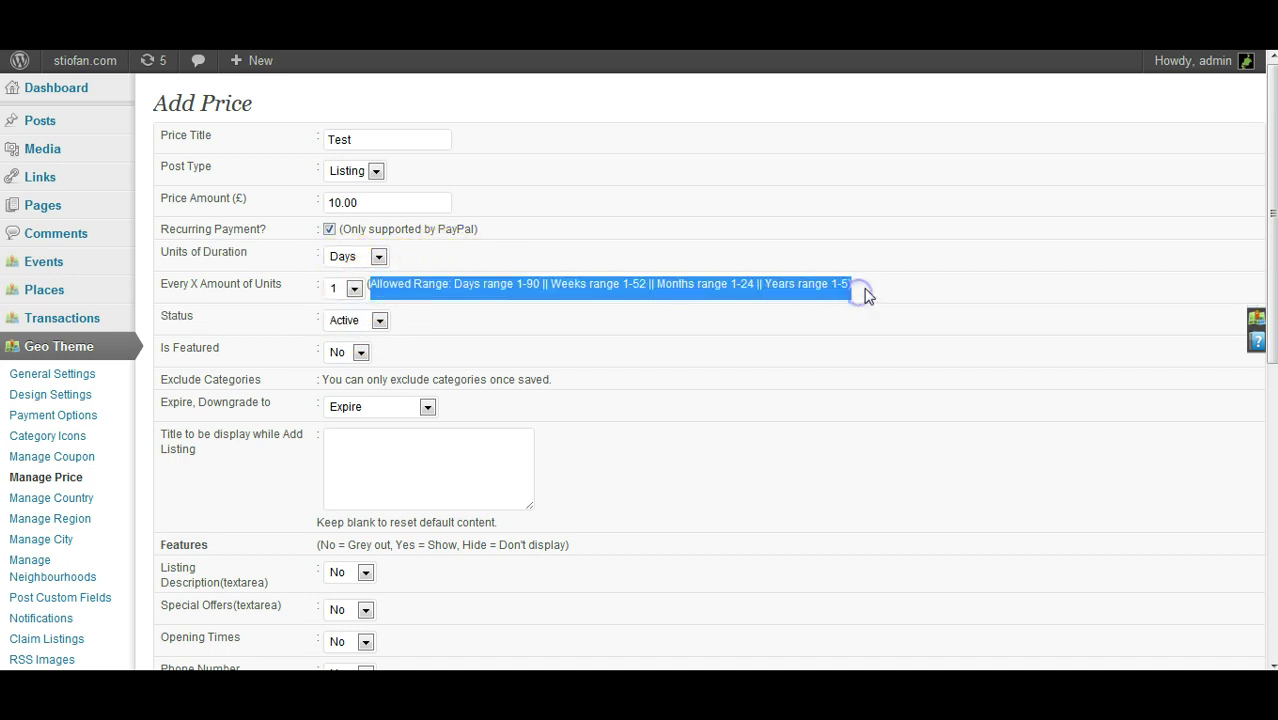
click(861, 291)
click(379, 258)
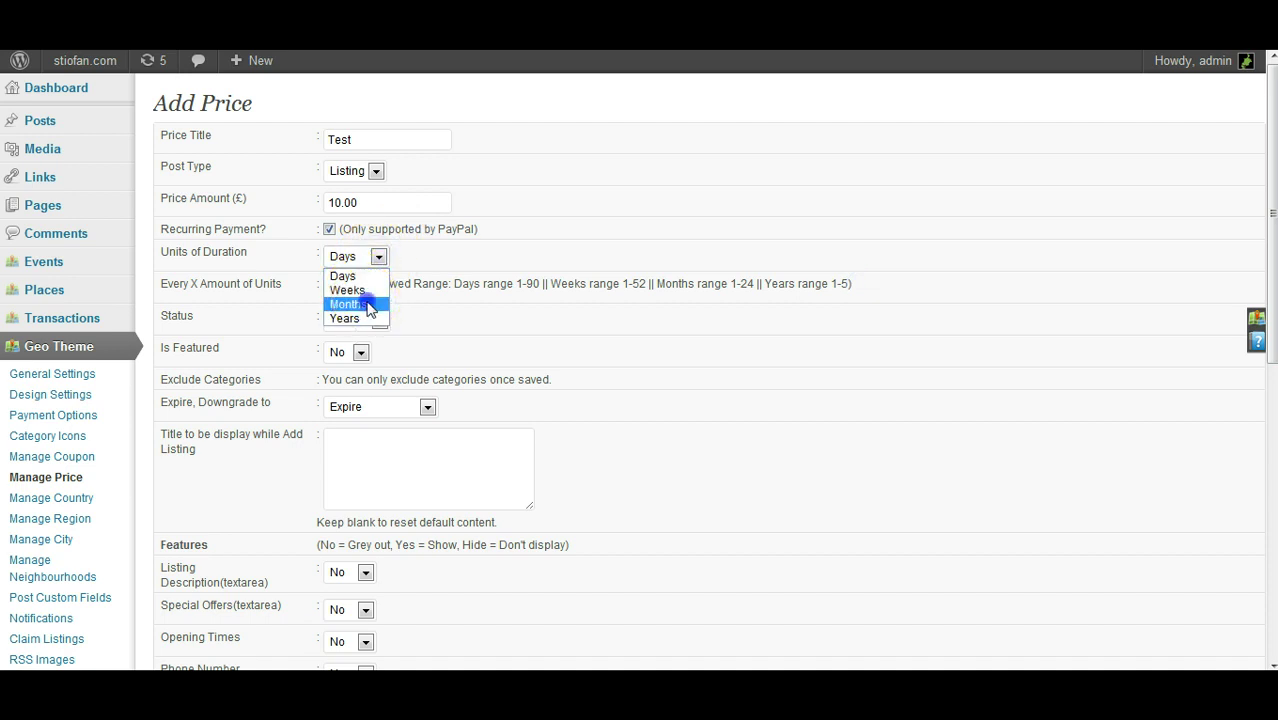
click(367, 305)
click(353, 288)
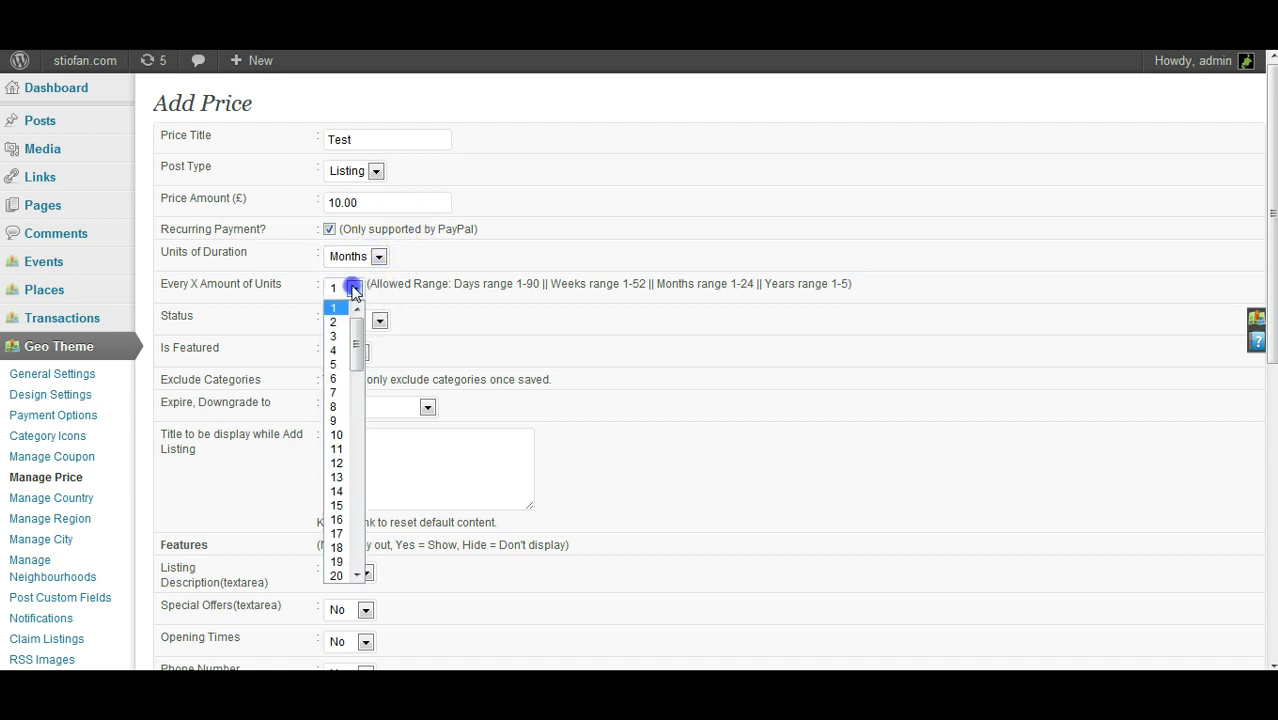
click(353, 288)
click(353, 288)
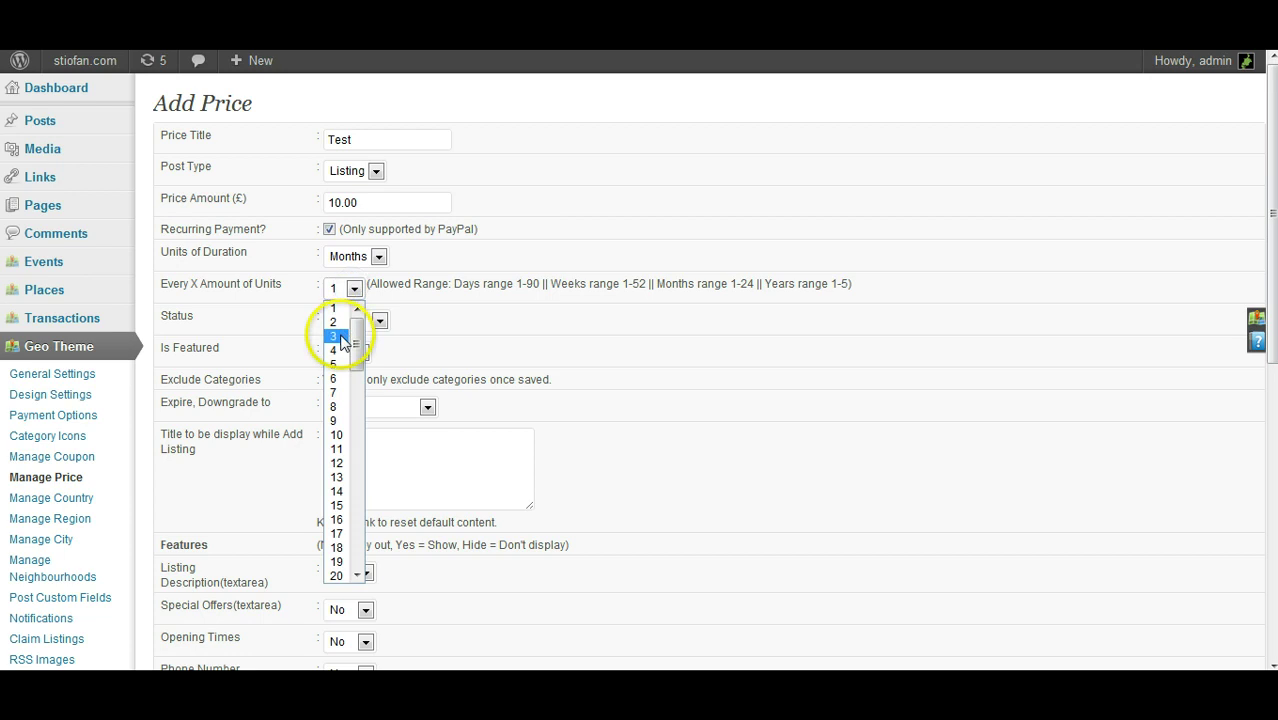
click(340, 335)
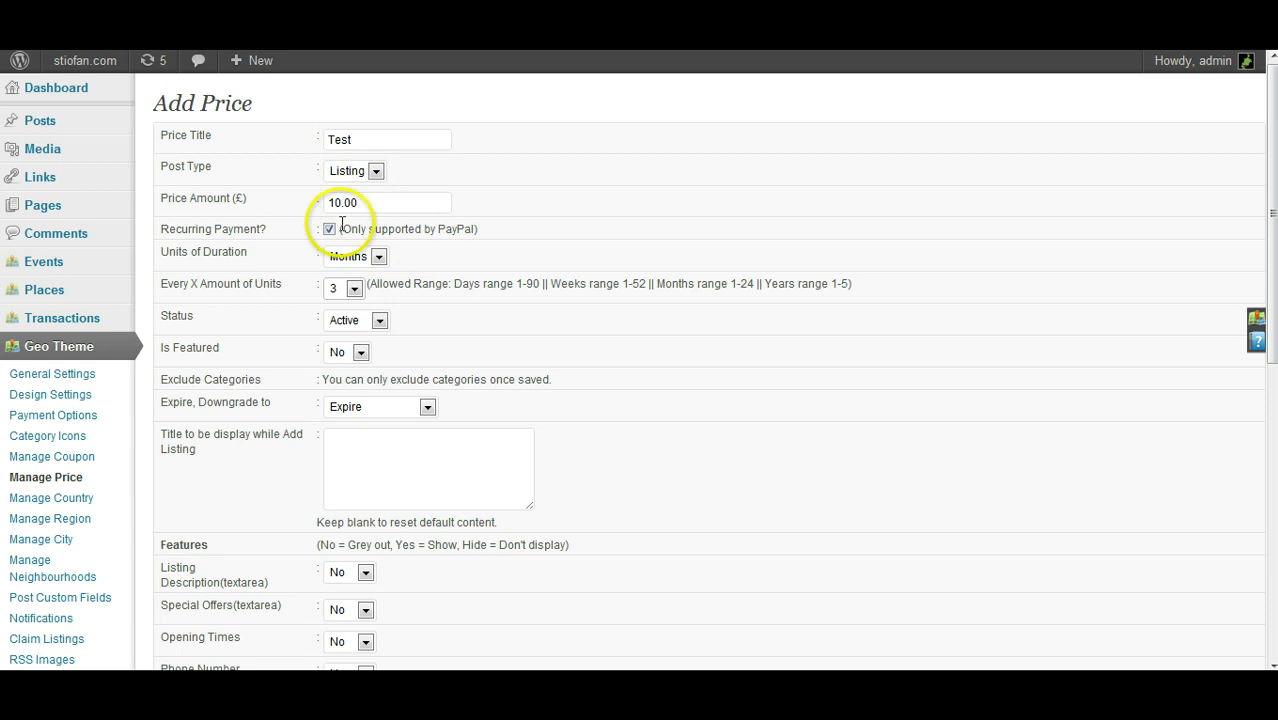
drag(365, 202, 322, 201)
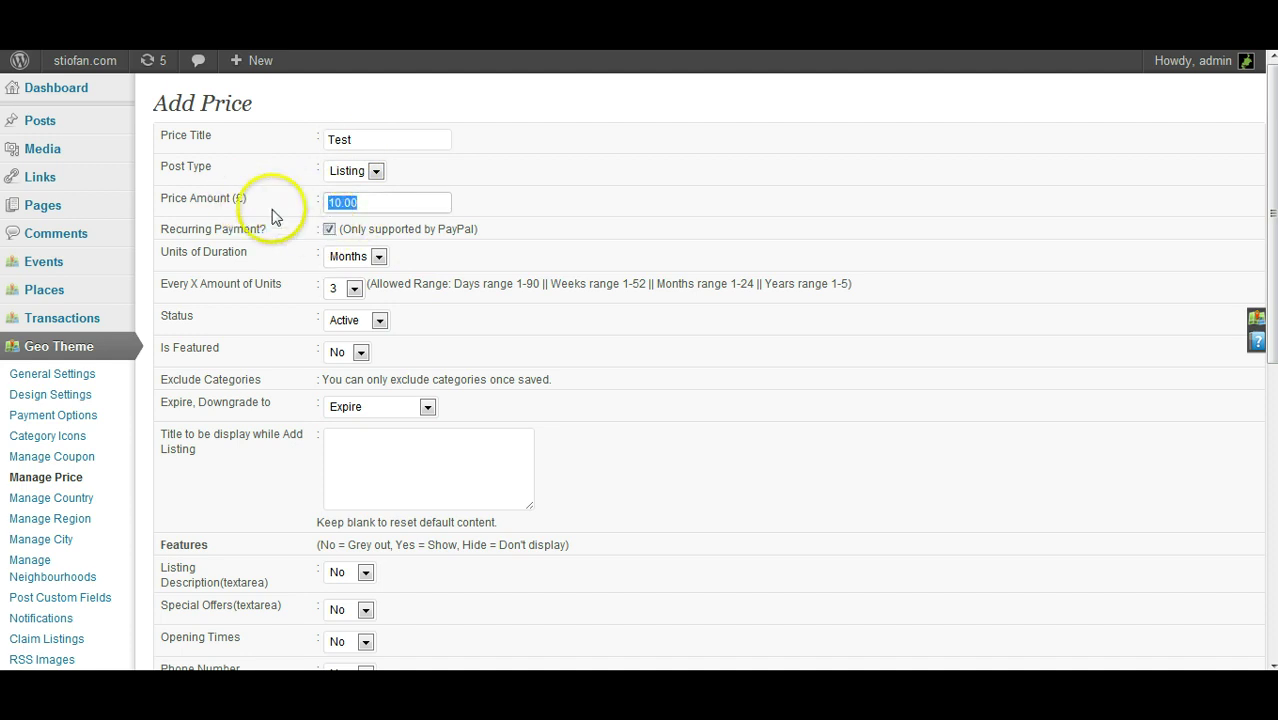
click(240, 198)
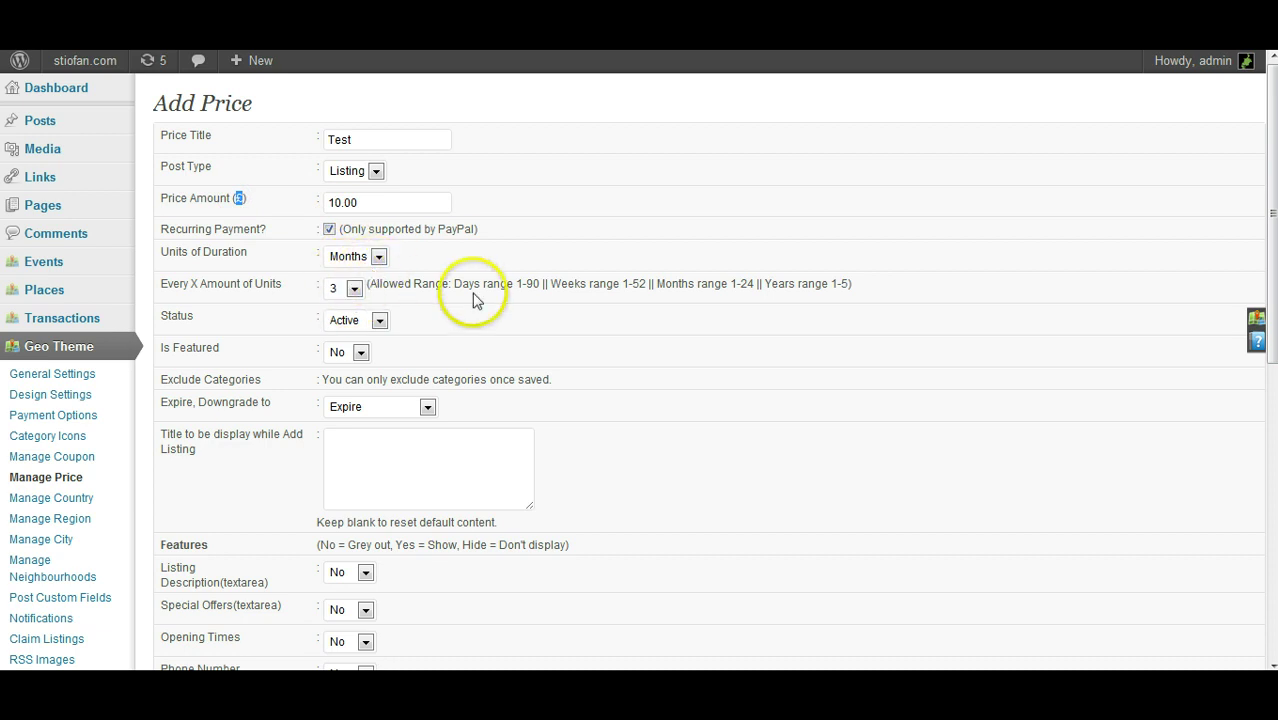
click(421, 301)
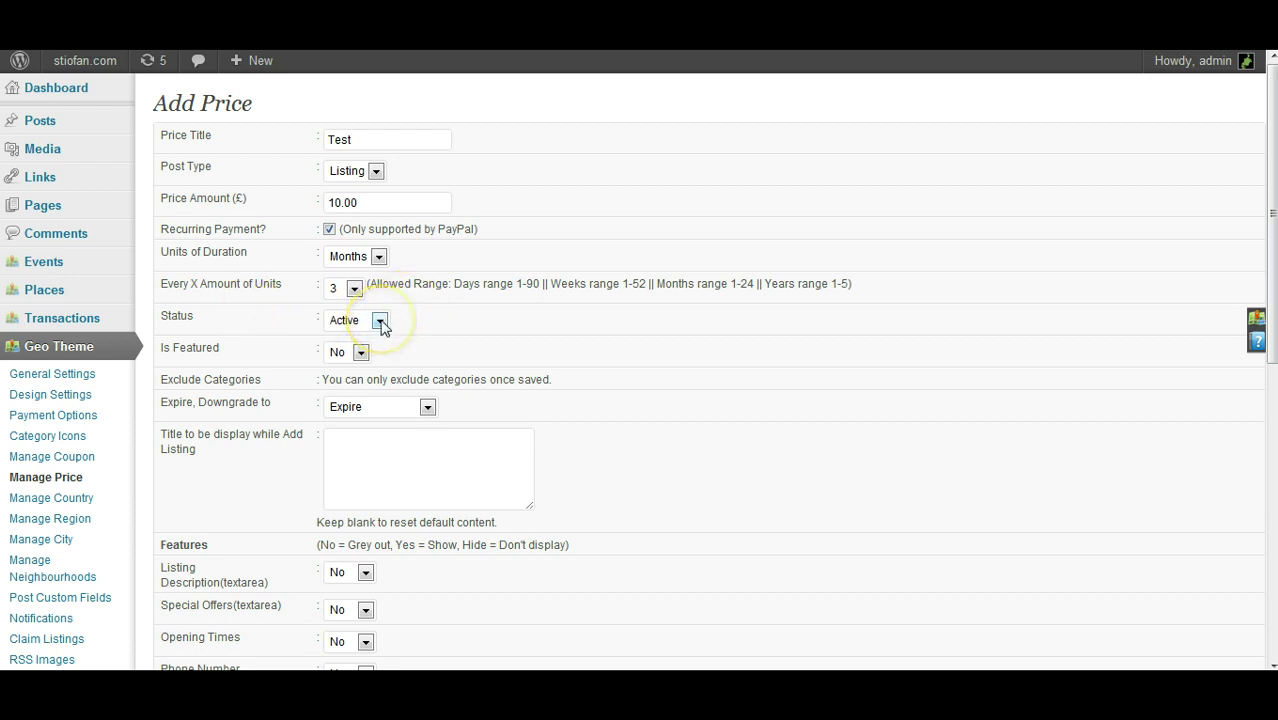
click(380, 322)
click(380, 322)
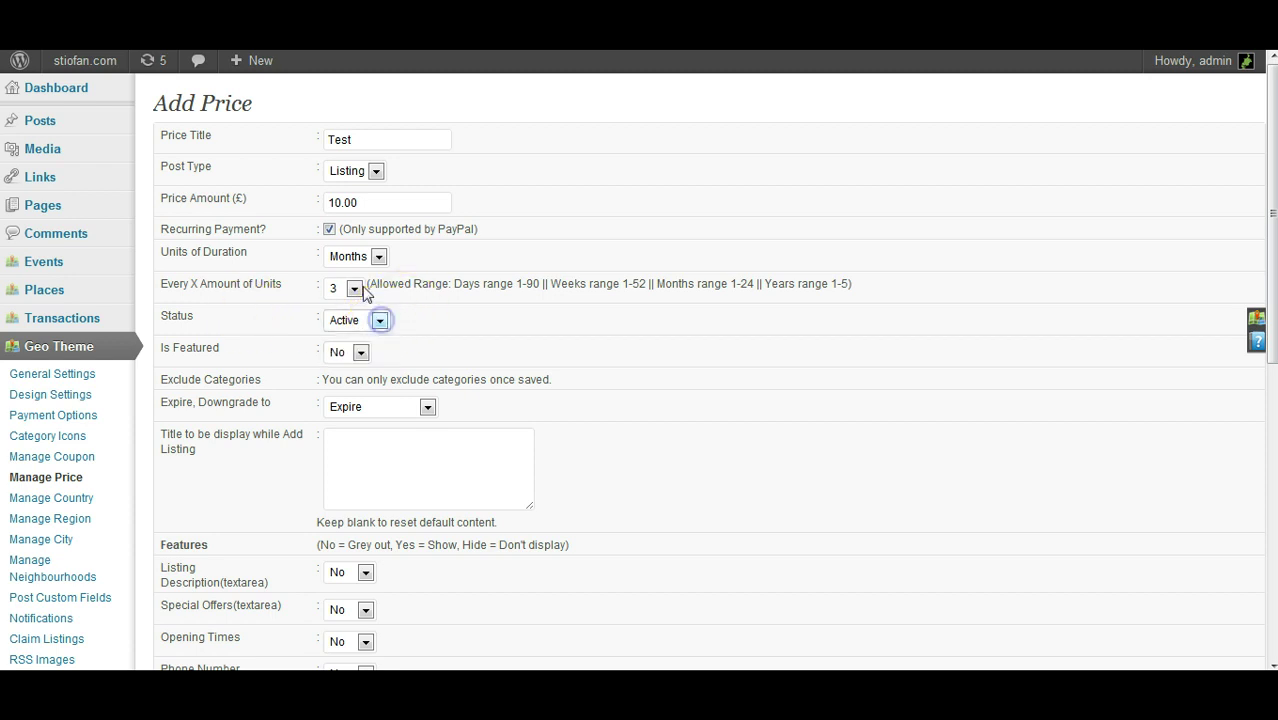
Step: Turn off recurring payment and set the package's number of days to 30
click(329, 230)
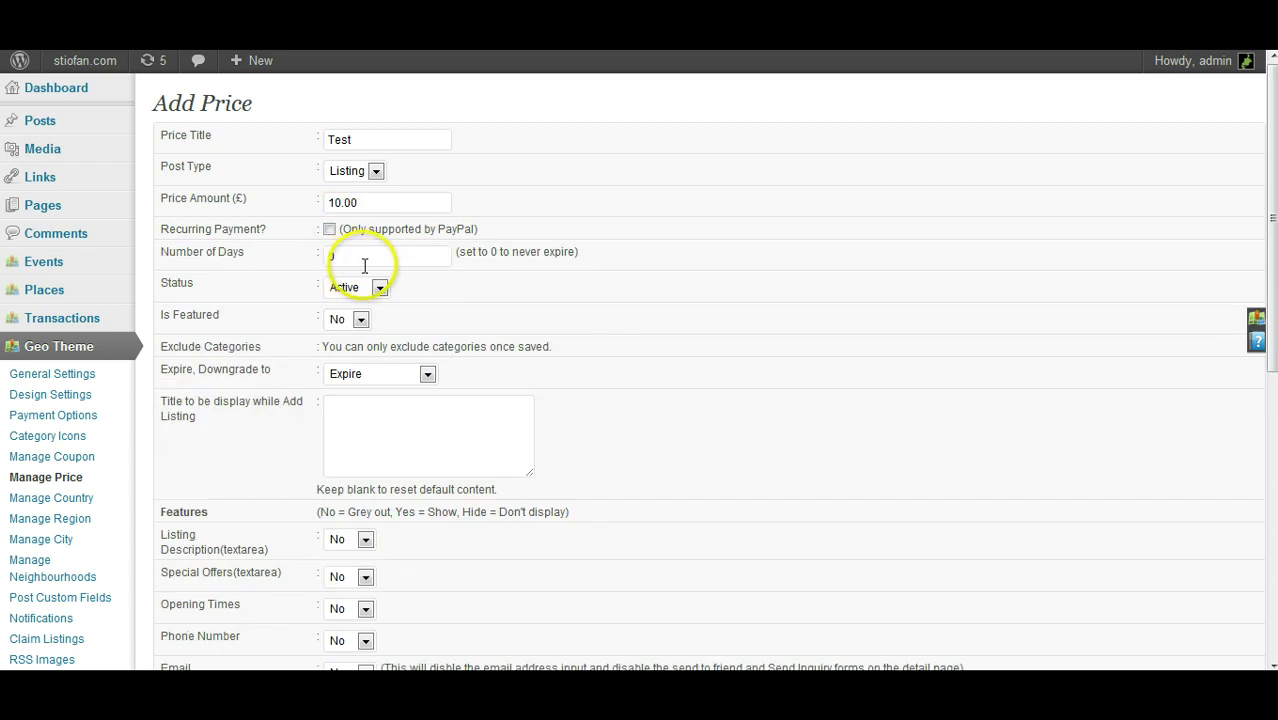
click(362, 255)
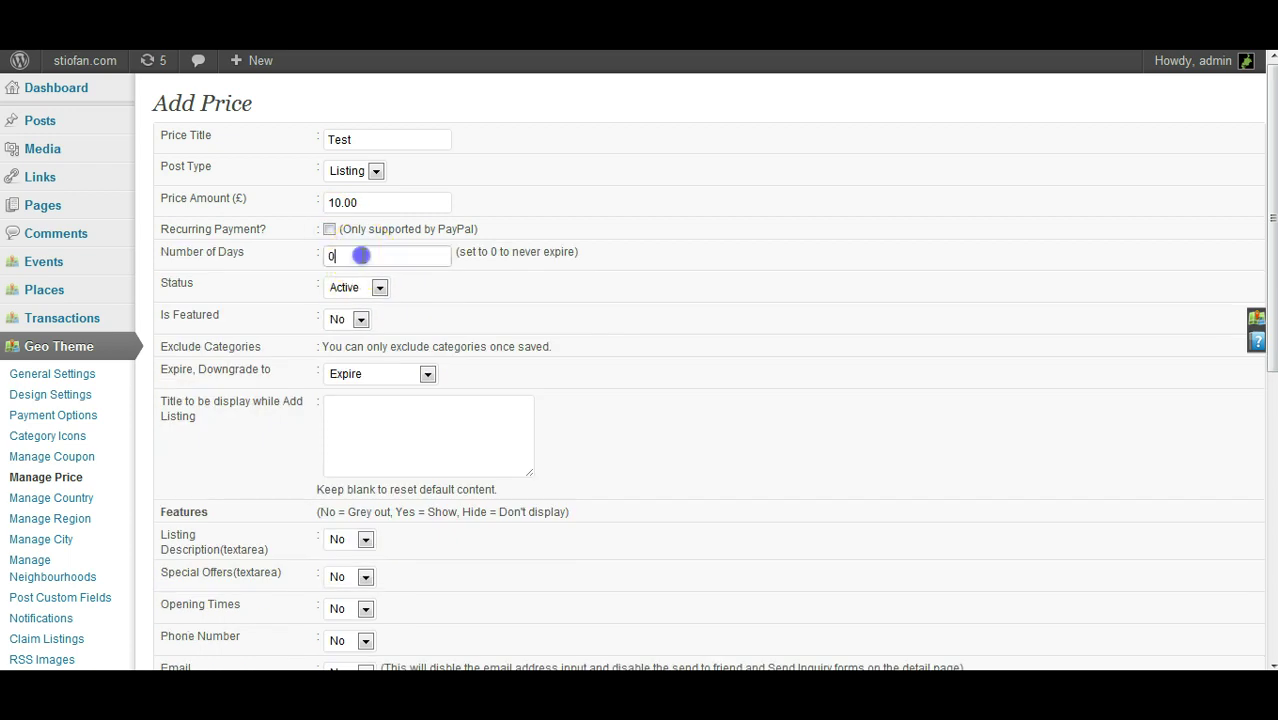
double_click(329, 255)
click(363, 254)
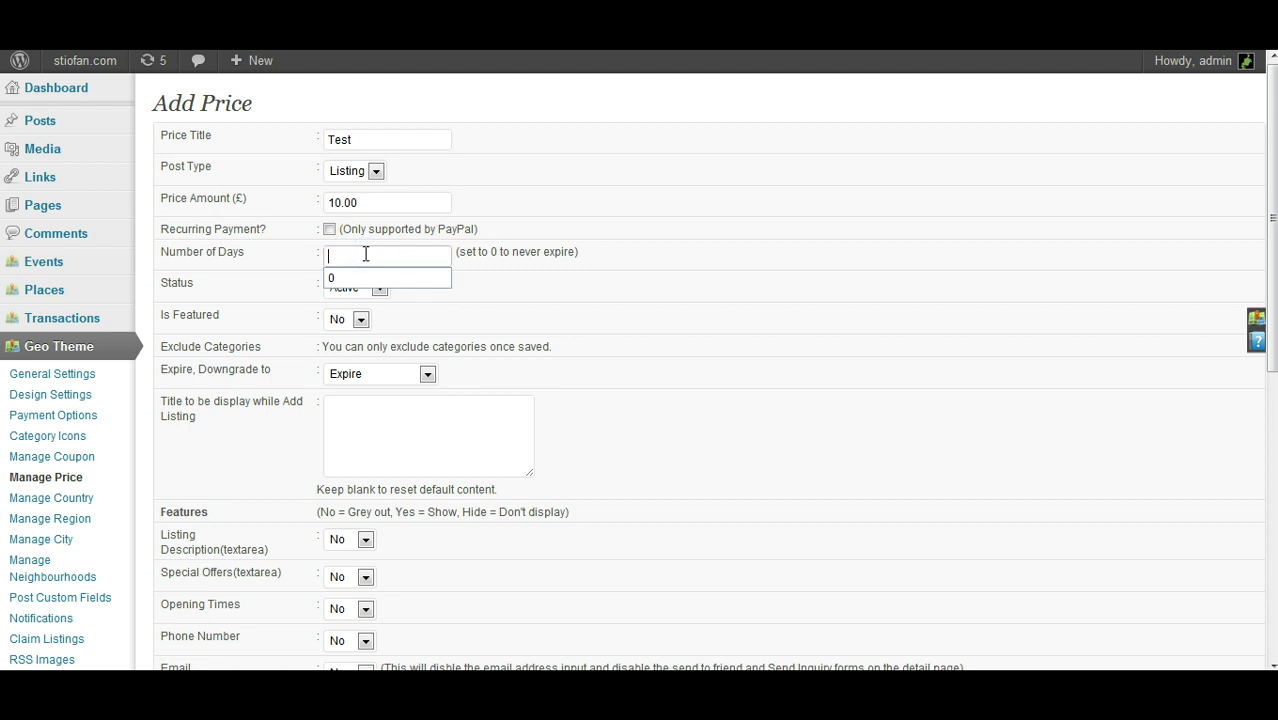
text(30)
click(398, 261)
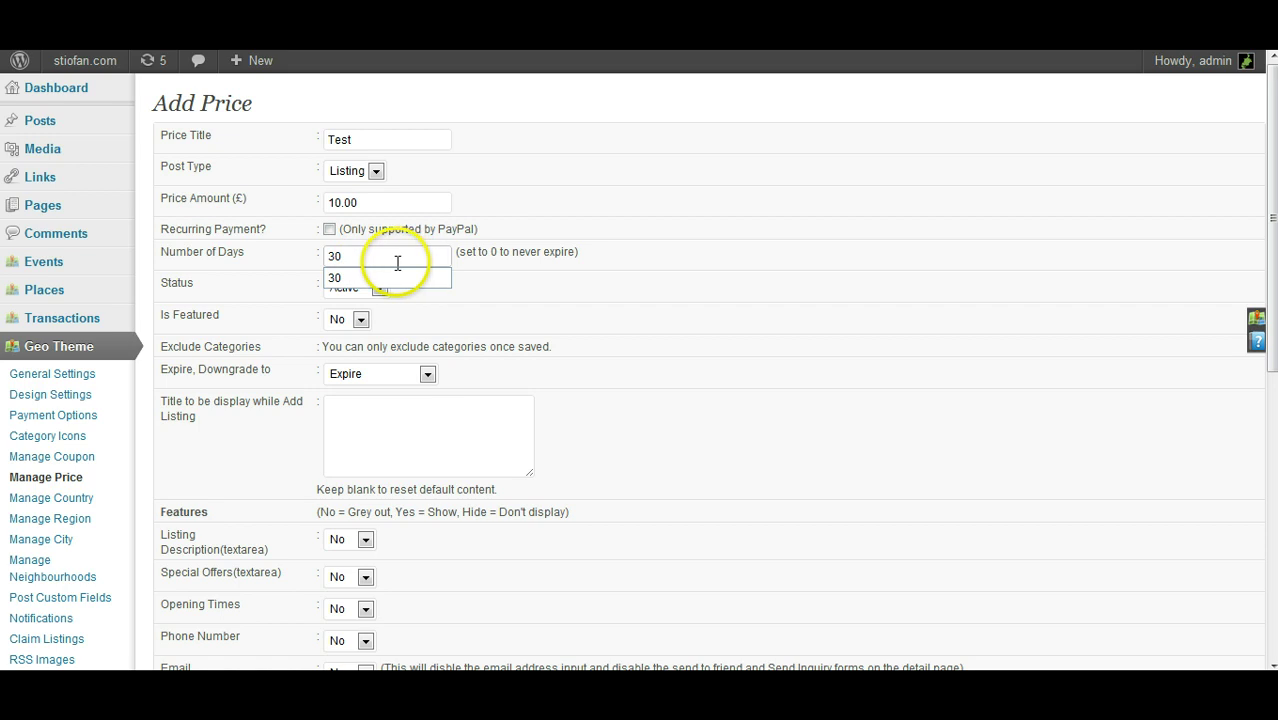
Step: Set the package's number of days to 365, change it to 90, and check the available expiry downgrade options
key(BackSpace)
key(BackSpace)
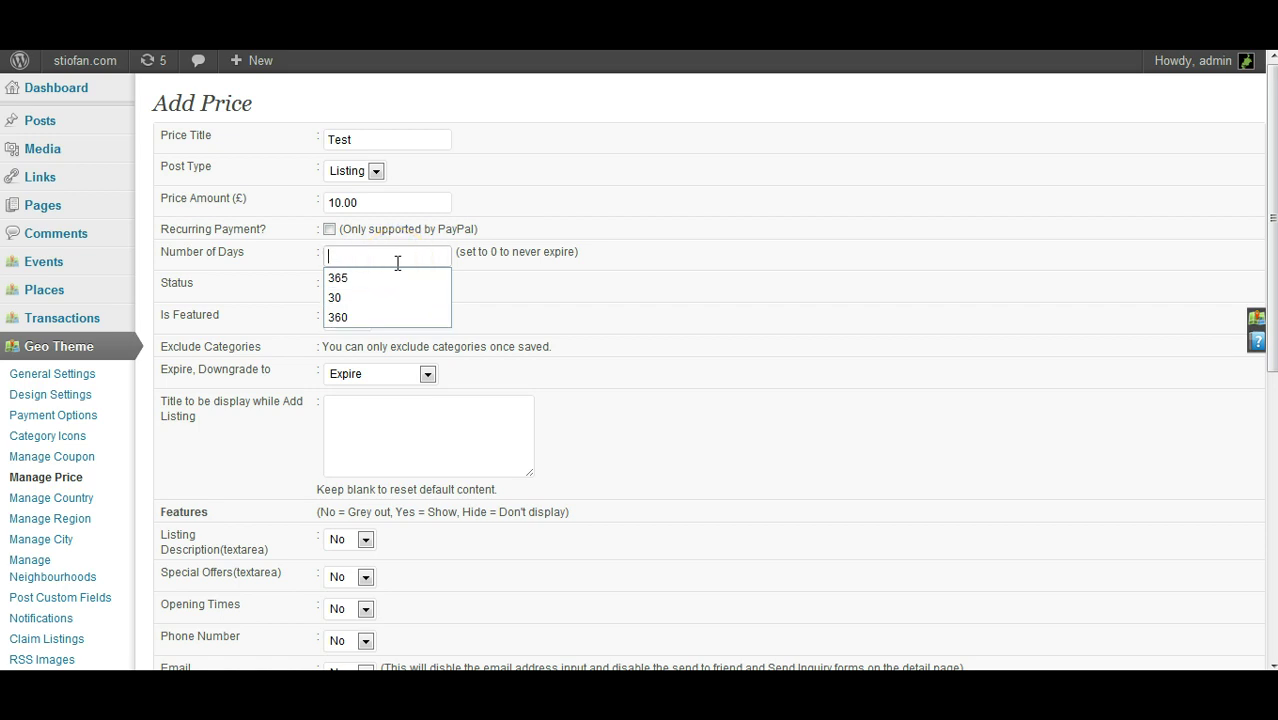
text(365)
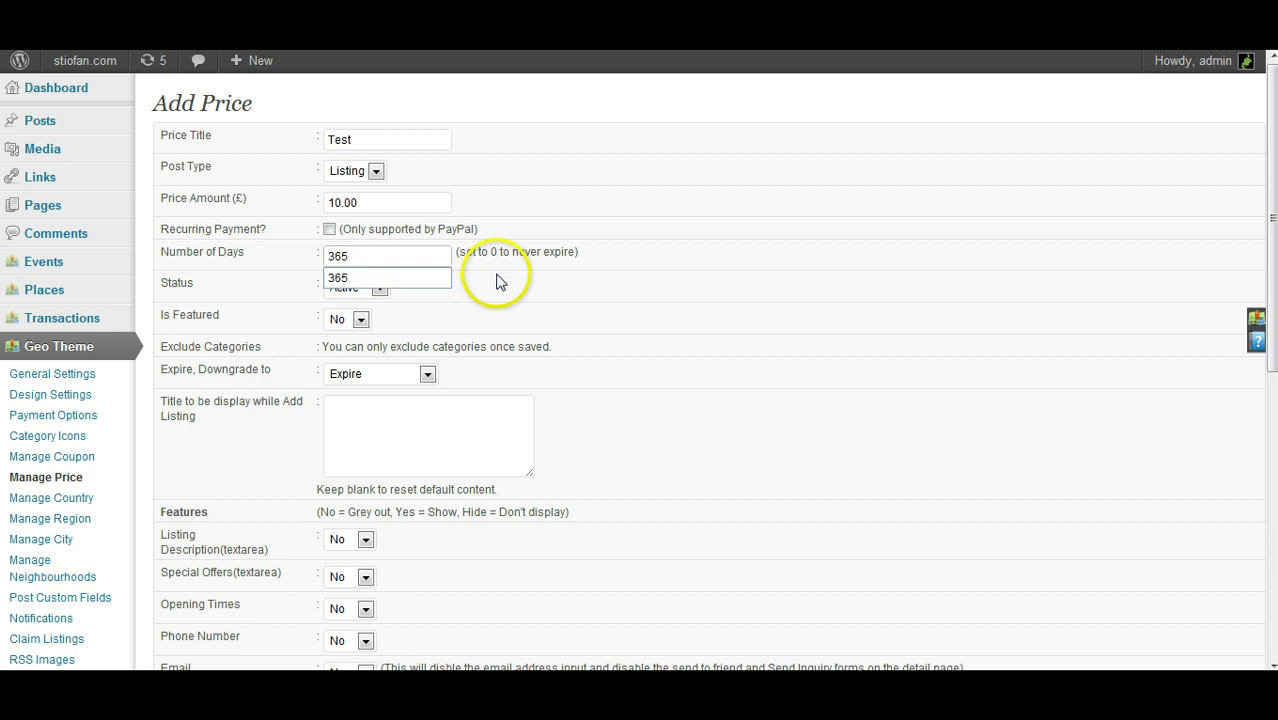
click(476, 281)
click(381, 261)
drag(381, 259, 258, 259)
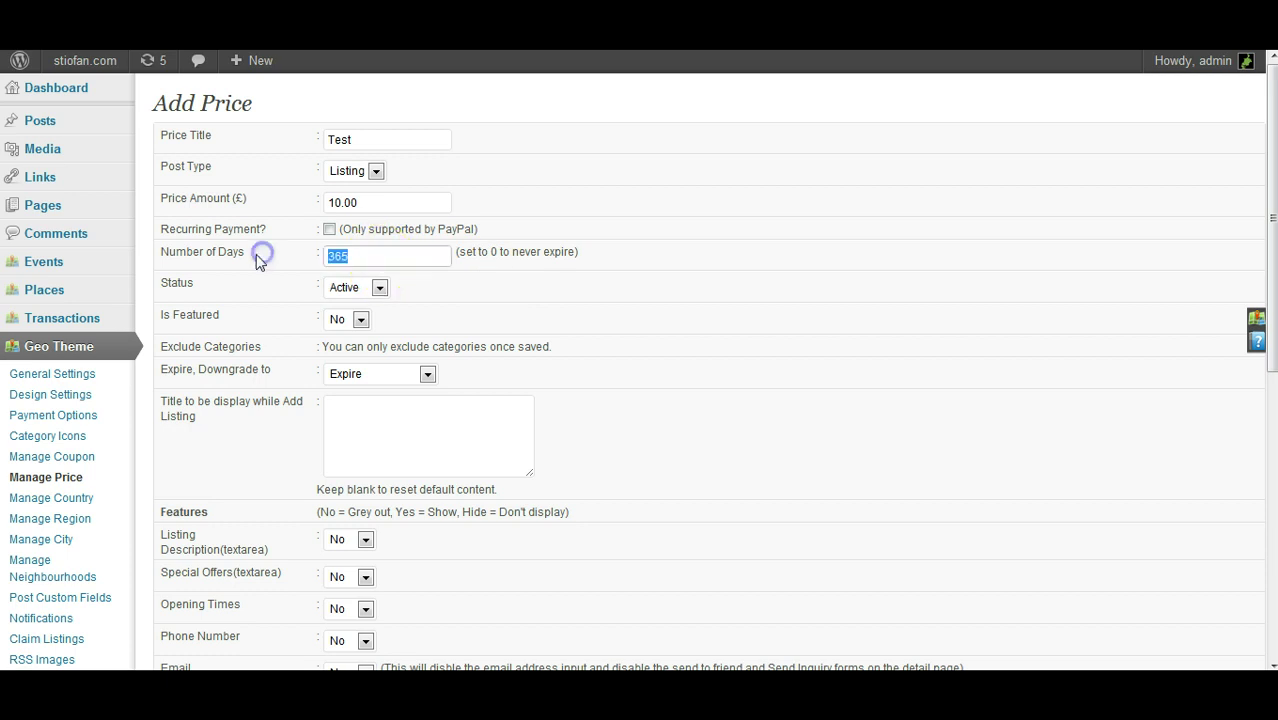
click(539, 307)
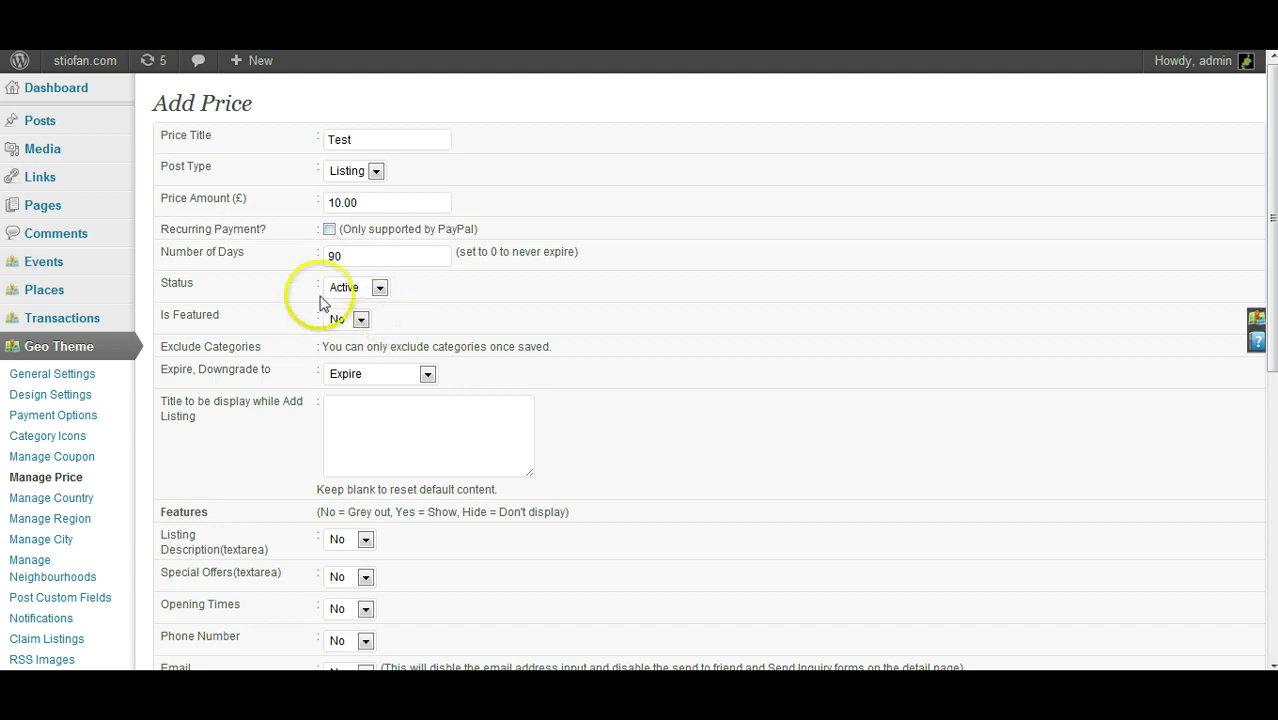
click(350, 380)
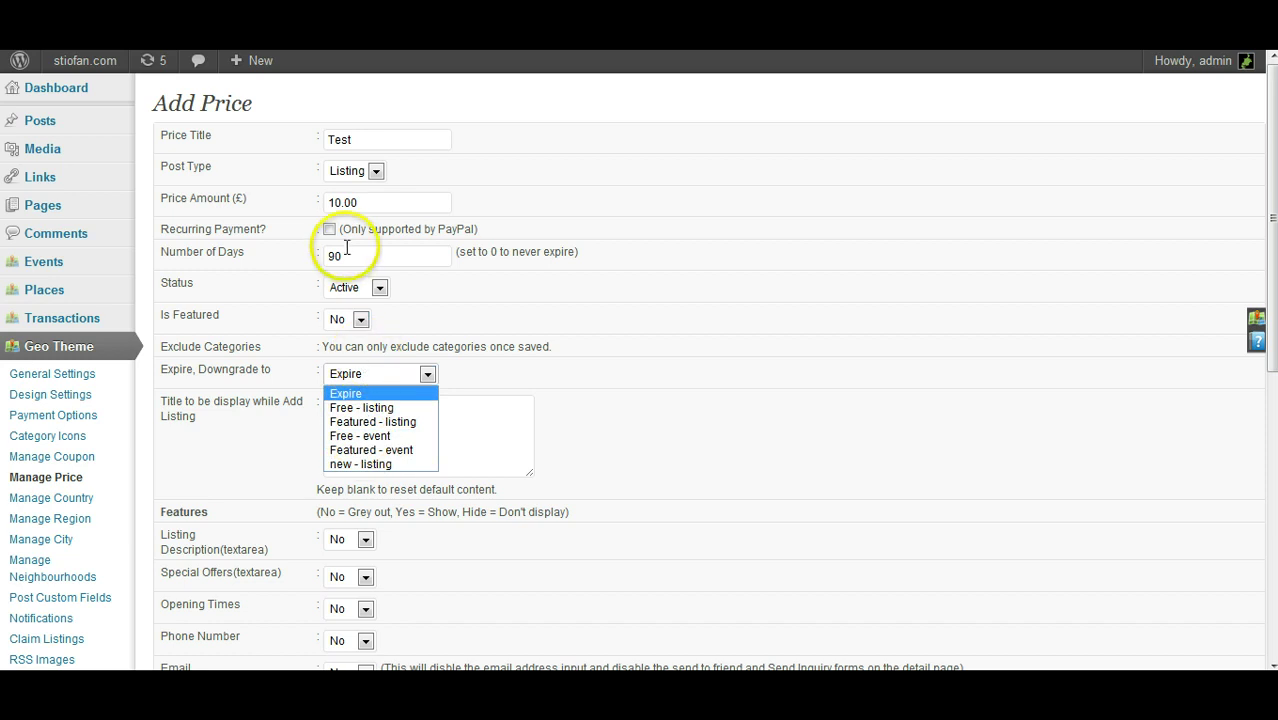
click(505, 287)
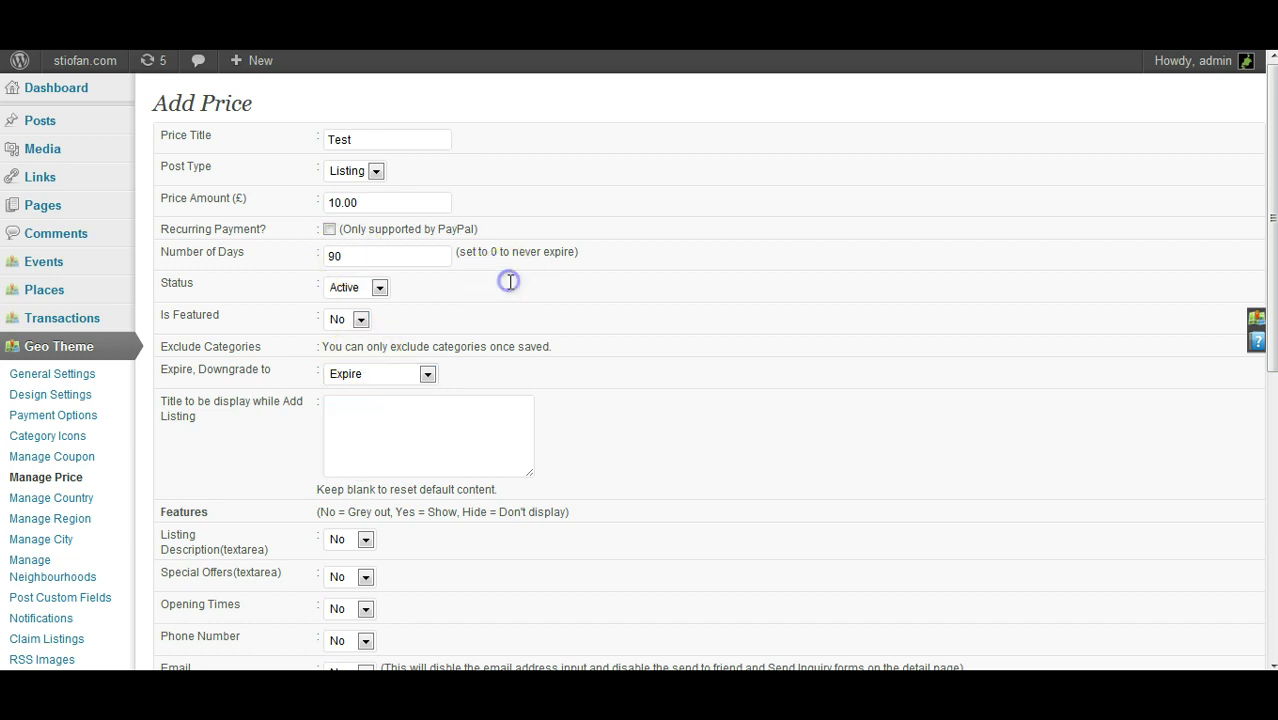
Step: Turn recurring payment back on and choose Active as the package's status
click(329, 230)
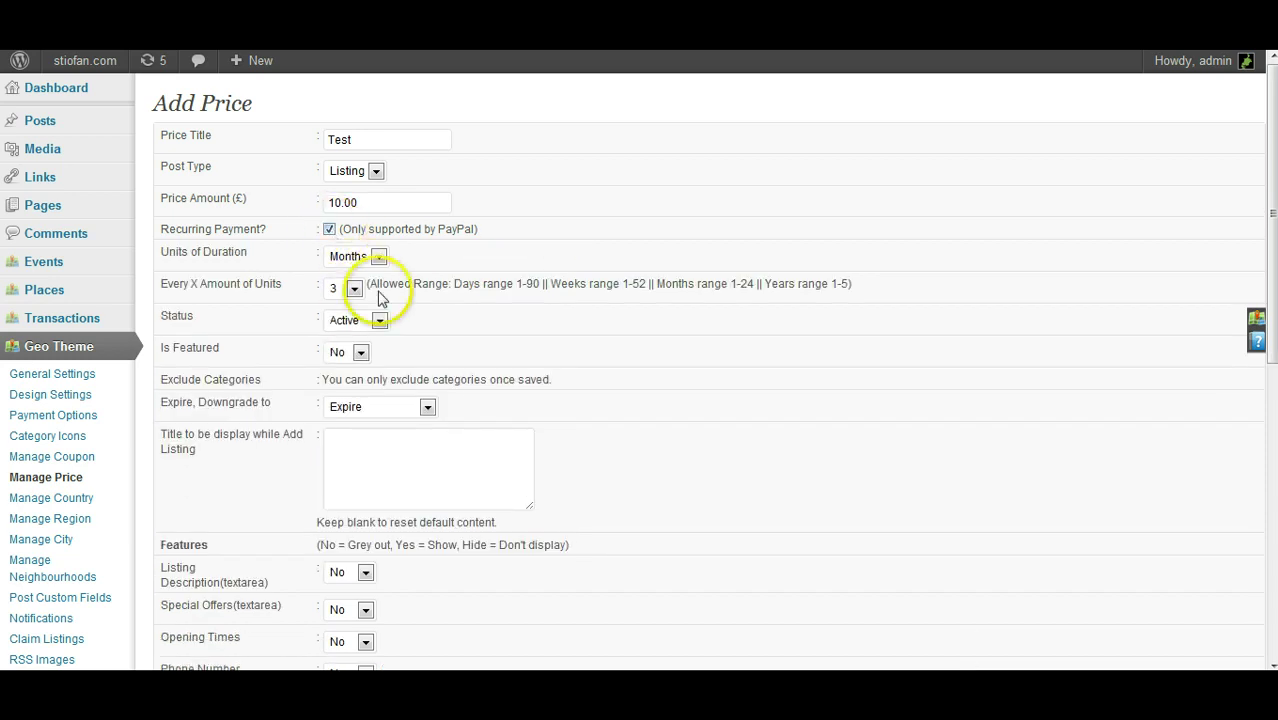
click(376, 320)
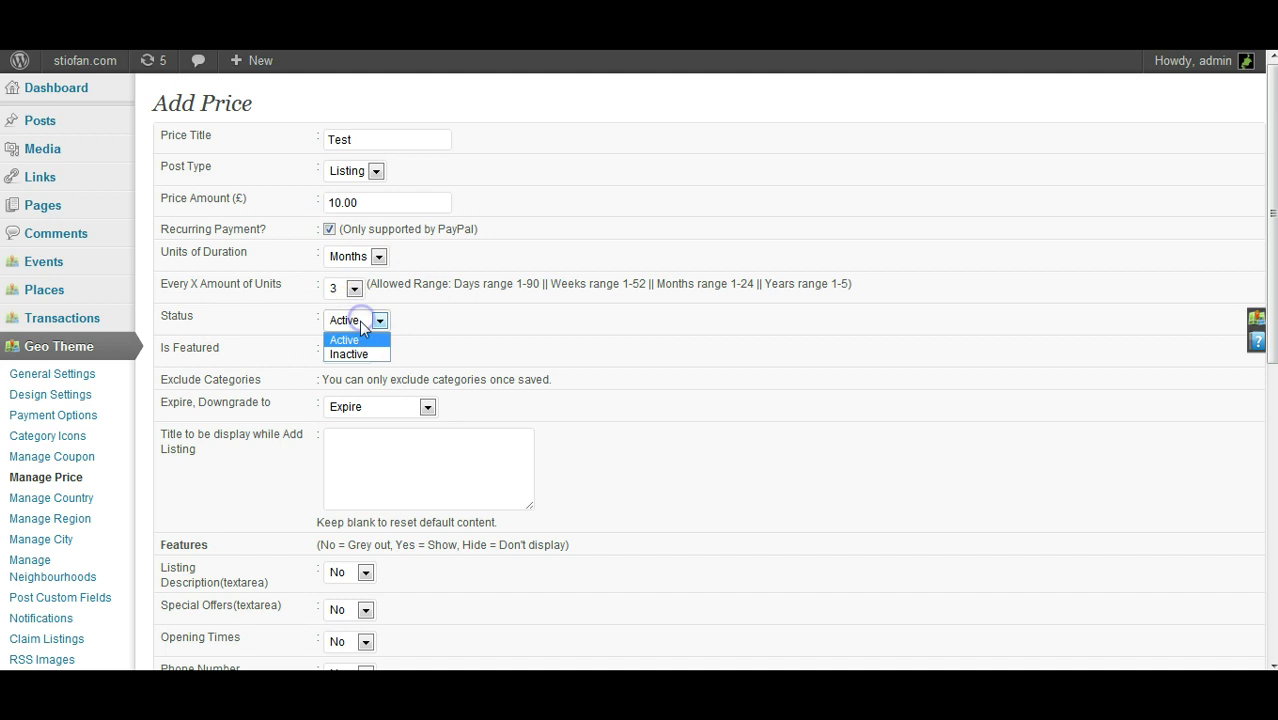
click(345, 341)
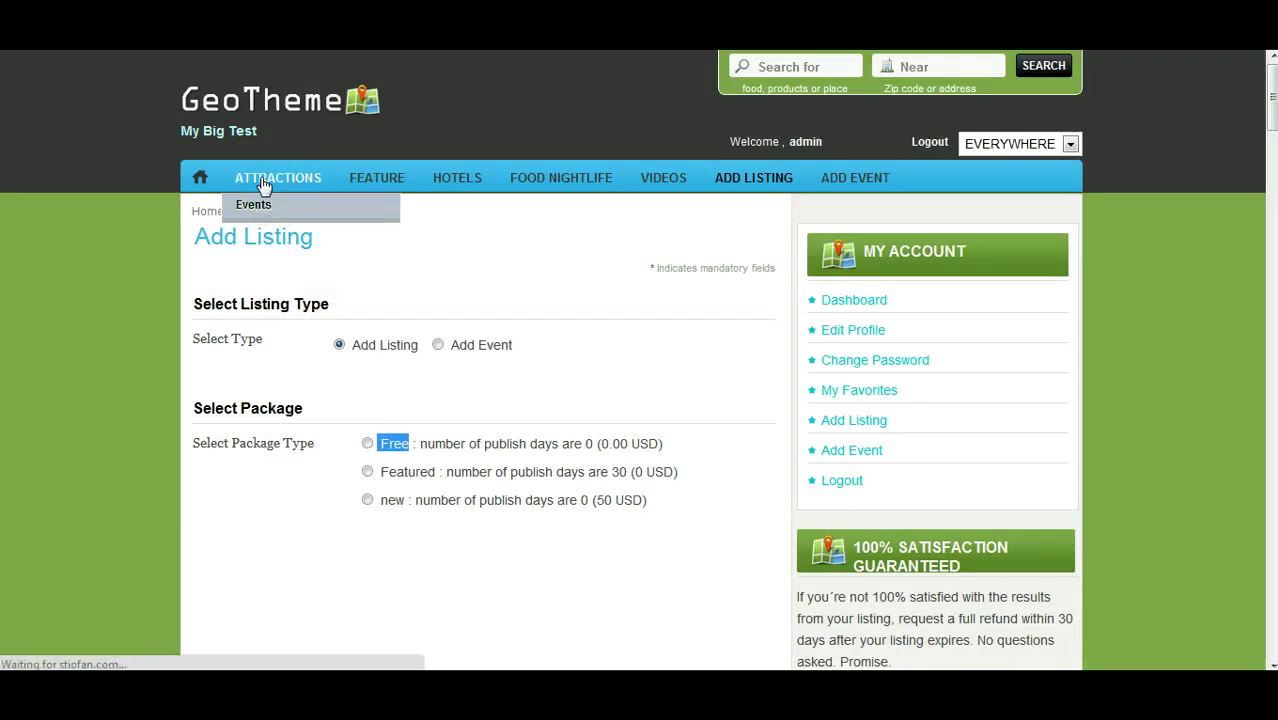
Step: On the GeoTheme site, view the Attractions and Feature categories to examine how featured listings are displayed
click(264, 180)
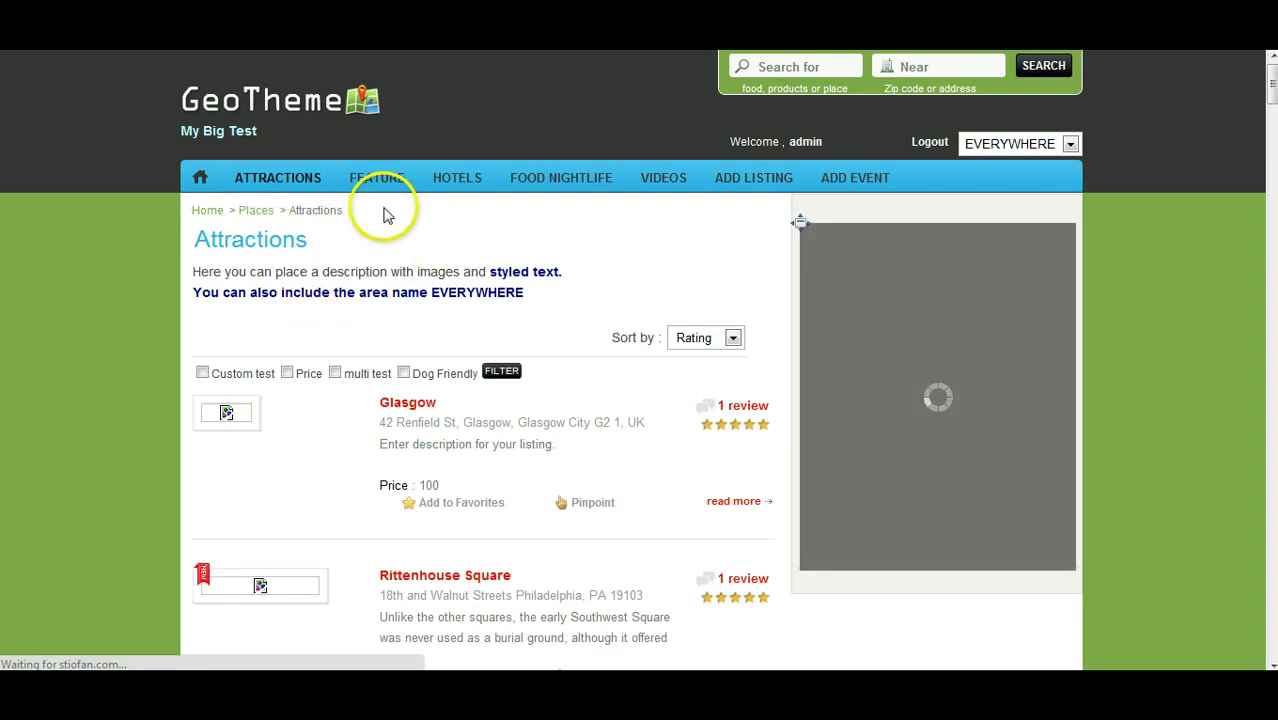
mouse_move(318, 178)
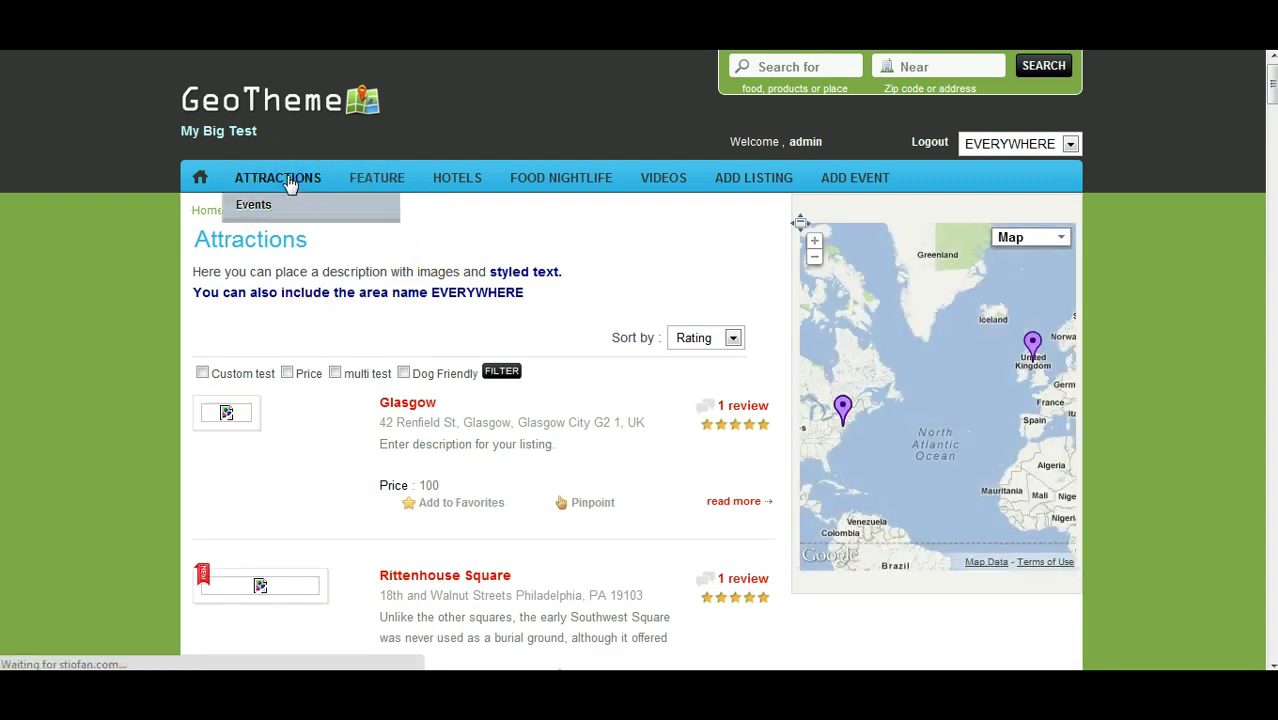
click(371, 183)
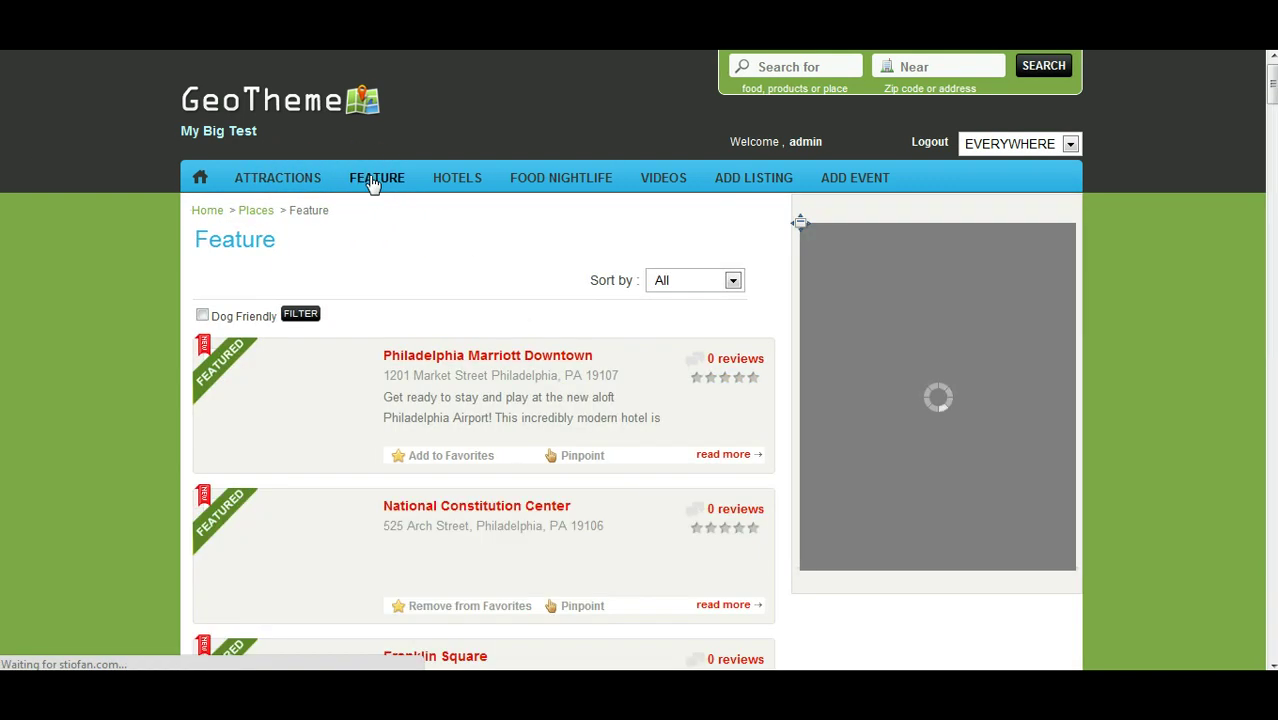
click(180, 392)
scroll(183, 396, down, 2)
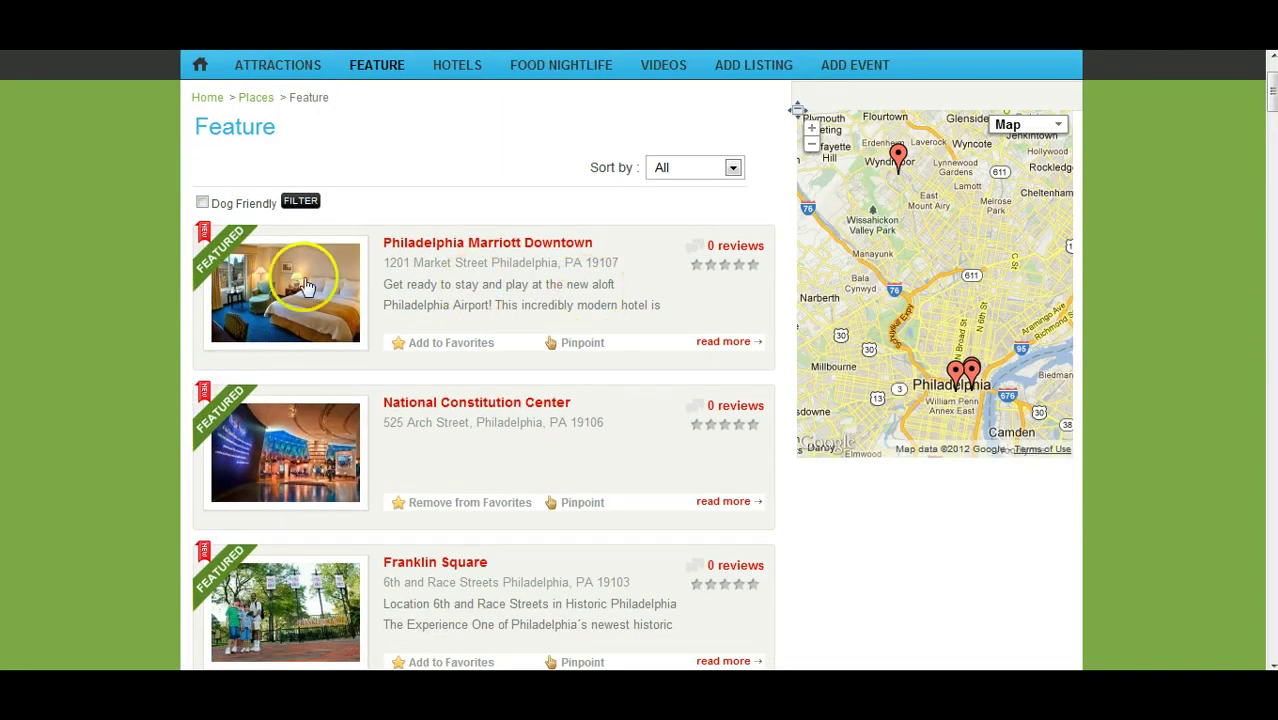
scroll(516, 333, down, 2)
scroll(515, 330, down, 5)
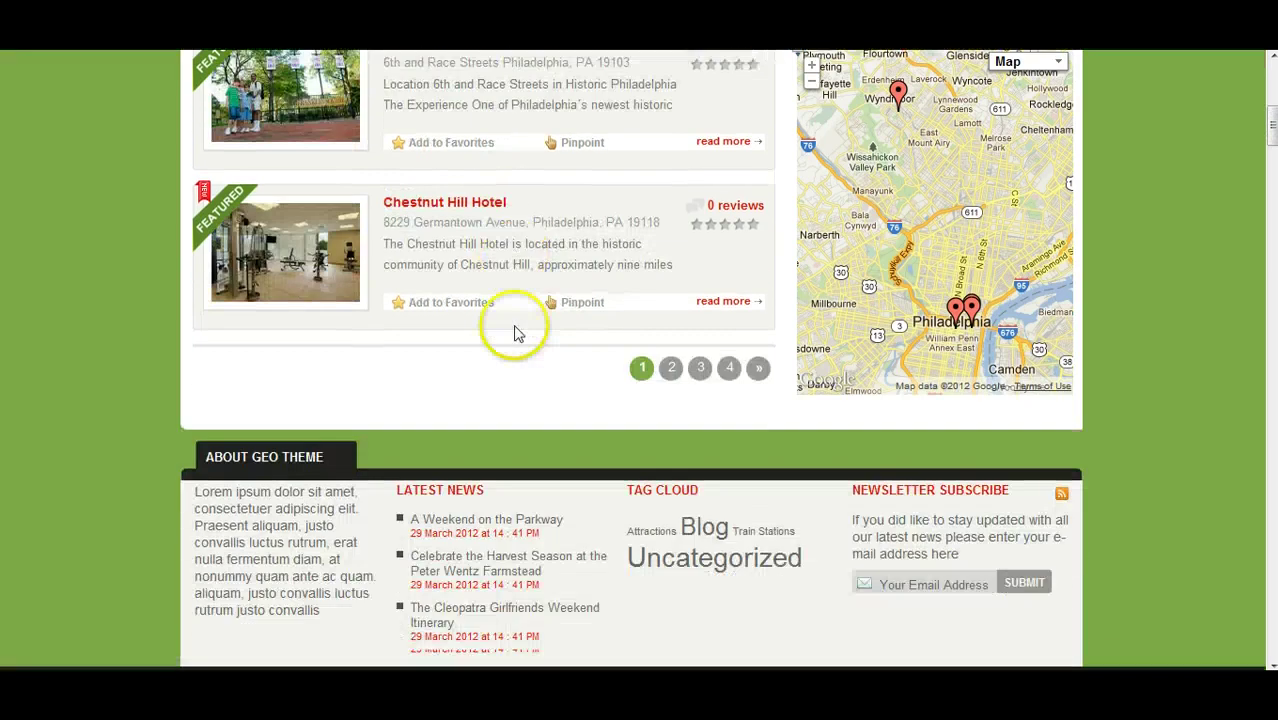
scroll(513, 322, up, 8)
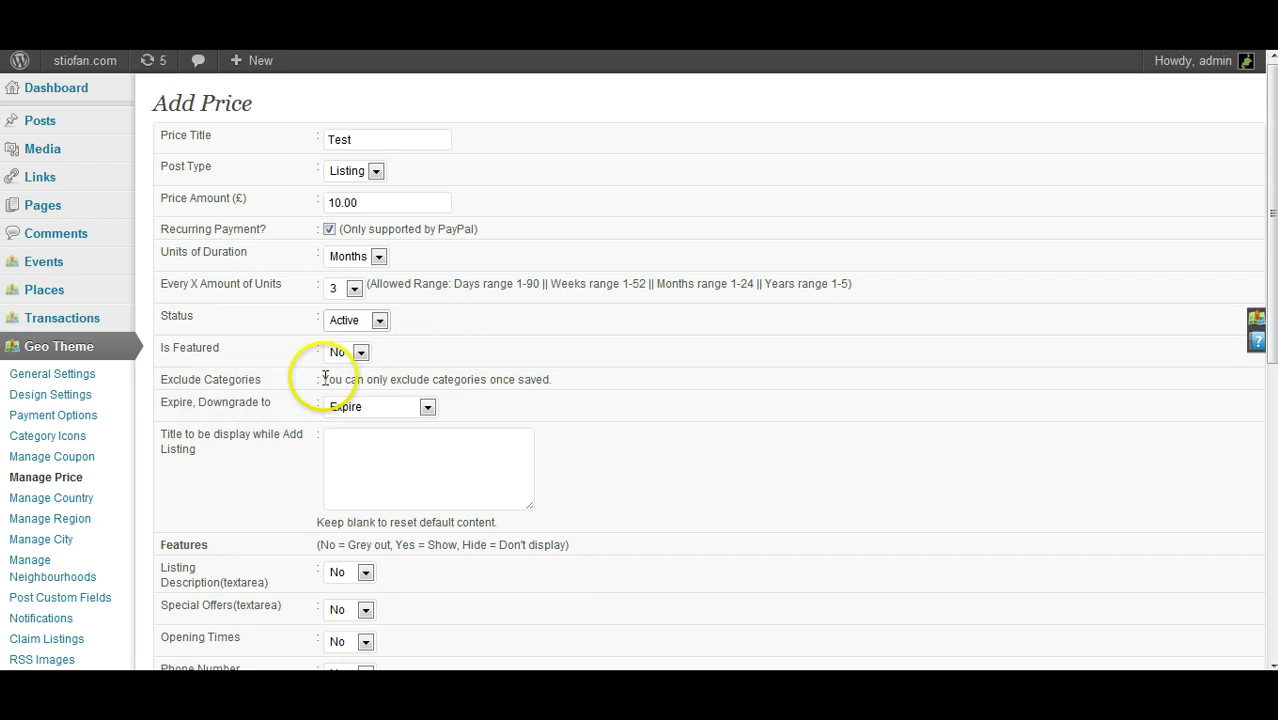
Step: Back in the Add Price form, read the Exclude Categories note and review the Expire, Downgrade to options, leaving Expire selected
drag(324, 379, 497, 371)
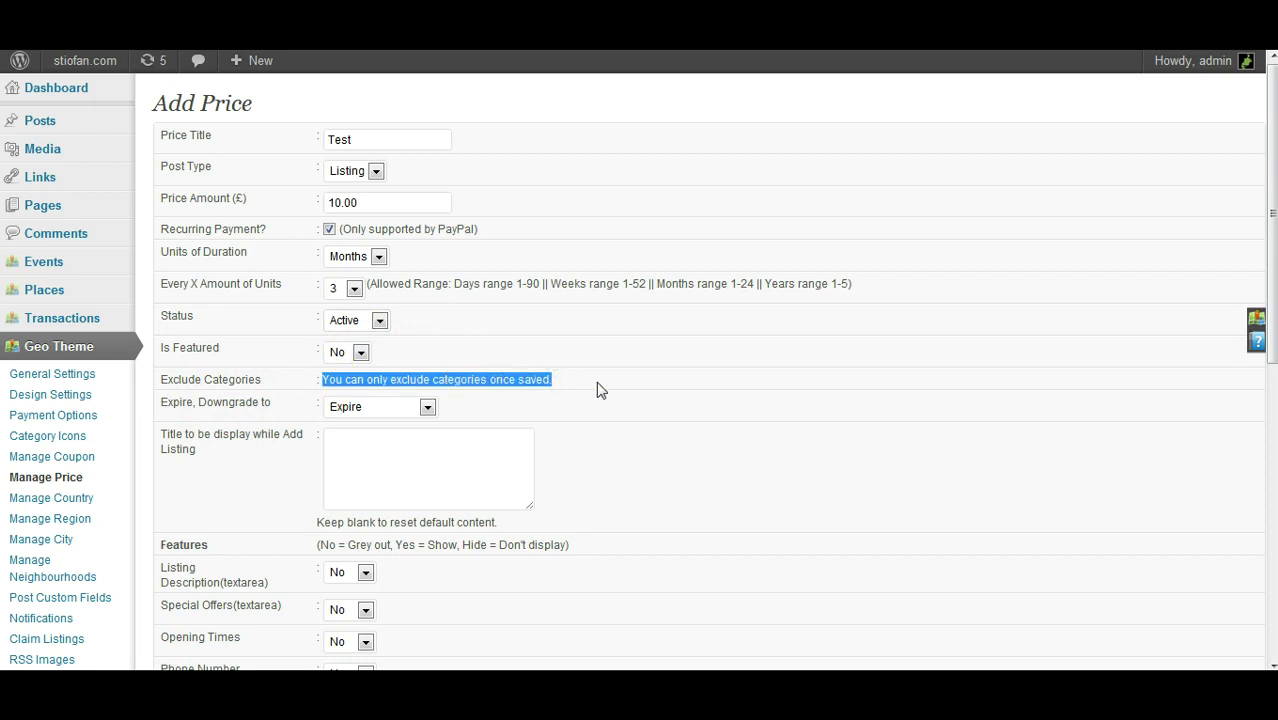
scroll(597, 389, down, 3)
click(268, 227)
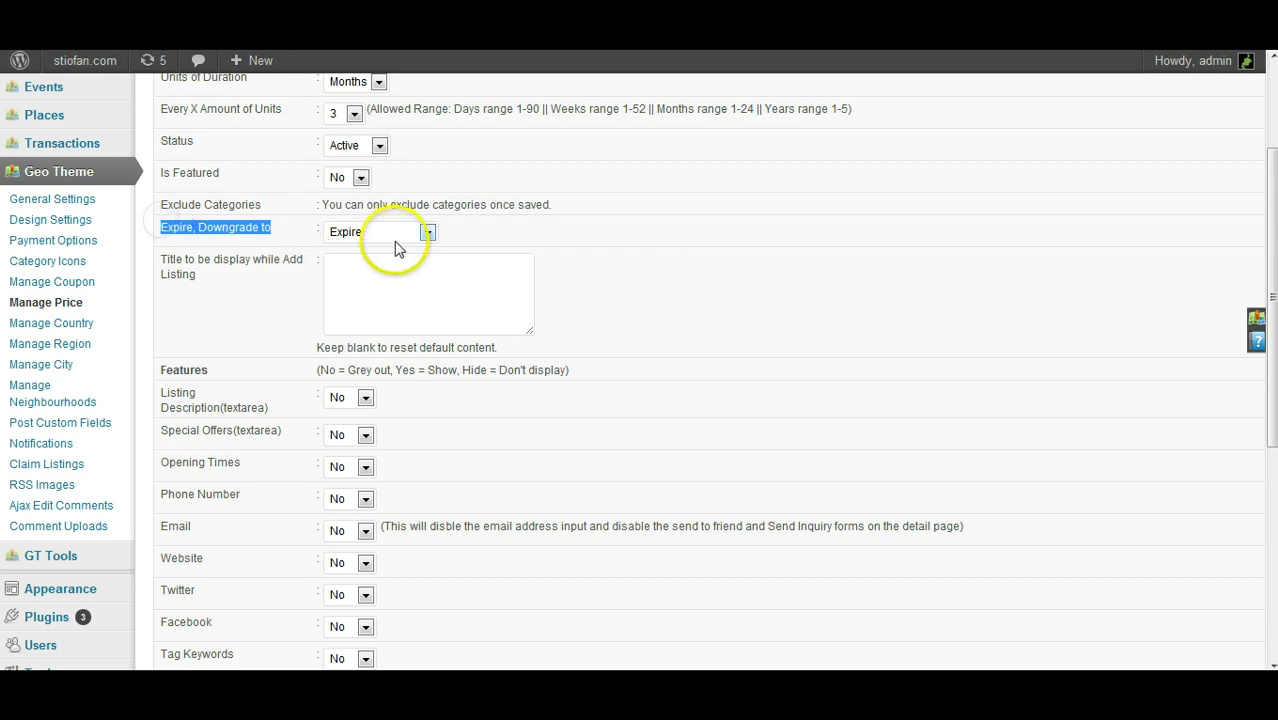
click(490, 233)
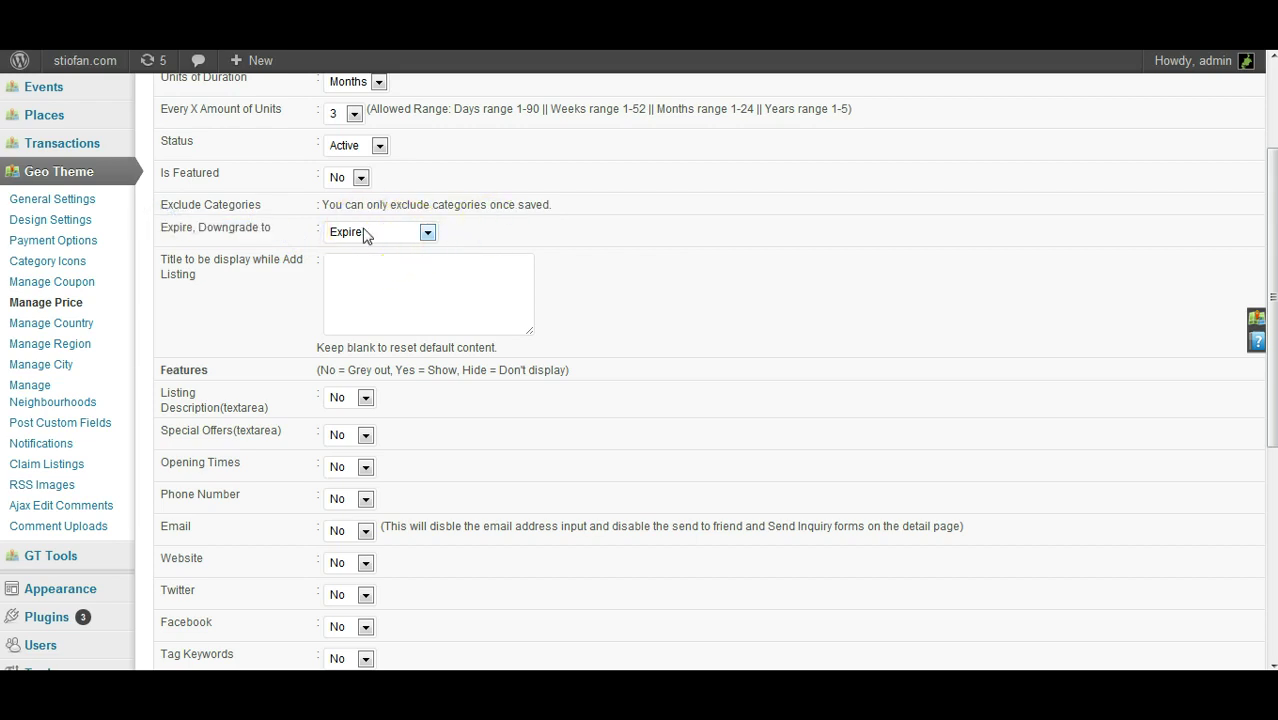
click(366, 235)
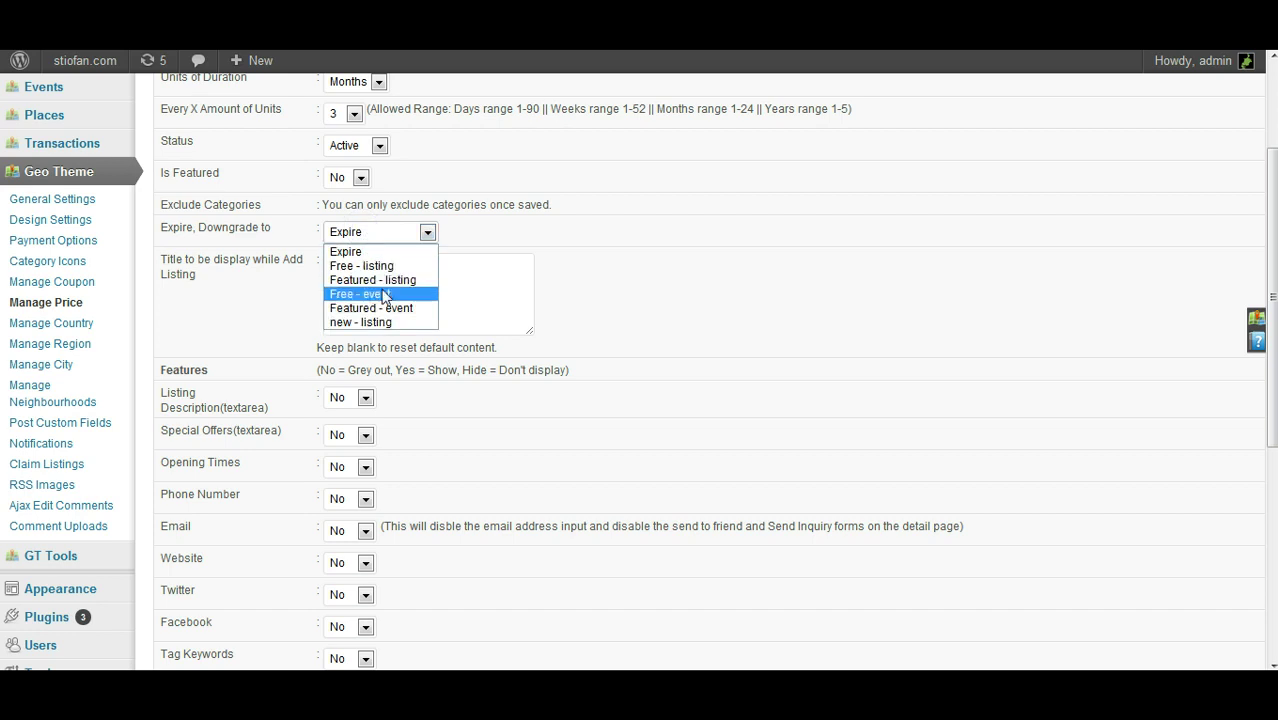
click(378, 268)
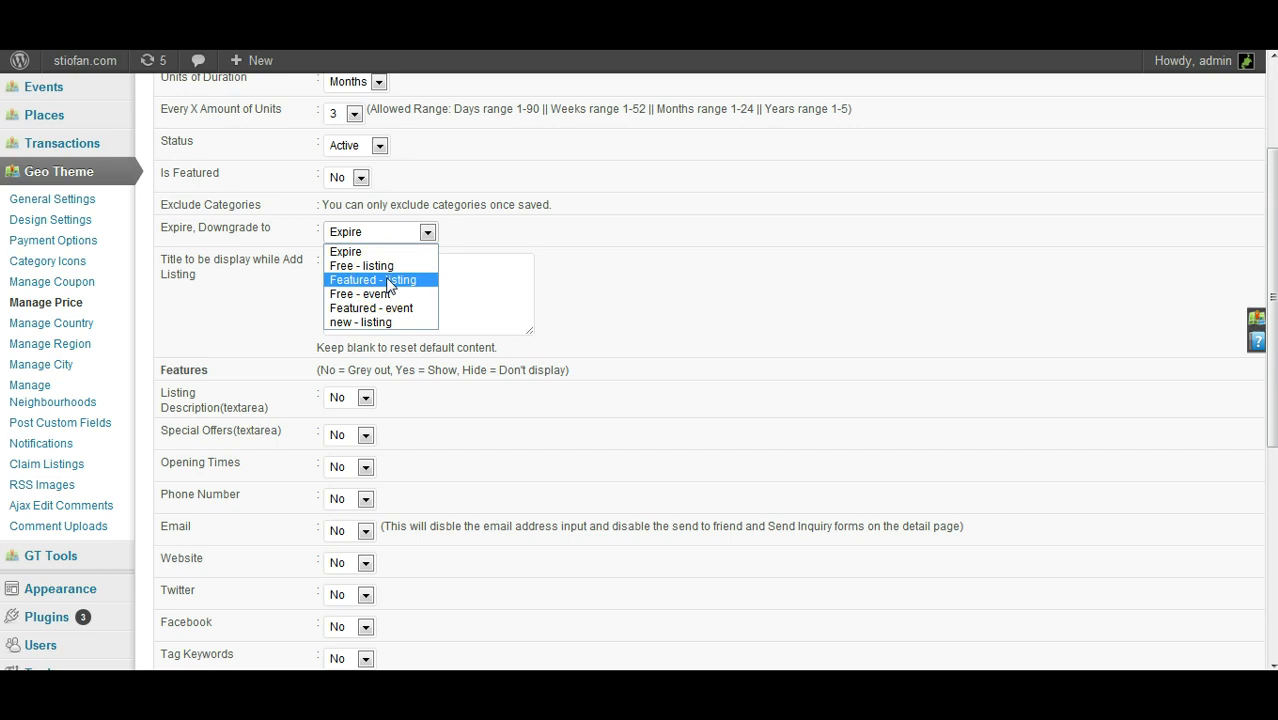
click(382, 266)
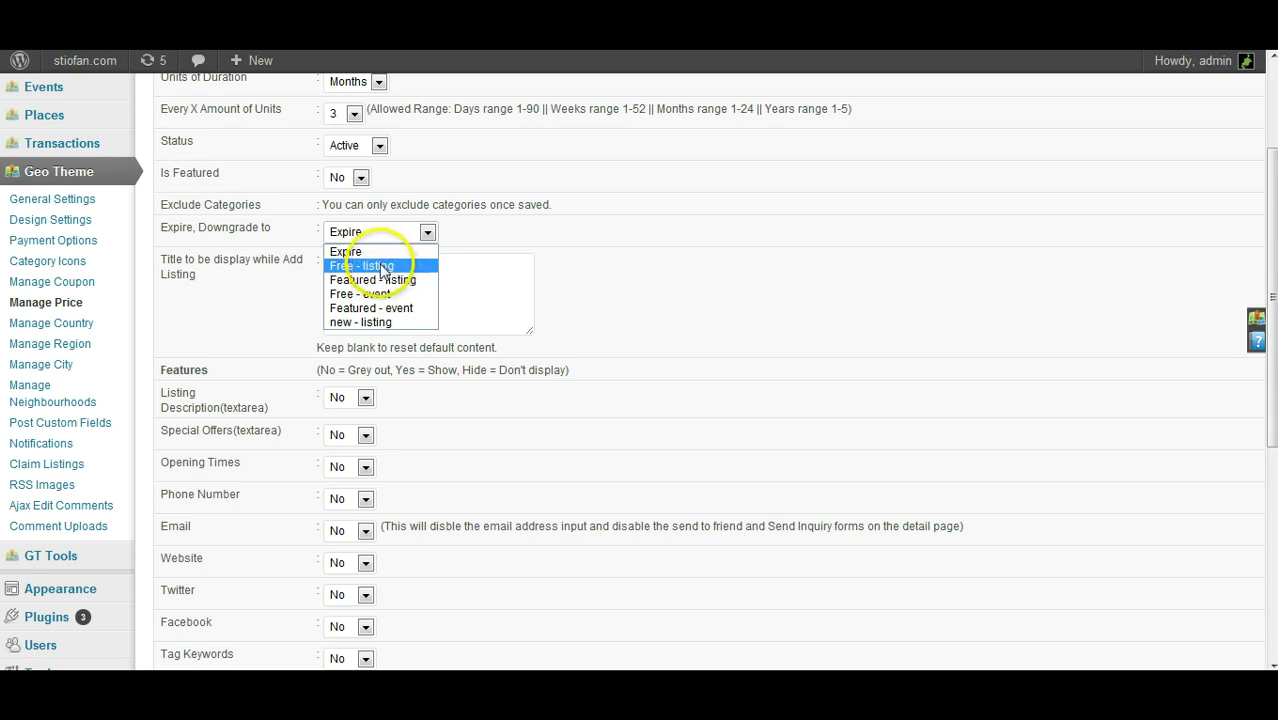
click(600, 250)
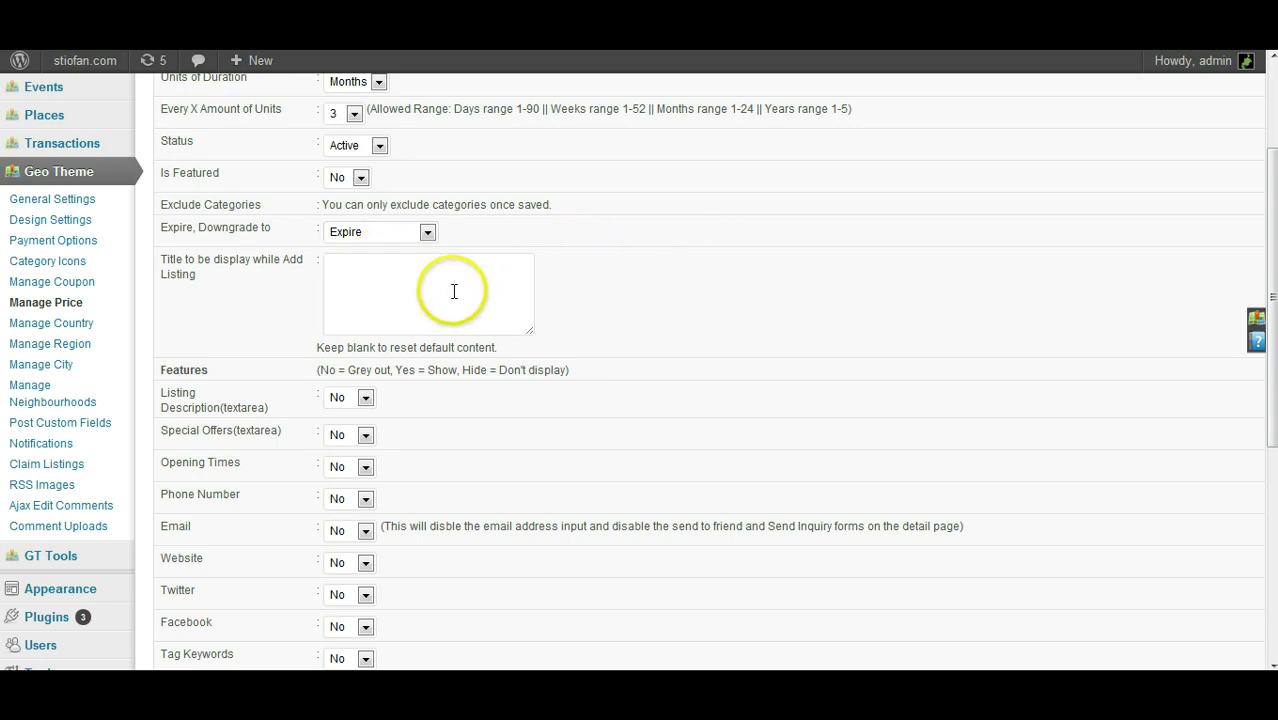
Step: Compare the form's empty display title field with the package titles shown on the site's Add Listing page
click(411, 292)
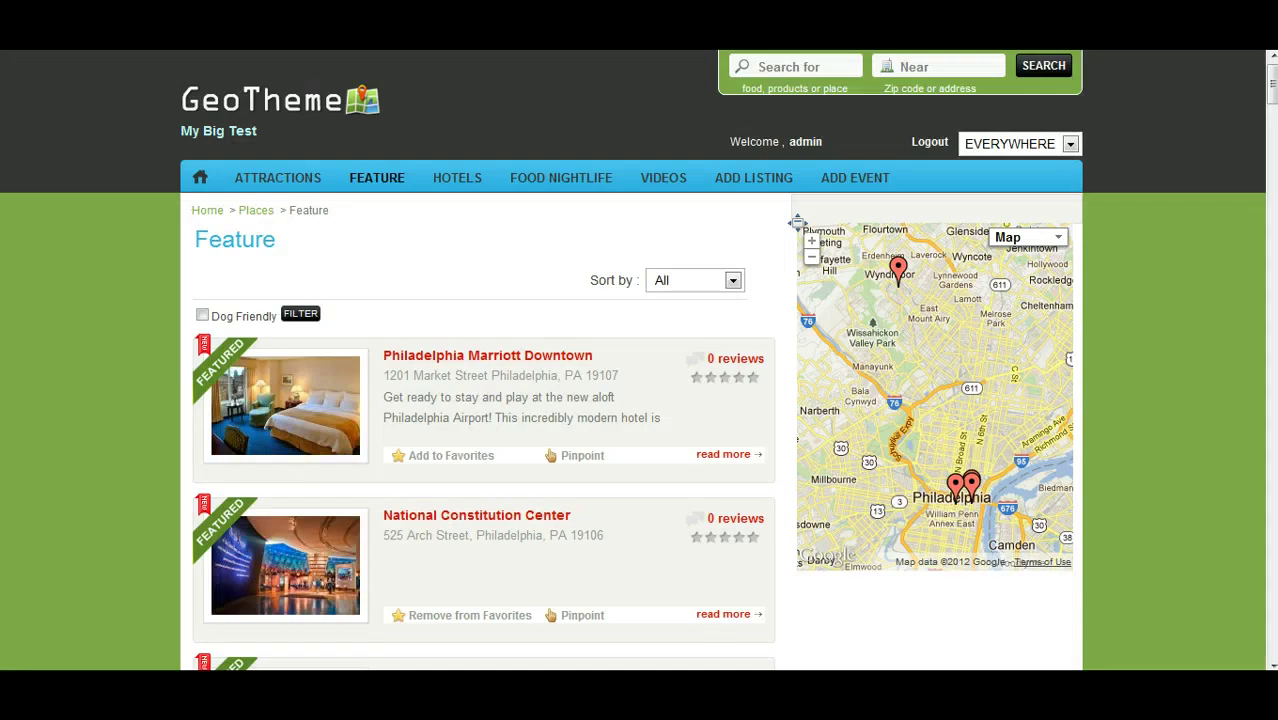
click(750, 177)
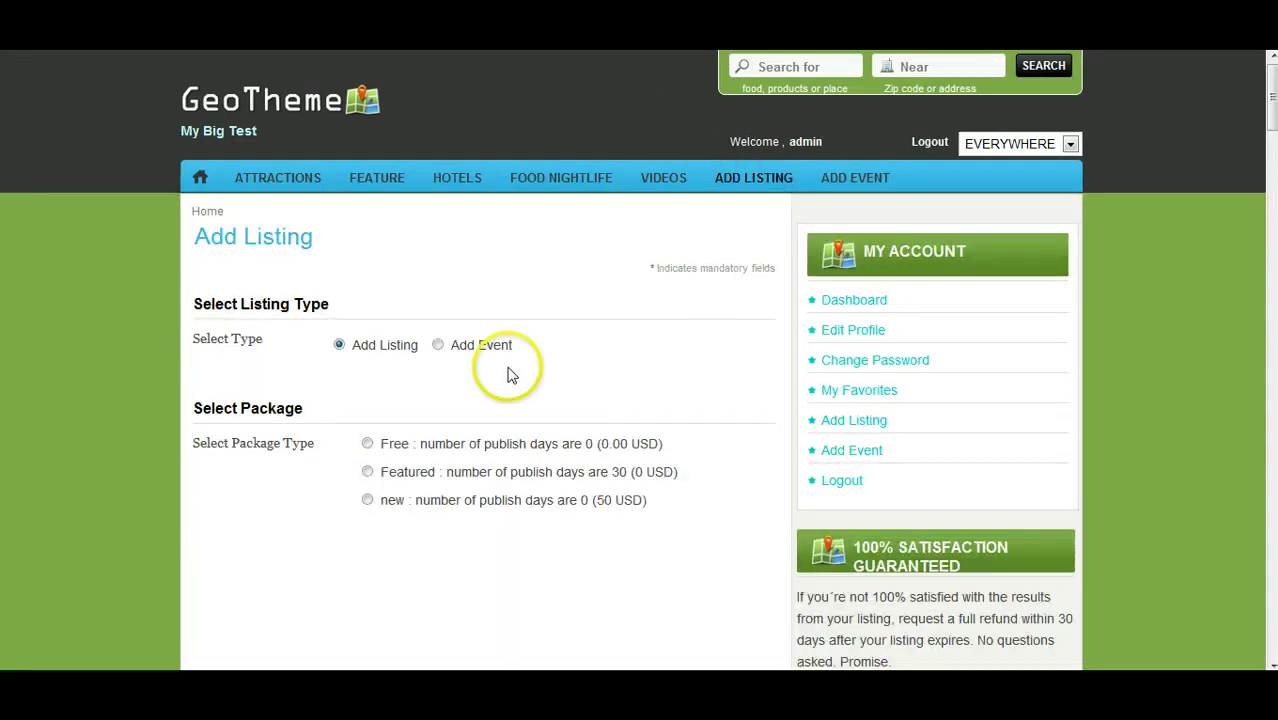
drag(663, 444, 377, 437)
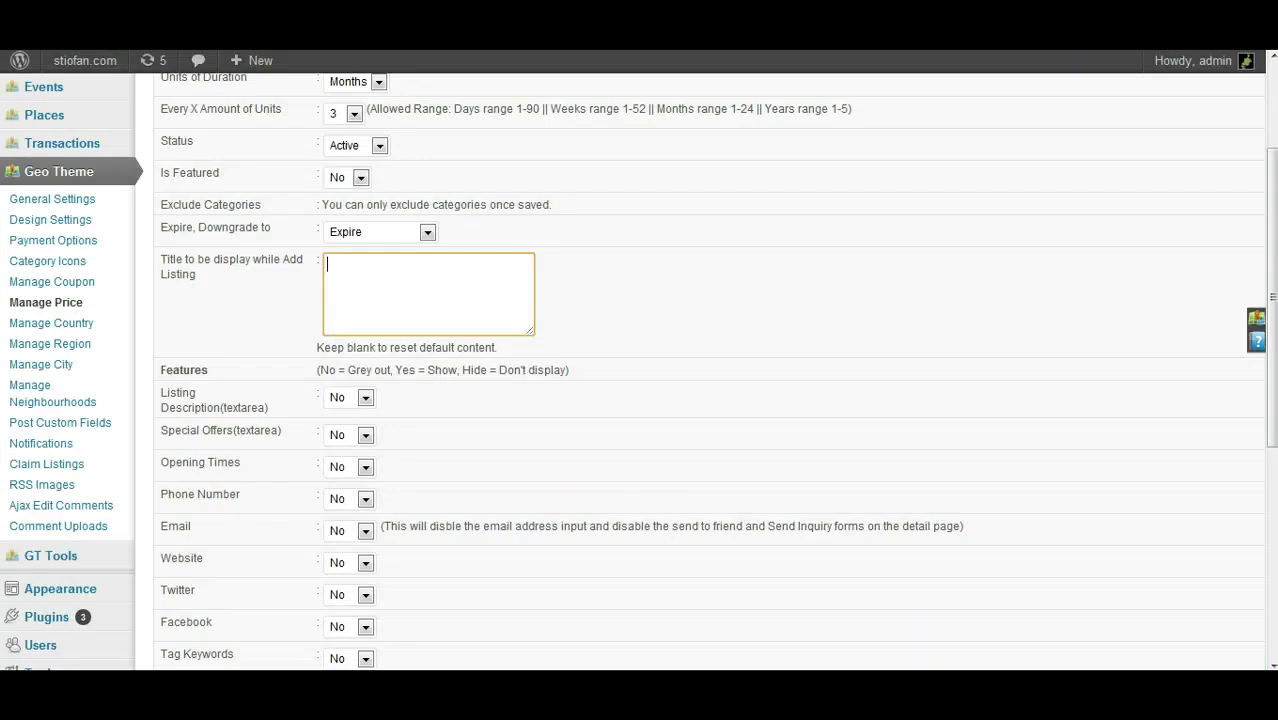
click(405, 298)
click(639, 304)
click(456, 314)
drag(485, 314, 517, 320)
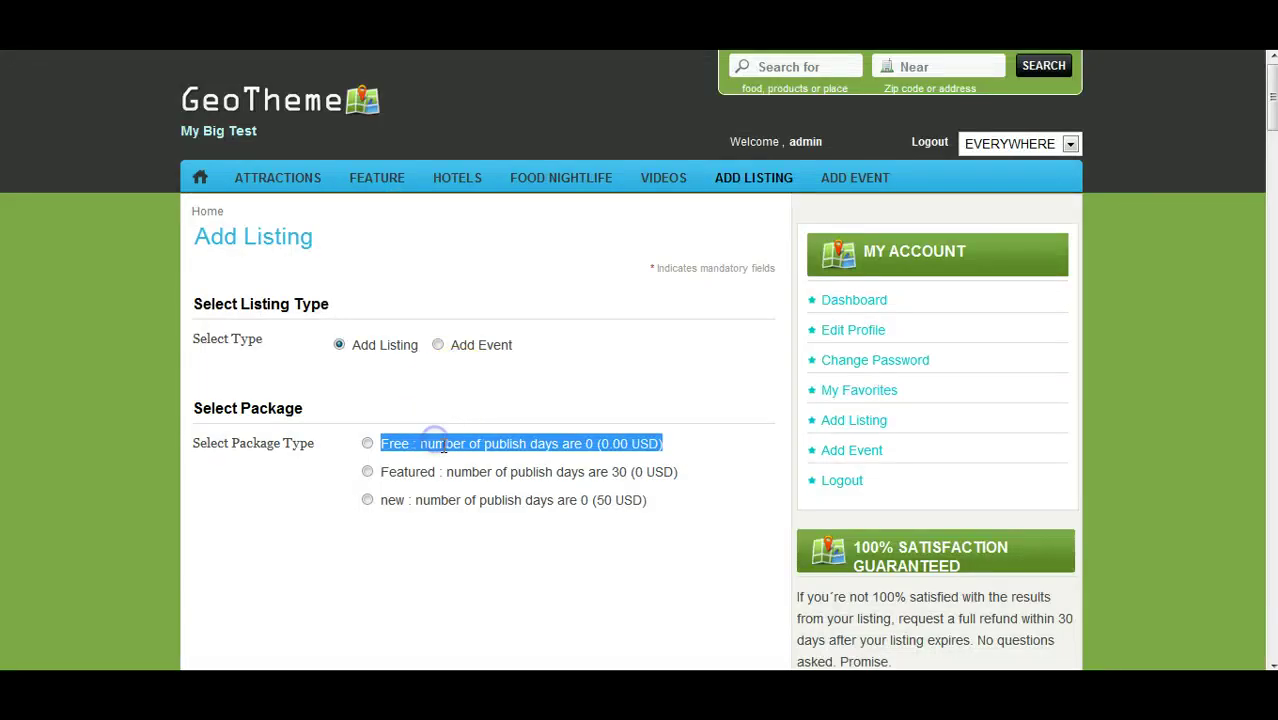
click(463, 450)
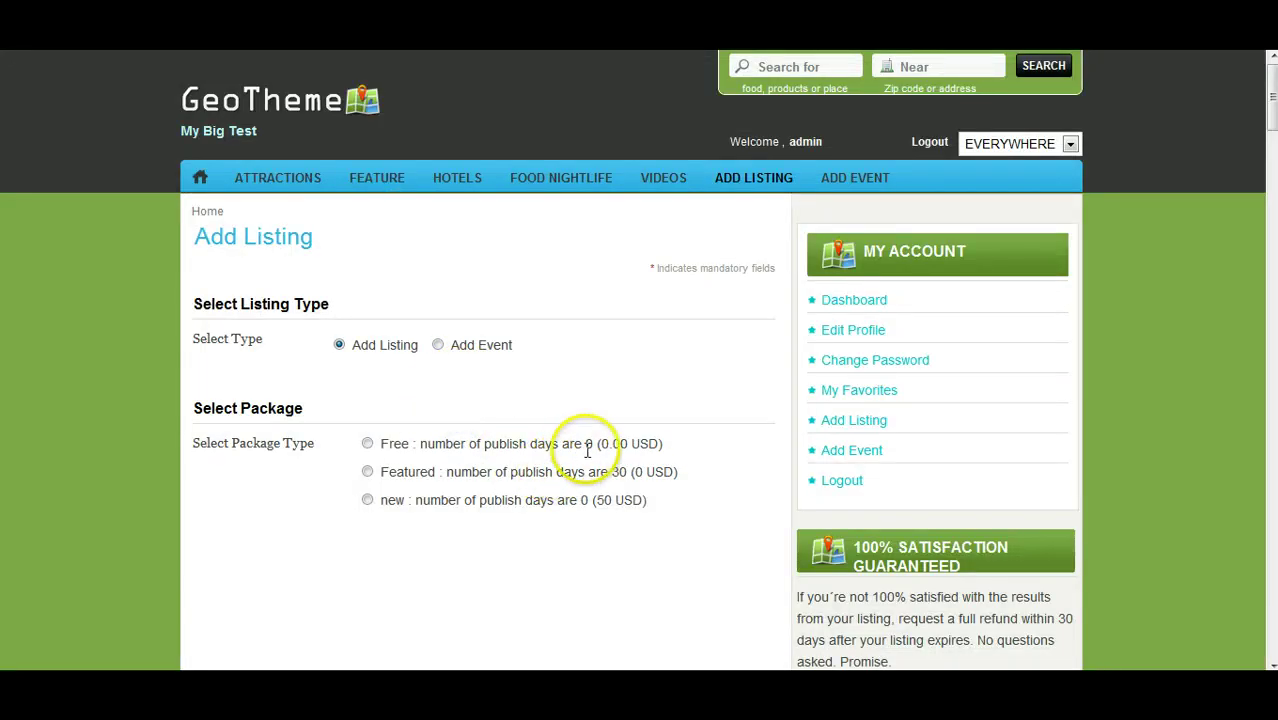
drag(609, 443, 664, 443)
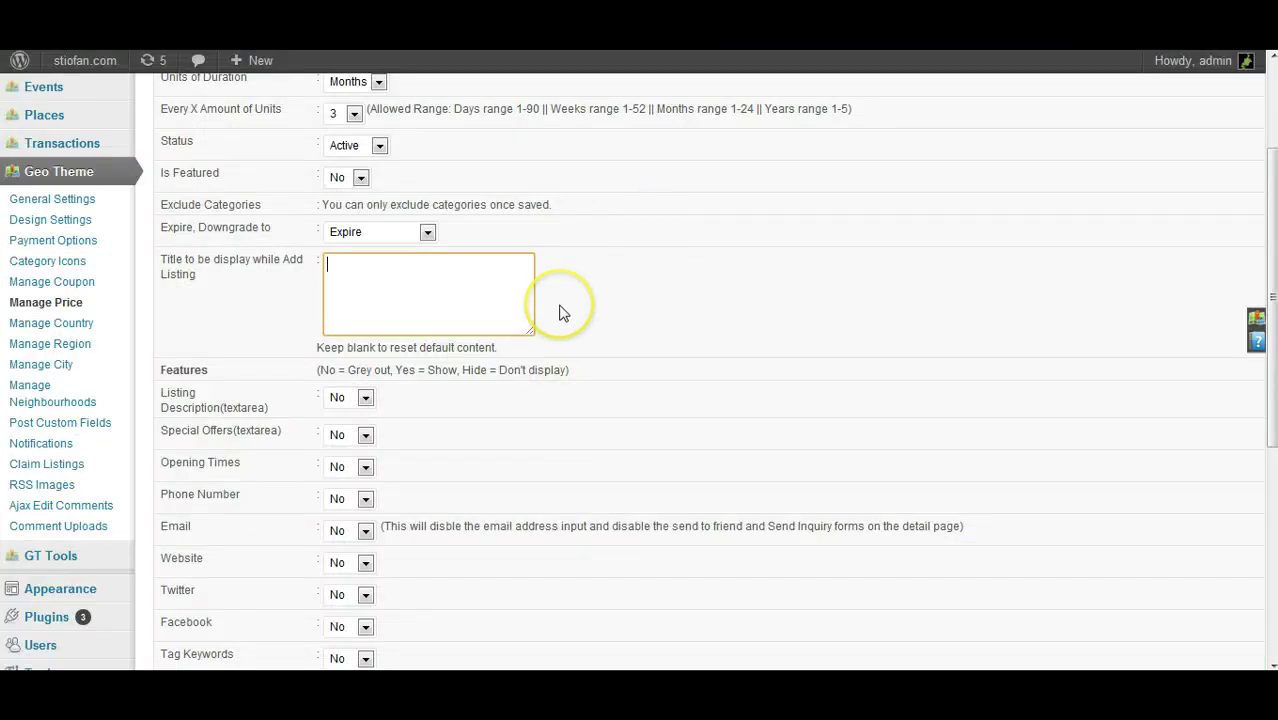
Step: Review the package's Features section and the display options for Listing Description, leaving it set to No
scroll(633, 350, down, 1)
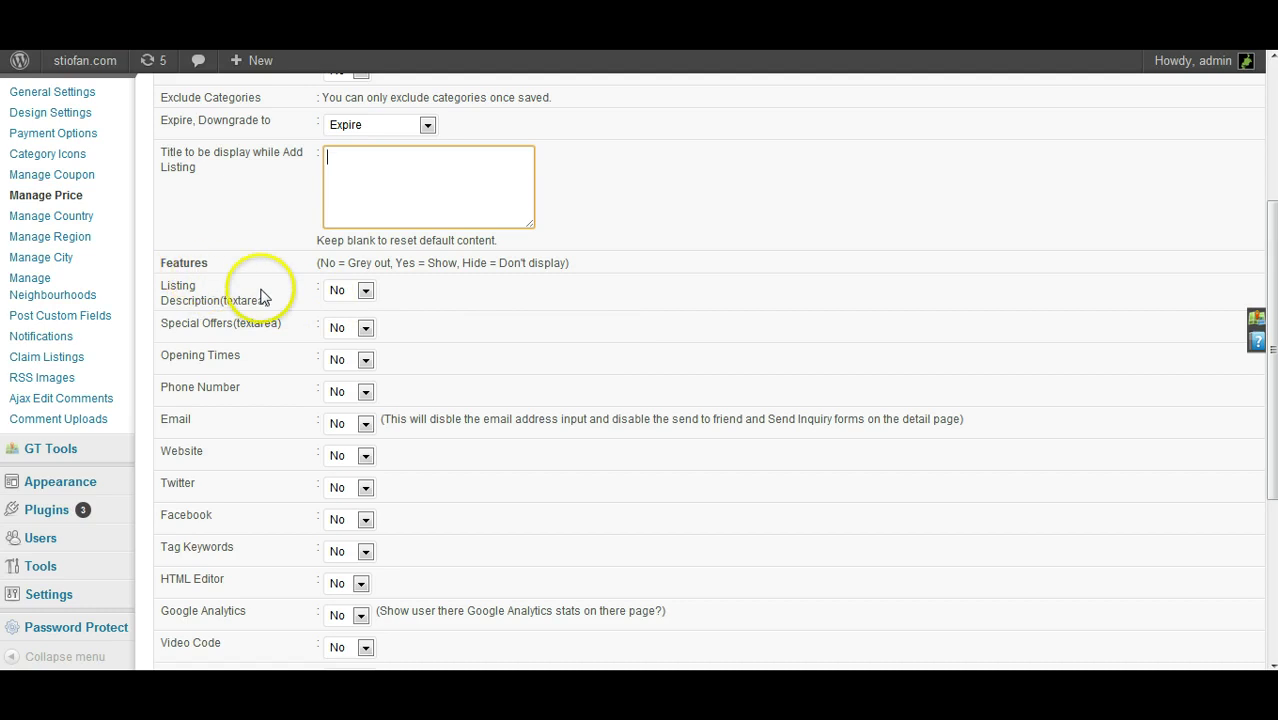
scroll(300, 316, down, 1)
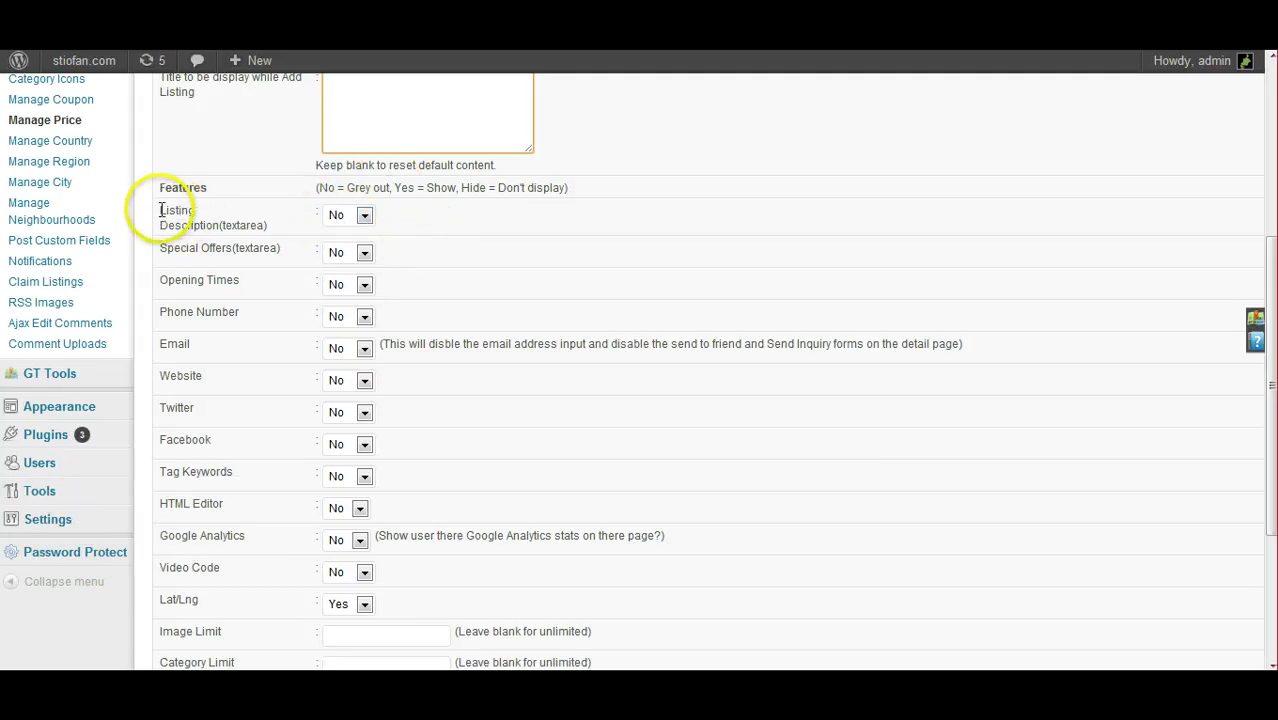
drag(158, 218, 201, 249)
click(365, 215)
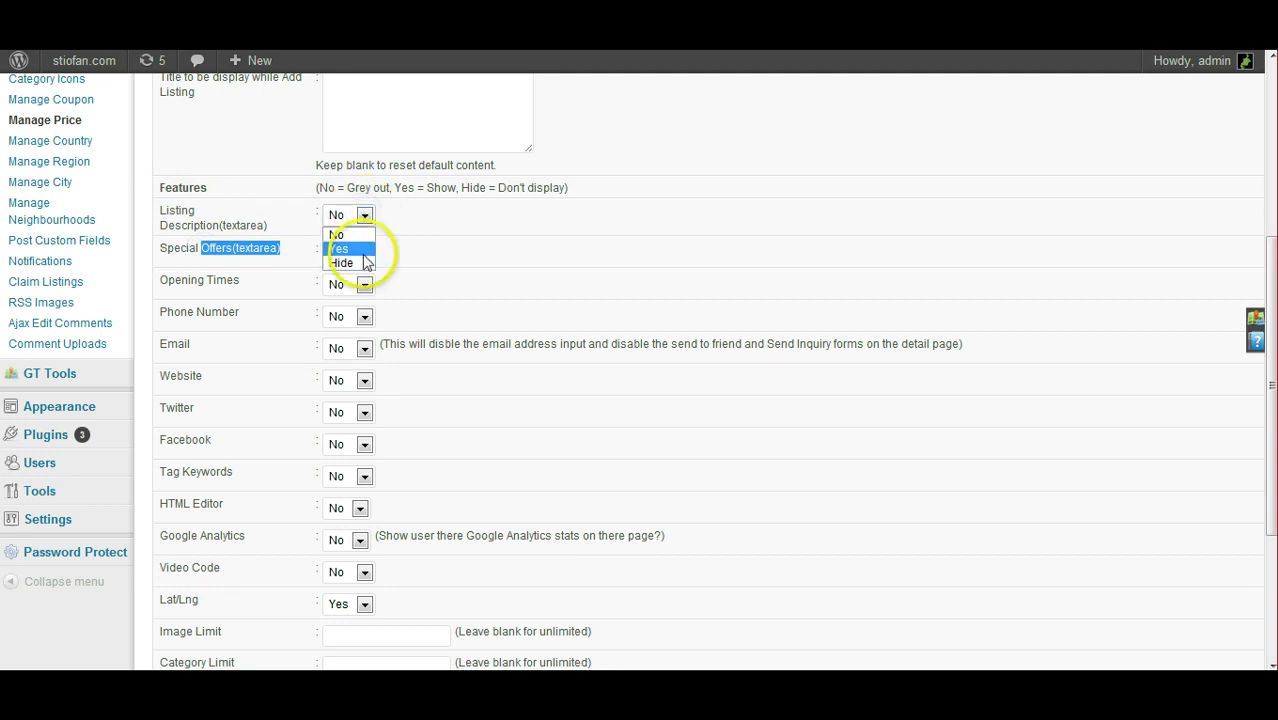
click(408, 272)
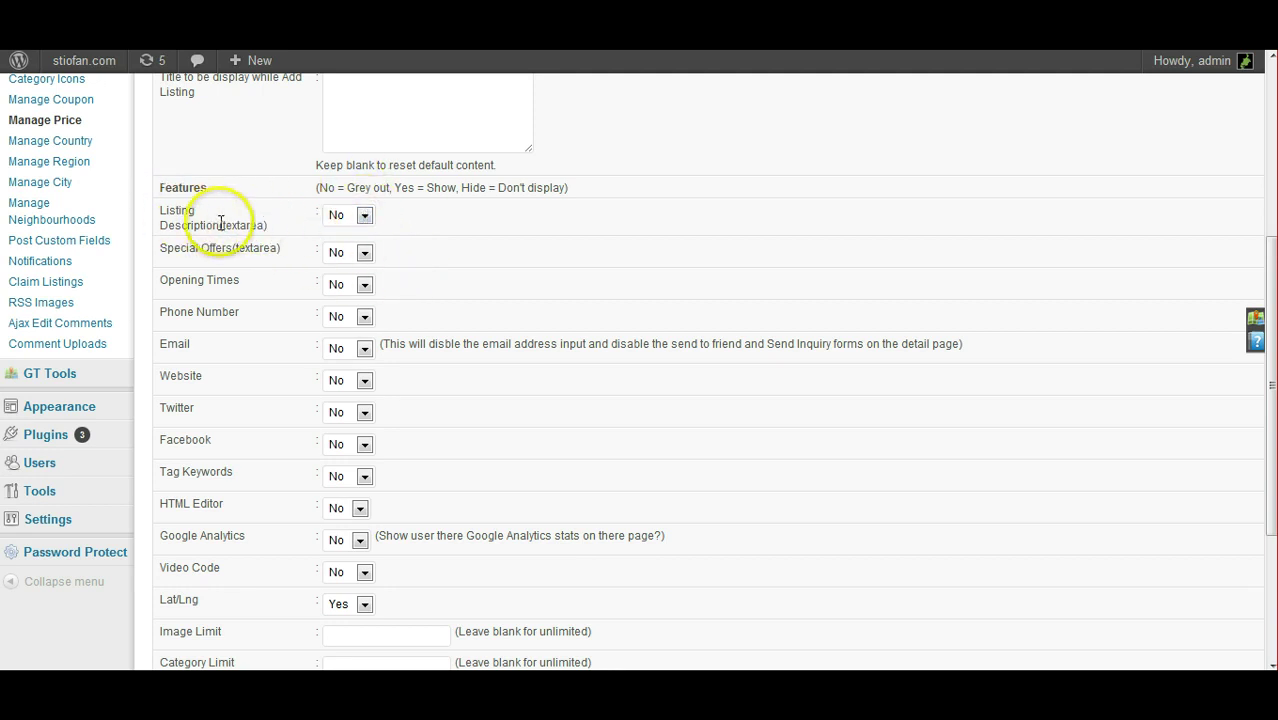
drag(222, 224, 343, 222)
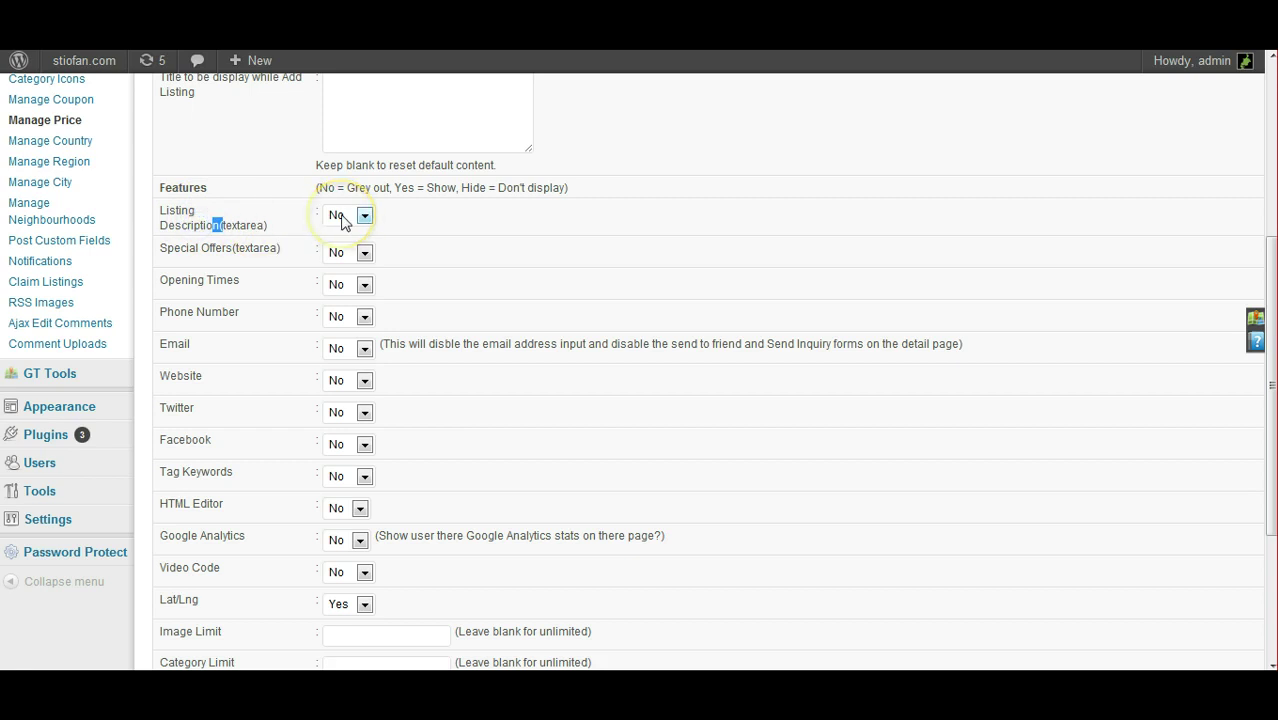
click(366, 217)
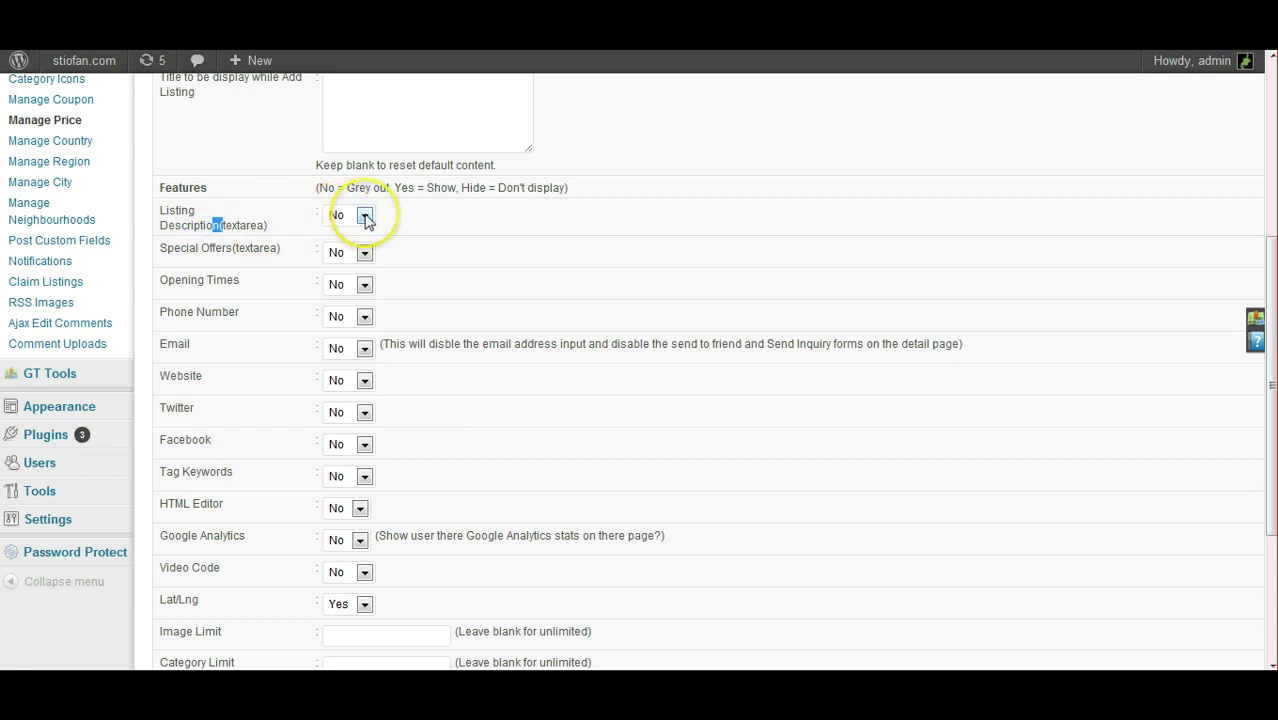
click(352, 186)
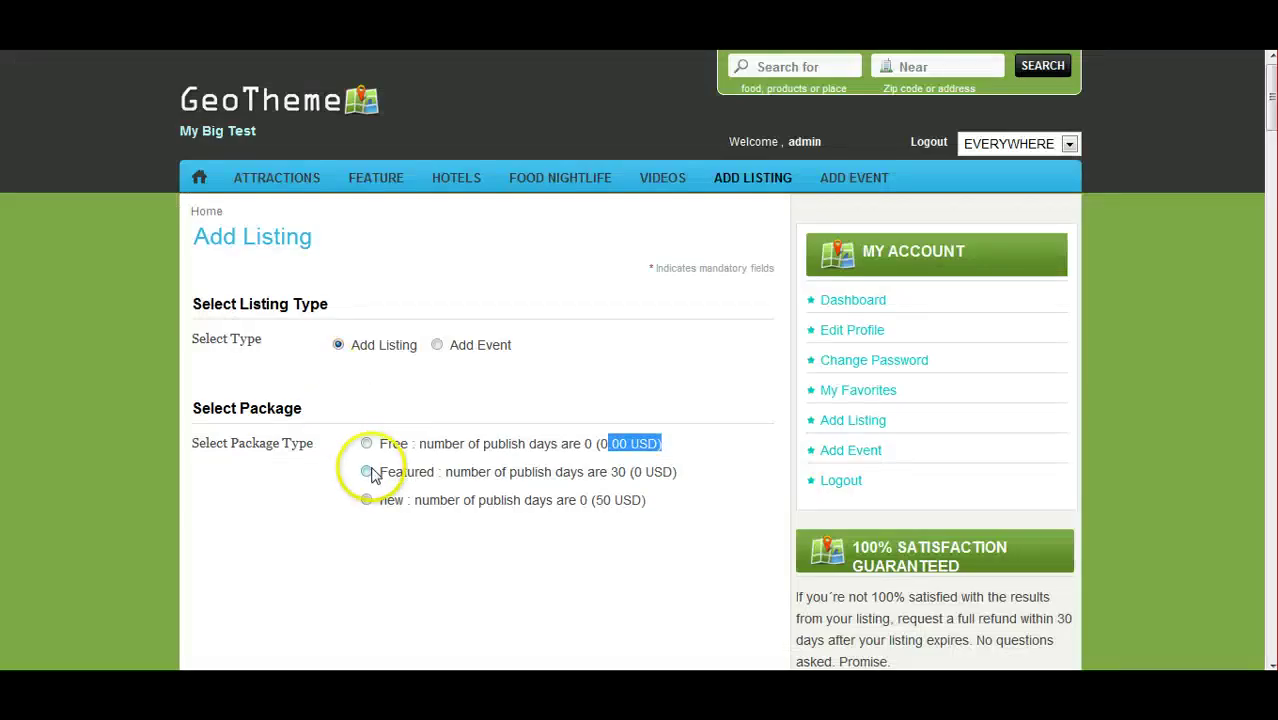
Step: Select the Free package on the site's Add Listing form and compare its Listing Description field with the feature's display options
click(367, 444)
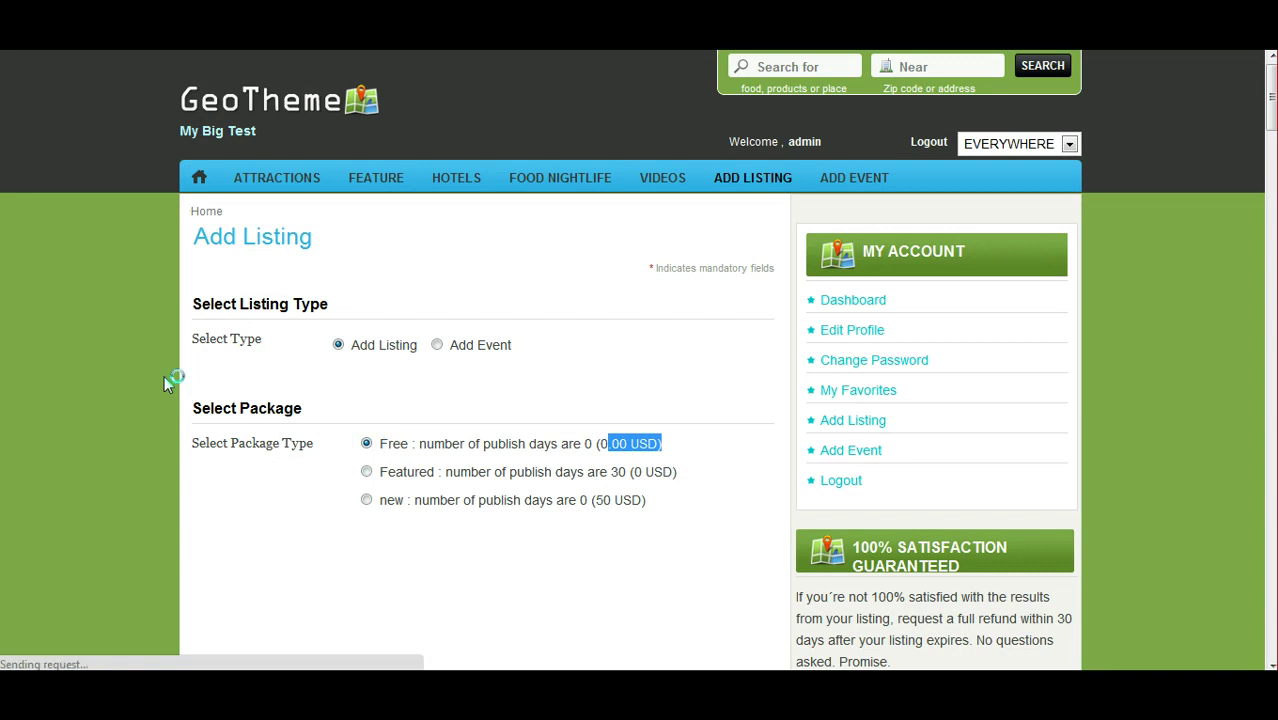
scroll(164, 375, down, 7)
scroll(164, 375, down, 3)
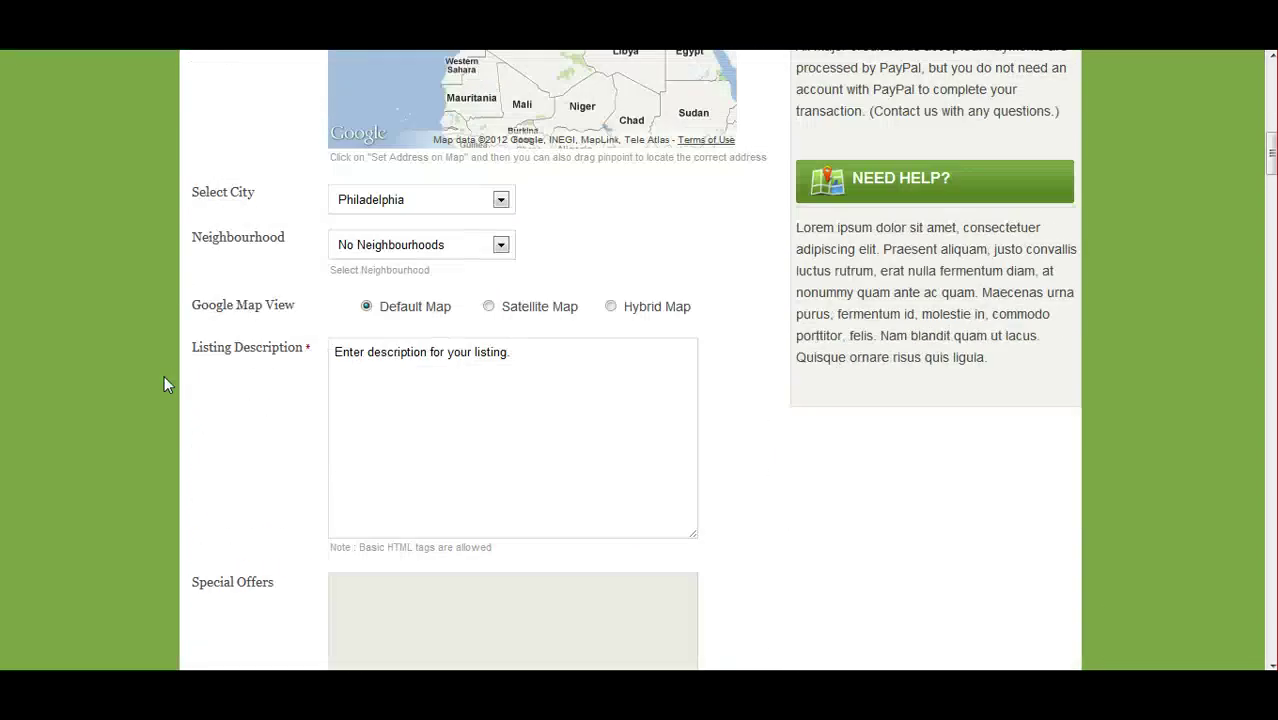
drag(240, 285, 320, 280)
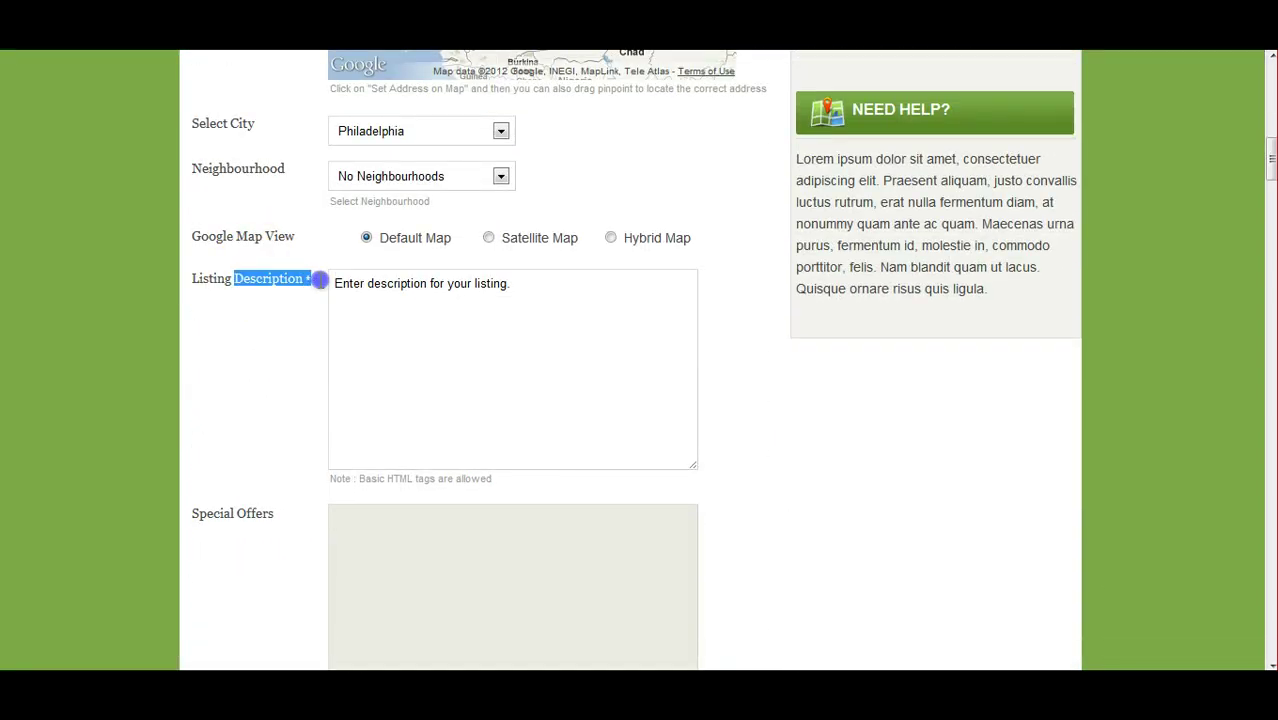
drag(568, 305, 253, 243)
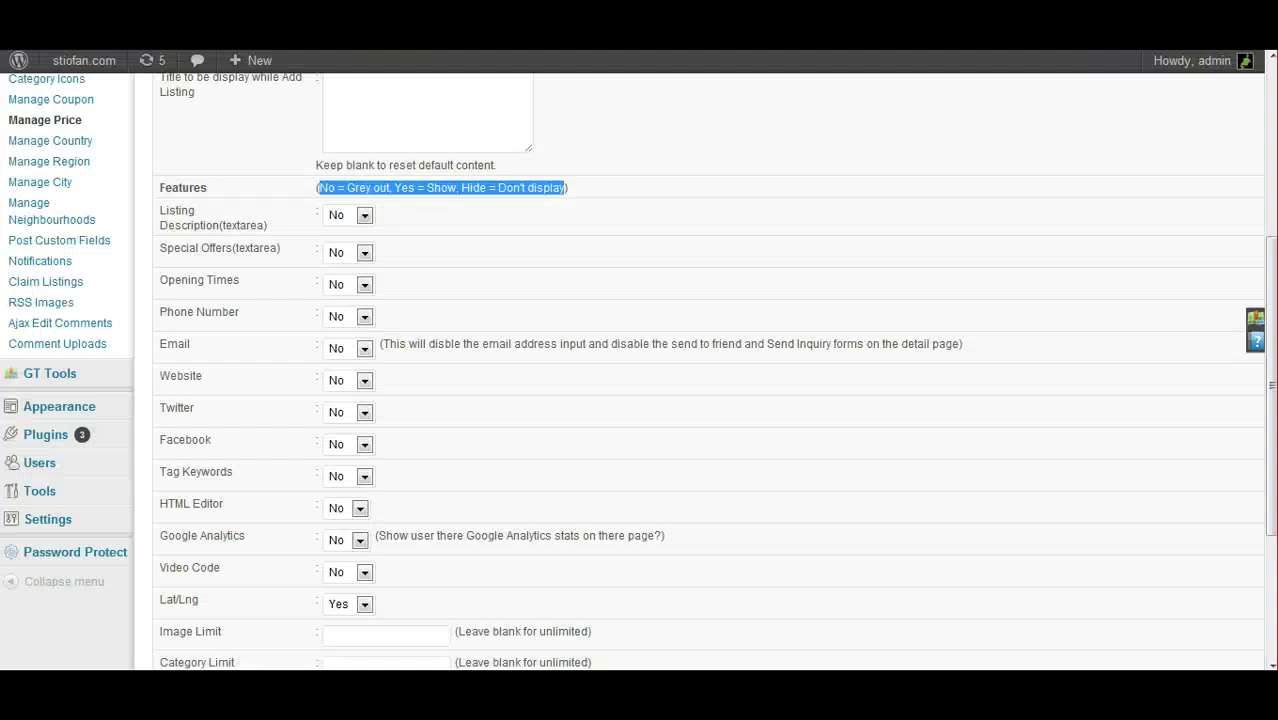
click(365, 215)
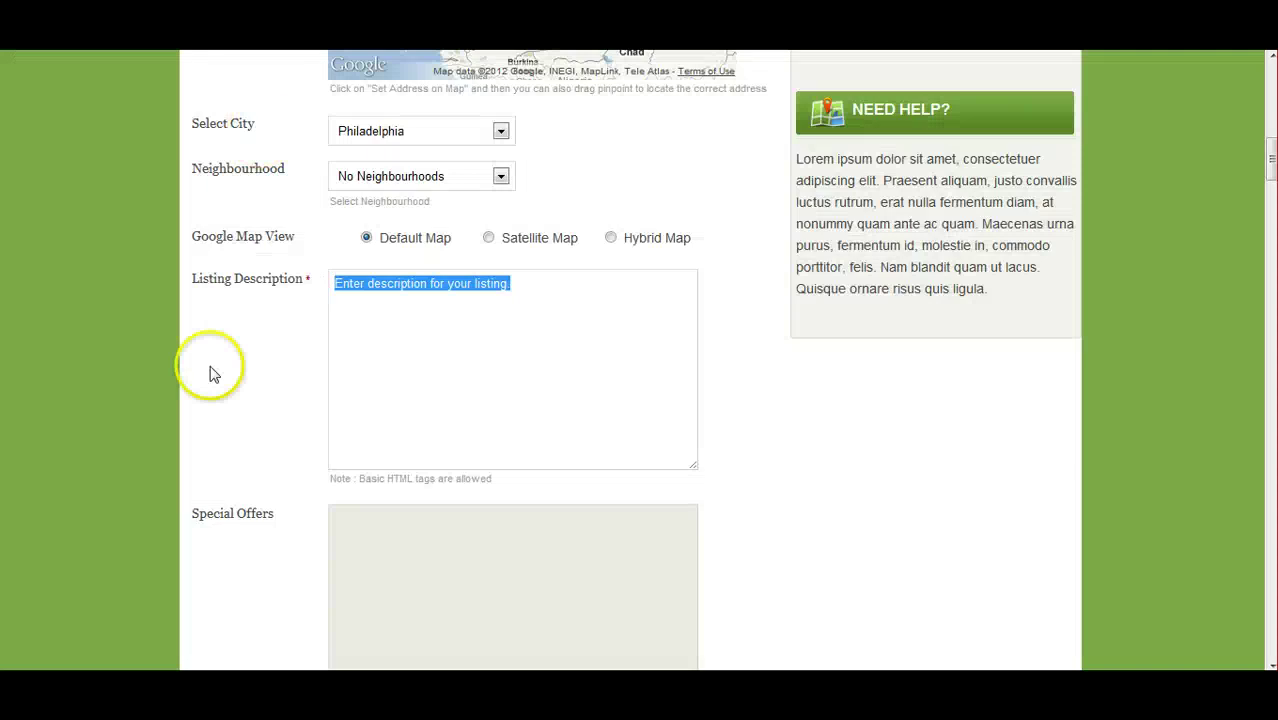
Step: Test the greyed-out Special Offers field on the Add Listing form and dismiss the resulting alert
click(205, 348)
scroll(207, 360, down, 3)
click(453, 312)
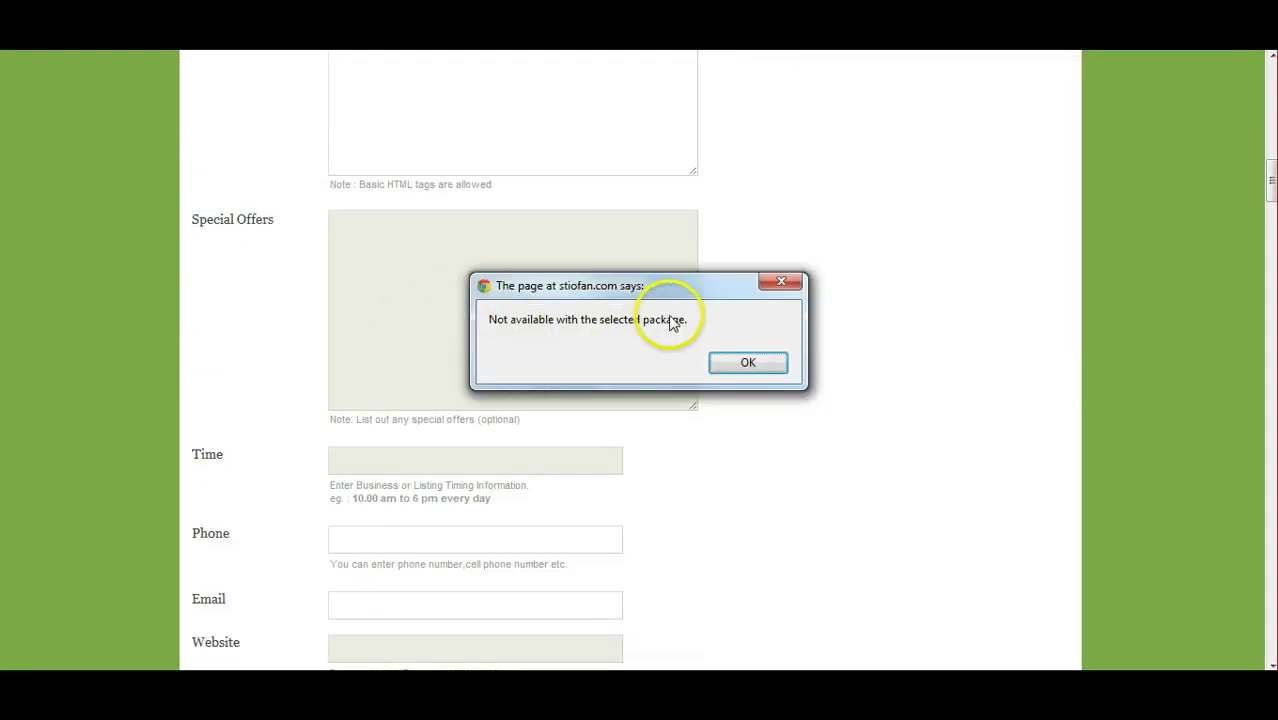
click(750, 364)
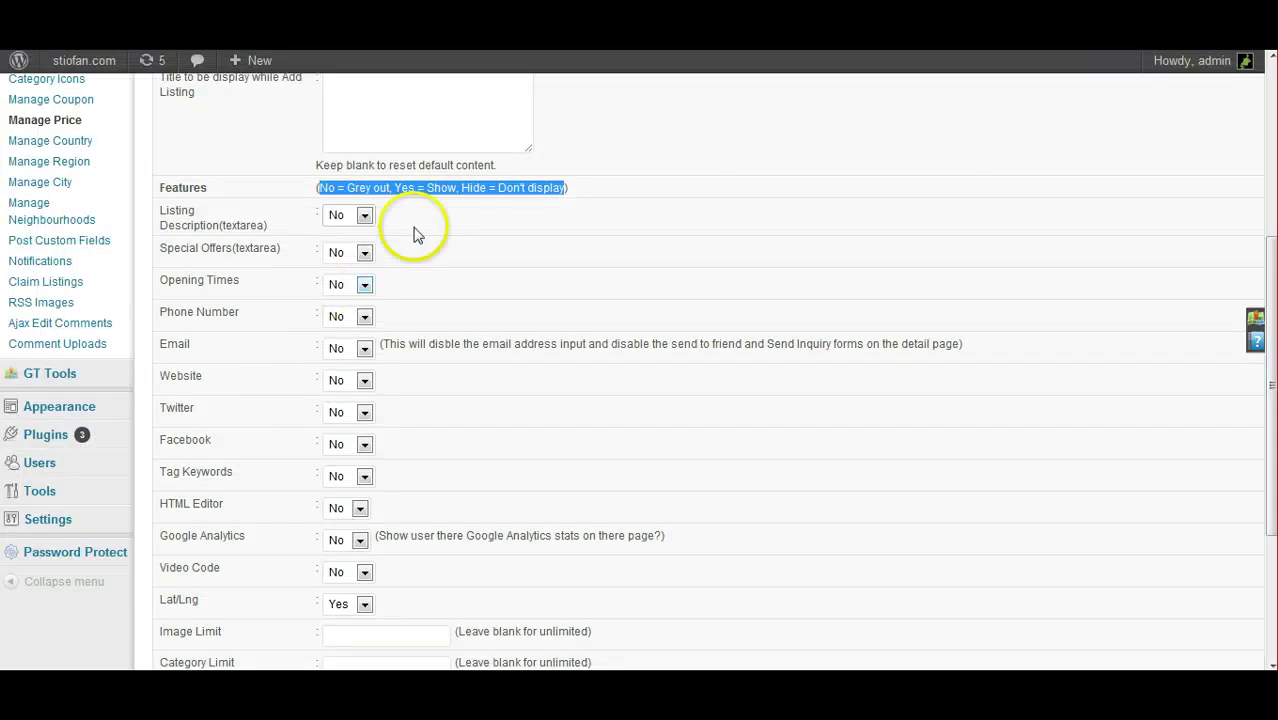
Step: In the Add Price form, review the display options for Listing Description, Special Offers, Opening Times and Phone Number, leaving each at No
click(364, 215)
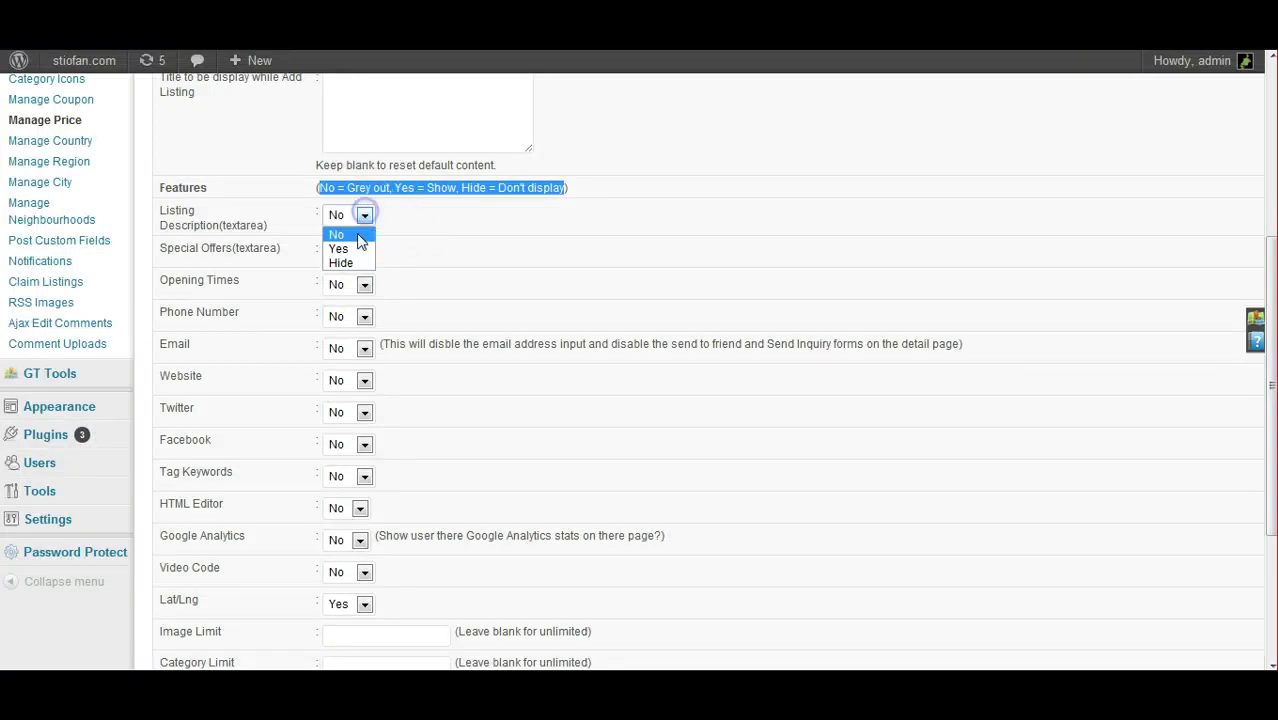
click(412, 225)
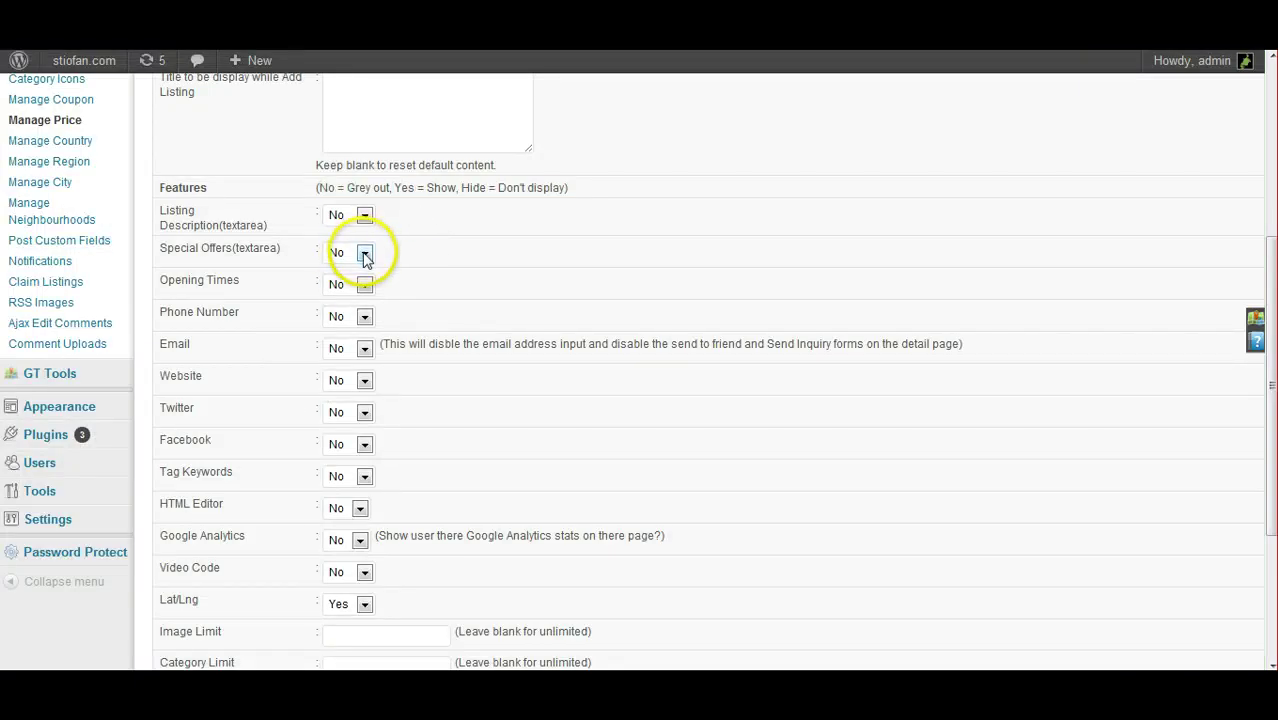
click(364, 254)
click(364, 255)
click(364, 285)
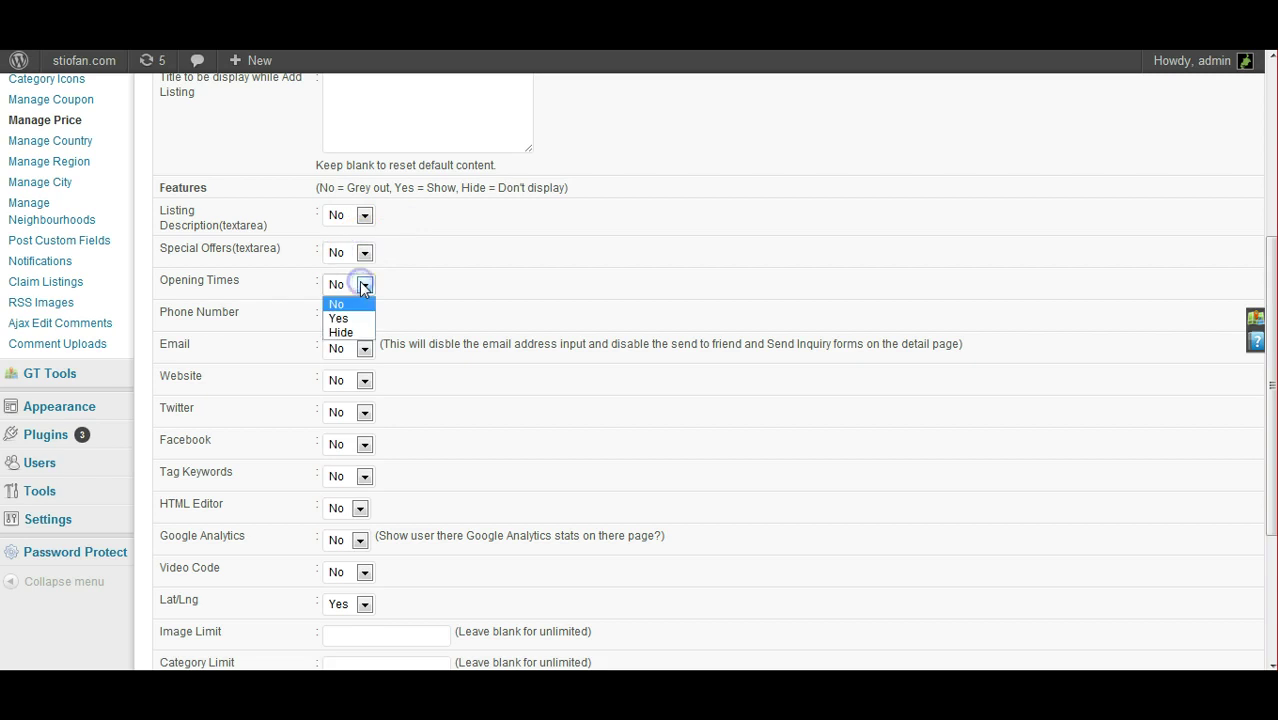
click(364, 285)
click(364, 317)
click(364, 318)
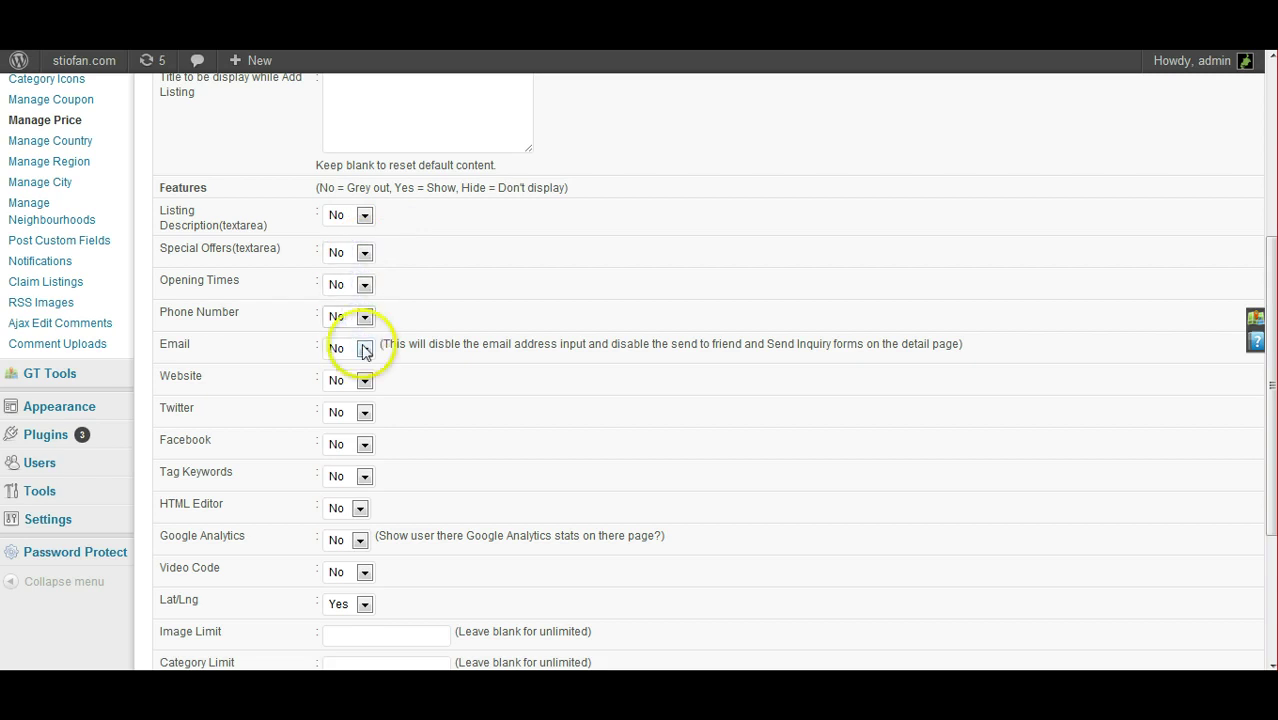
Step: Read the note beside the Email feature and review its display options, leaving it set to No
drag(237, 344, 162, 344)
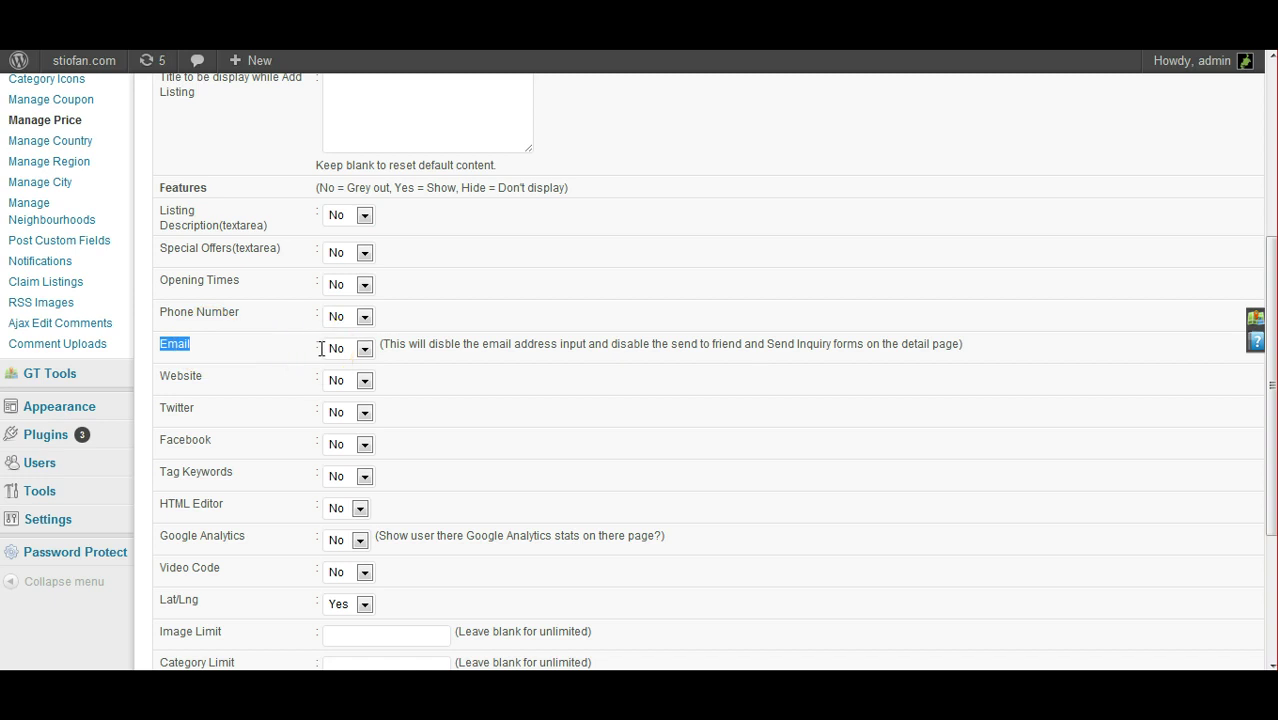
drag(379, 343, 1007, 347)
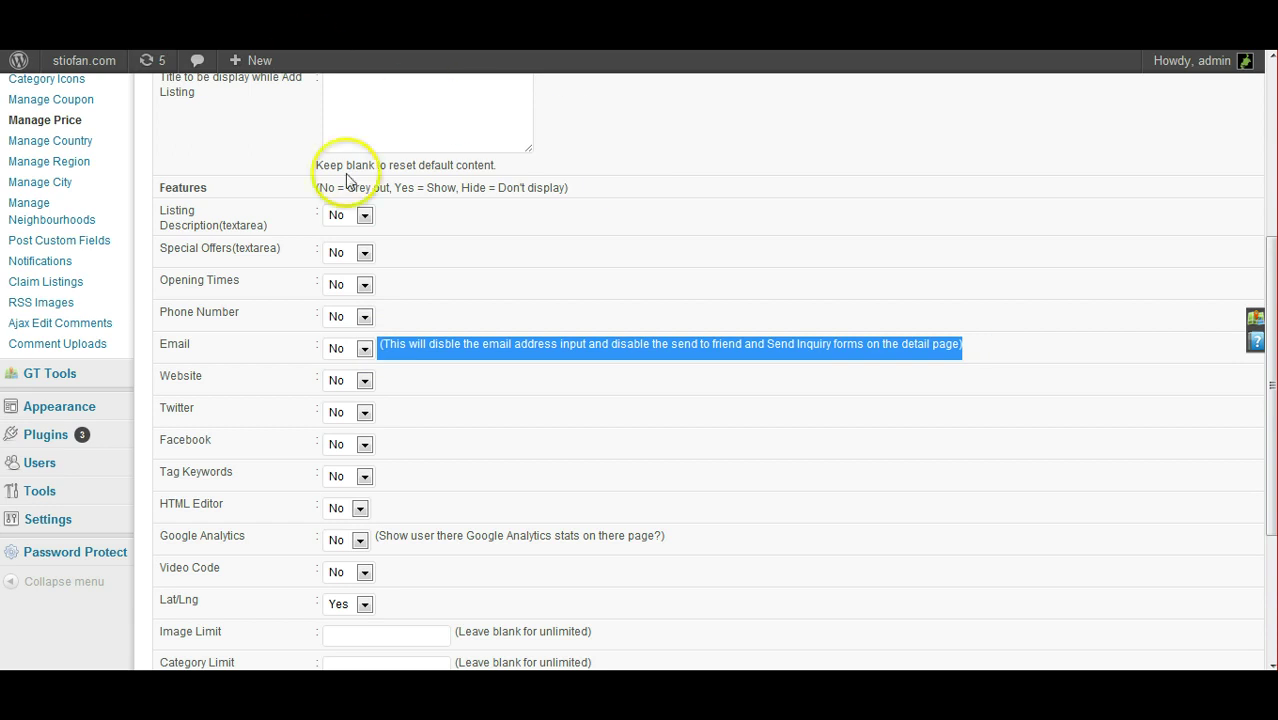
click(345, 349)
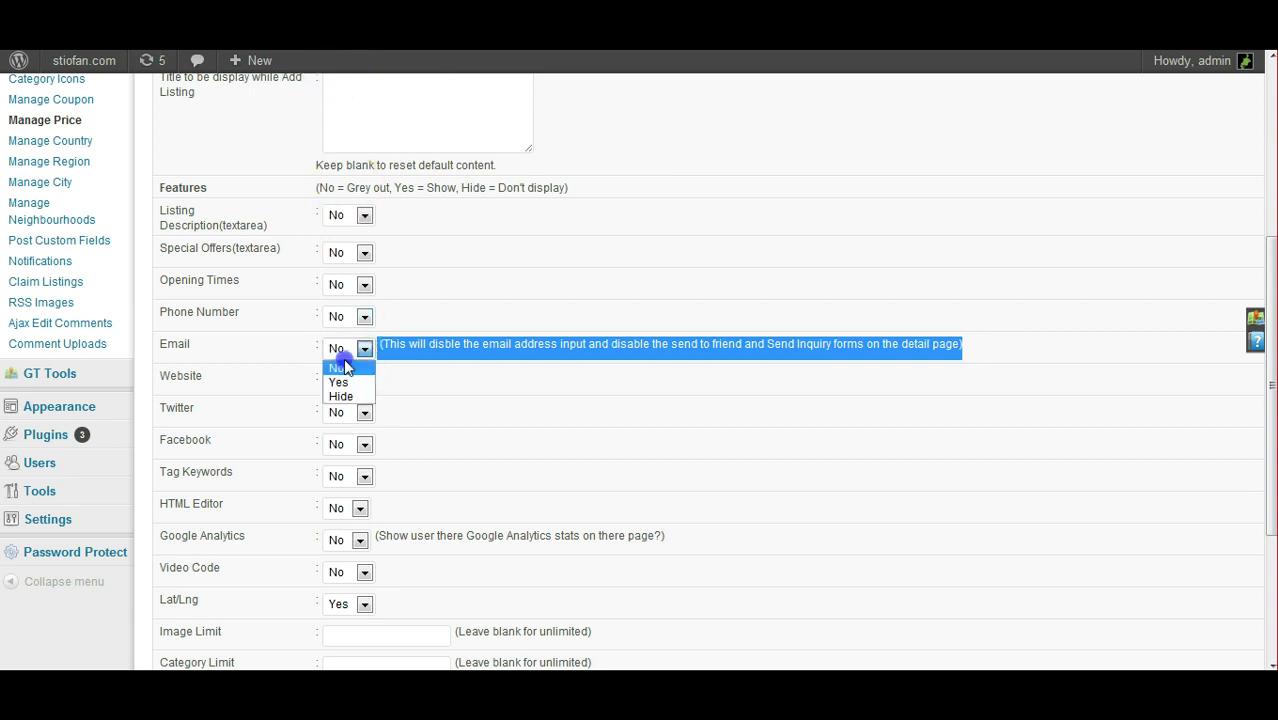
click(405, 393)
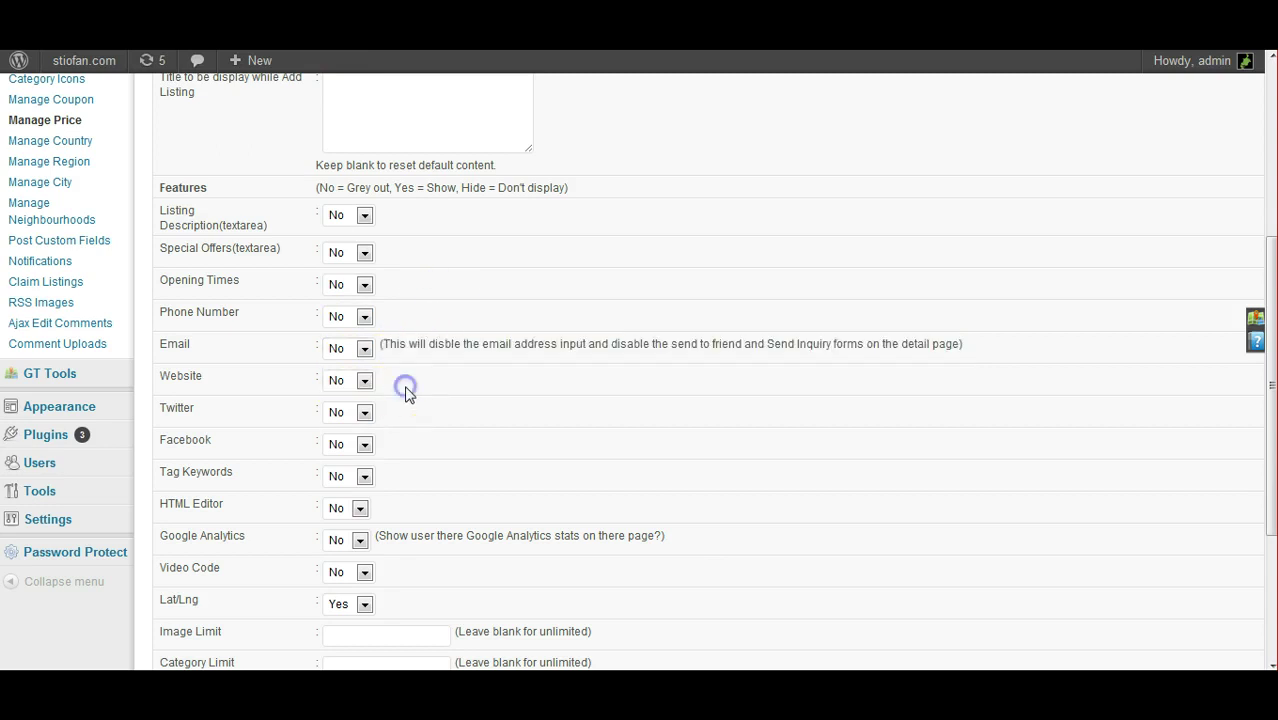
Step: Review the display options for the Website and Twitter features, leaving both set to No
click(349, 390)
click(342, 397)
click(360, 413)
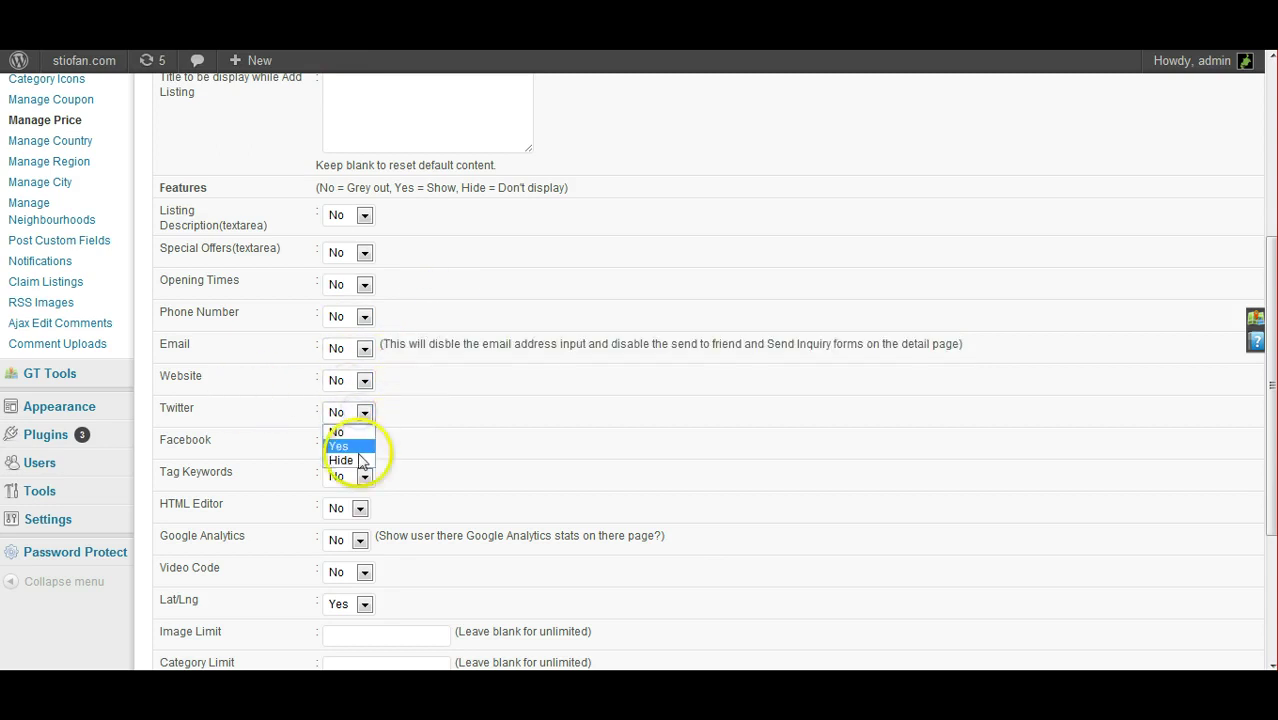
click(428, 465)
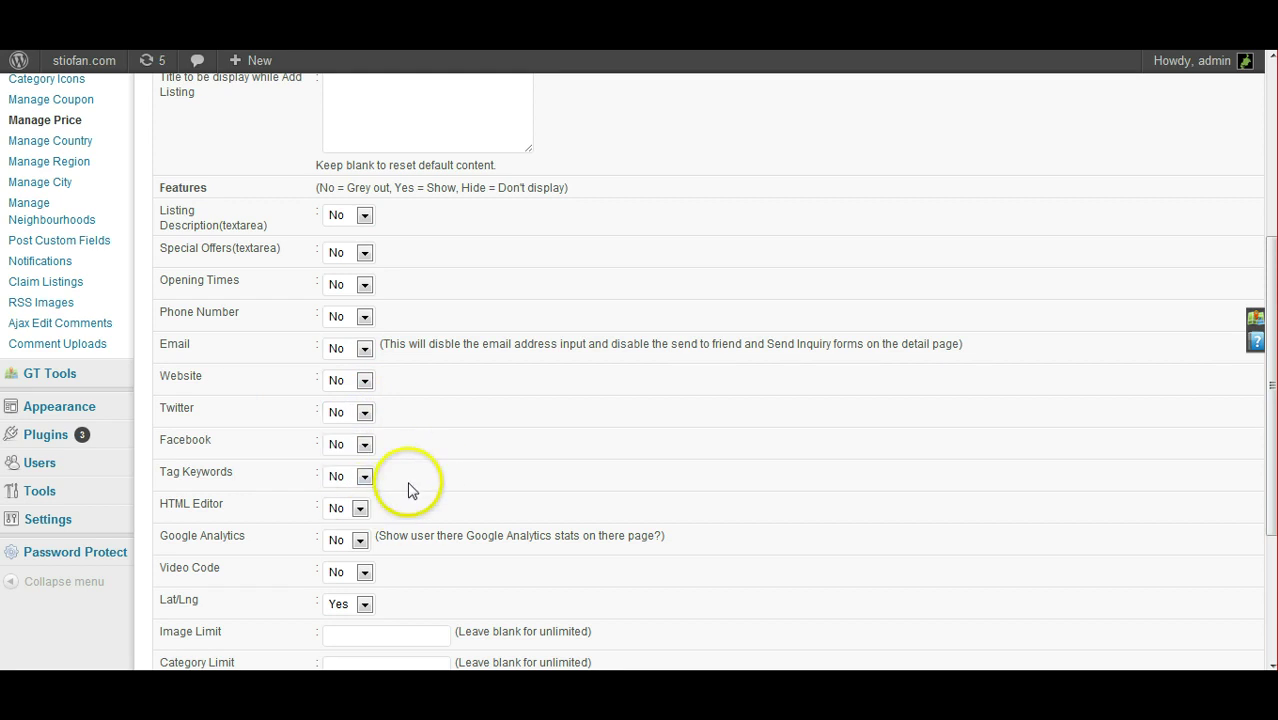
scroll(408, 490, down, 1)
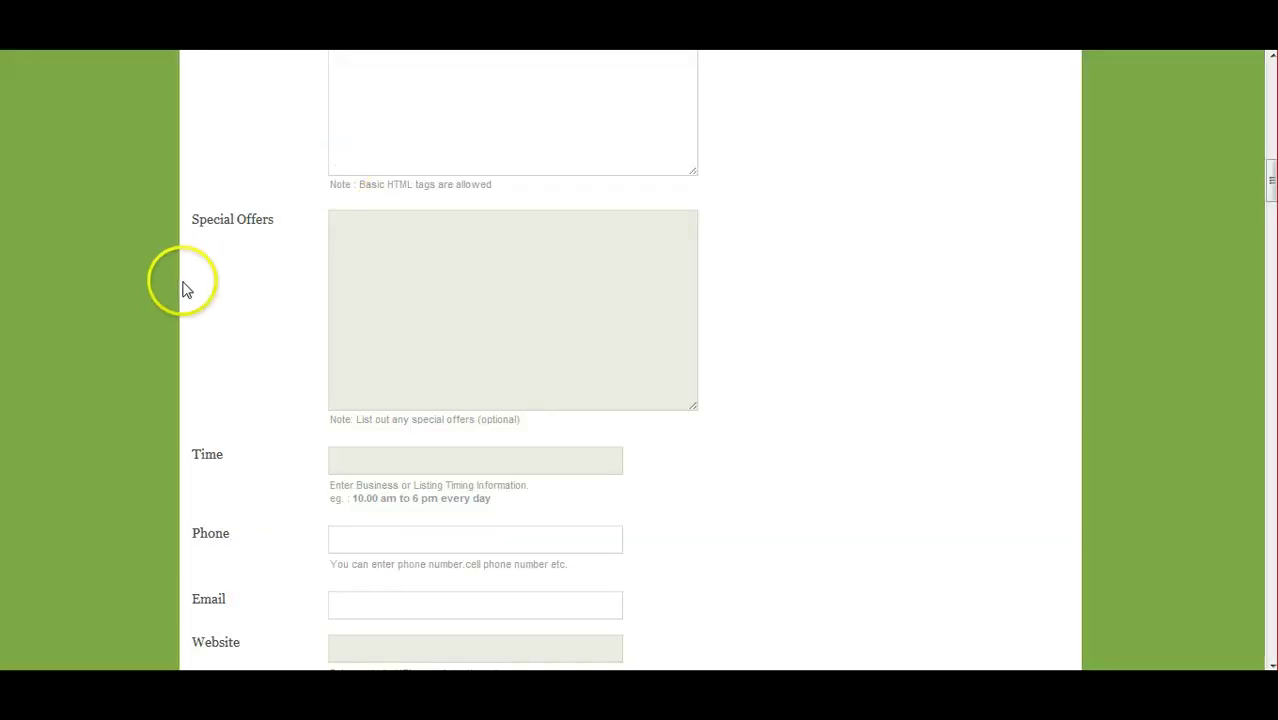
Step: Examine the Listing Description text box on the site, and review the package's HTML Editor options, leaving No selected
scroll(180, 287, up, 5)
double_click(401, 385)
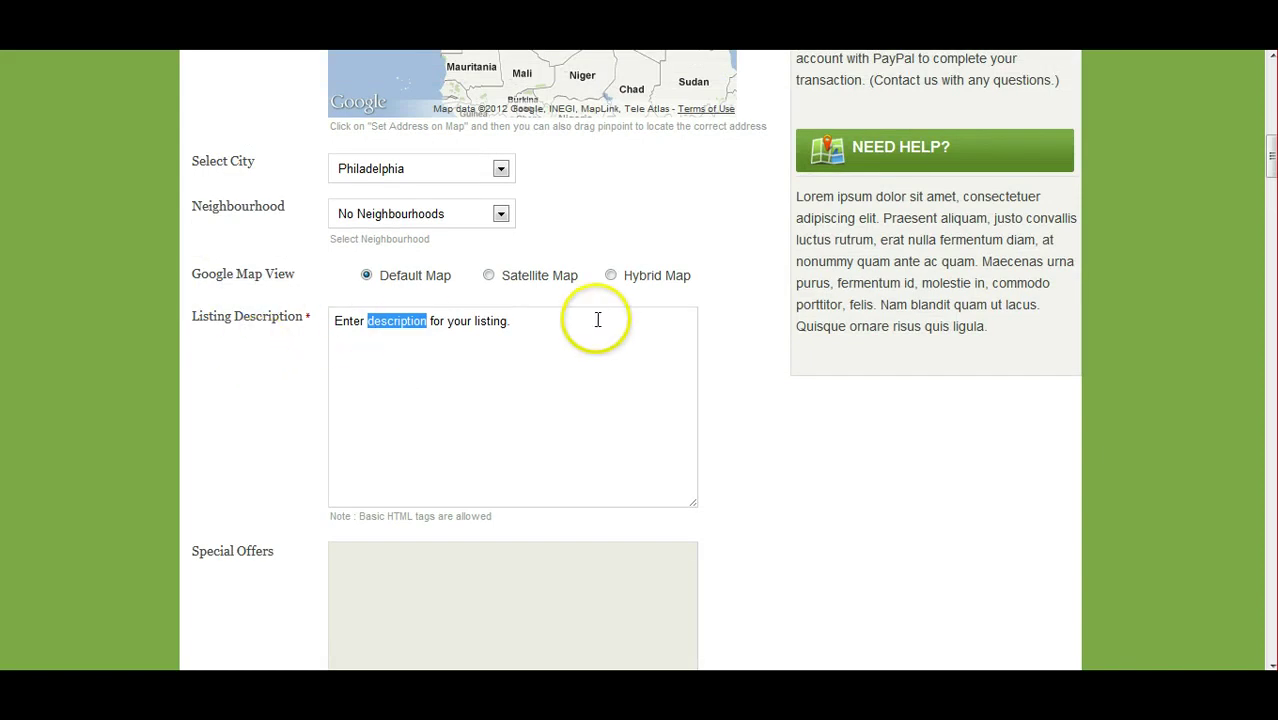
drag(599, 320, 293, 291)
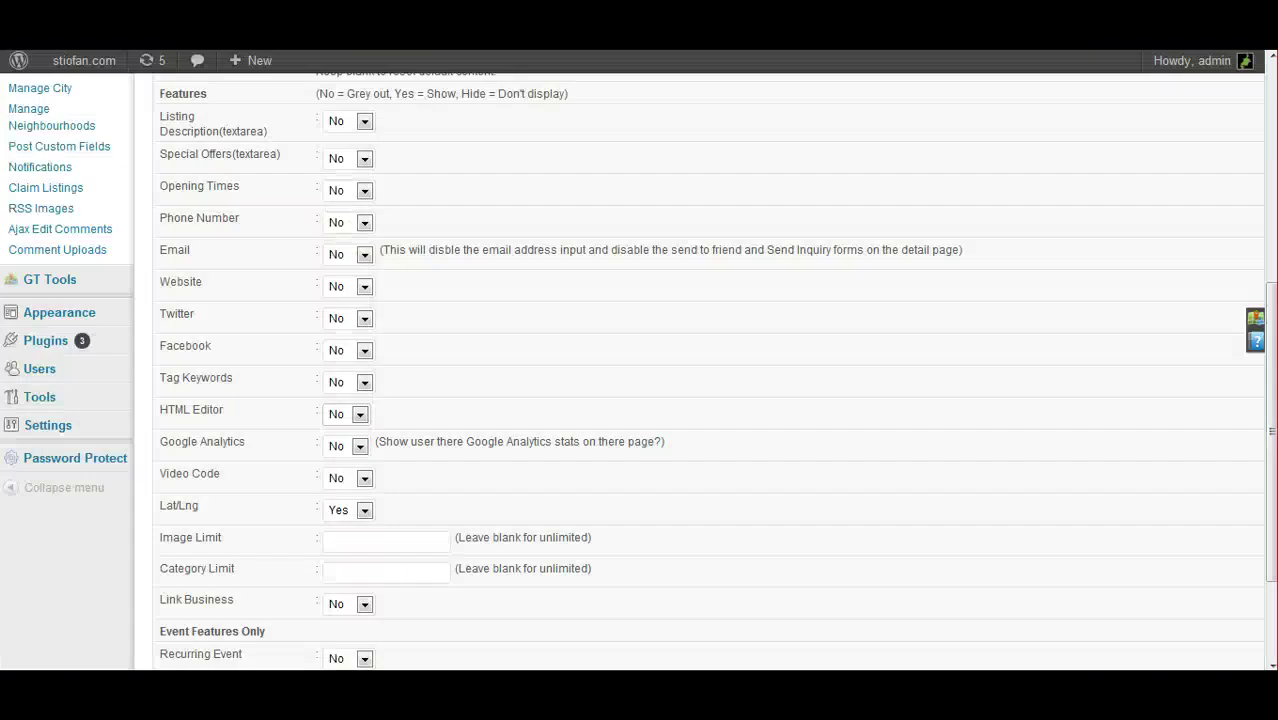
click(360, 414)
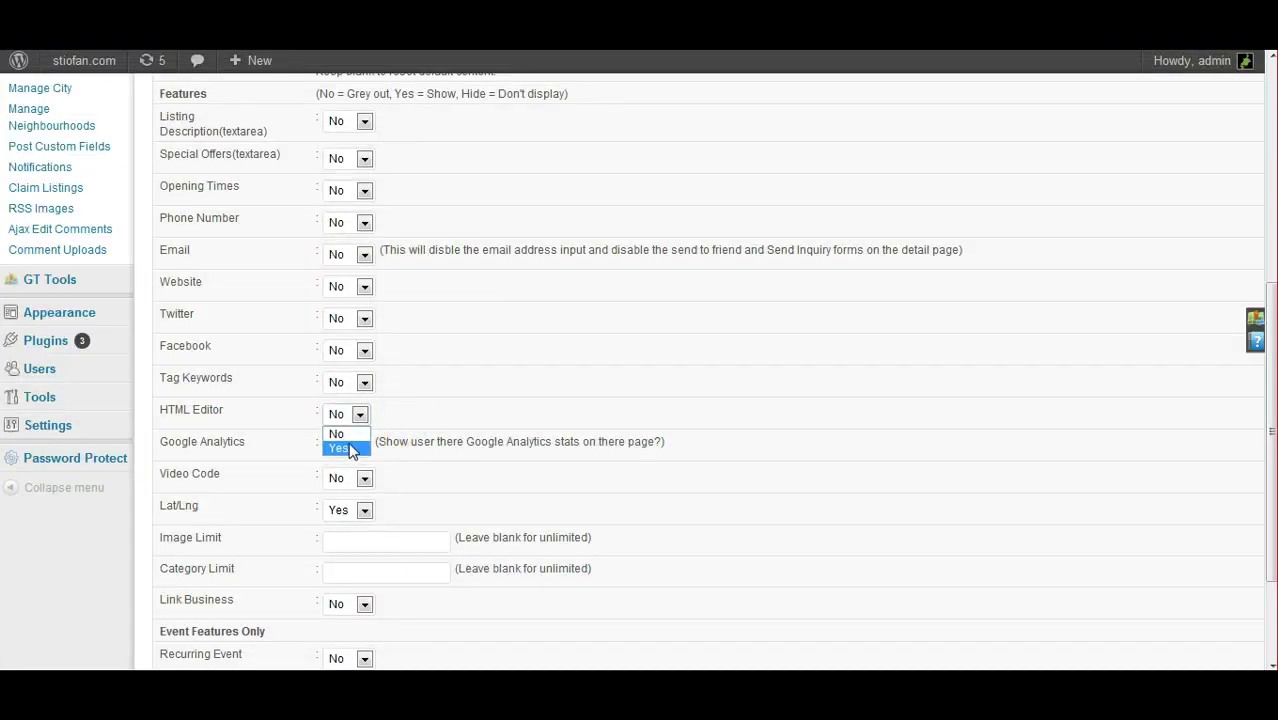
click(400, 402)
scroll(416, 512, down, 1)
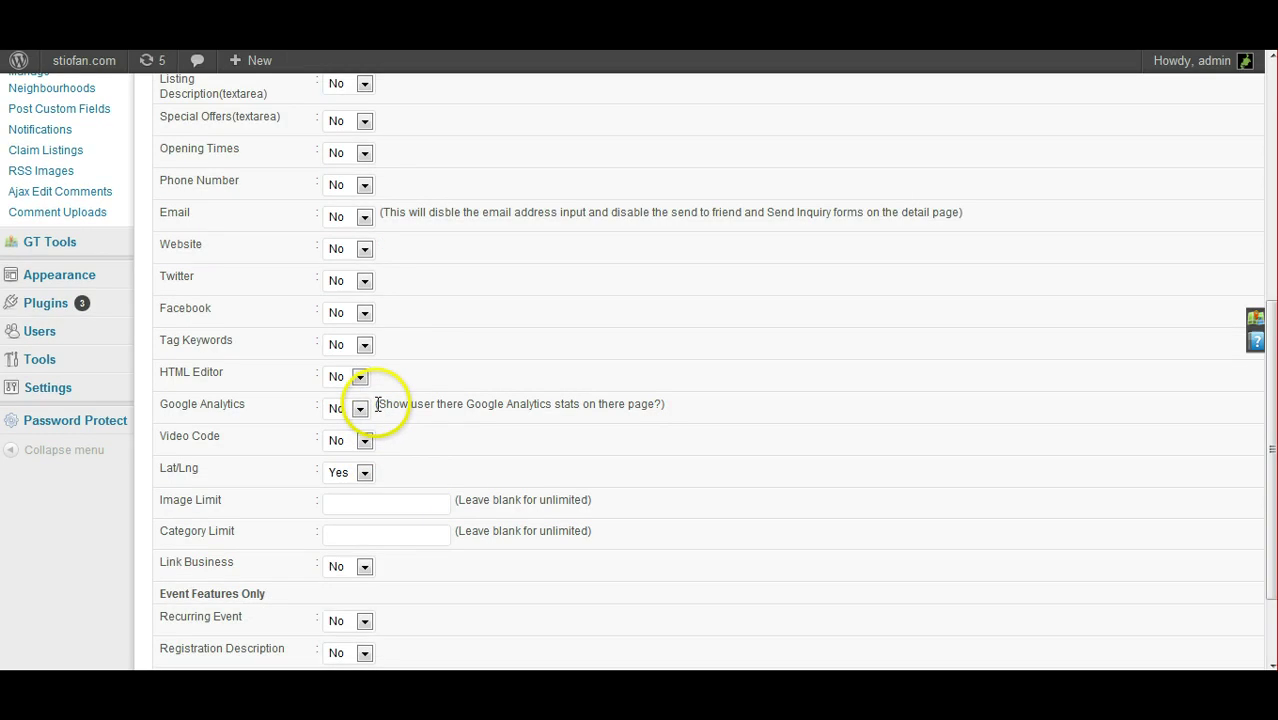
Step: Read the Google Analytics note and review the Video Code display options, leaving Video Code set to No
drag(371, 408, 700, 403)
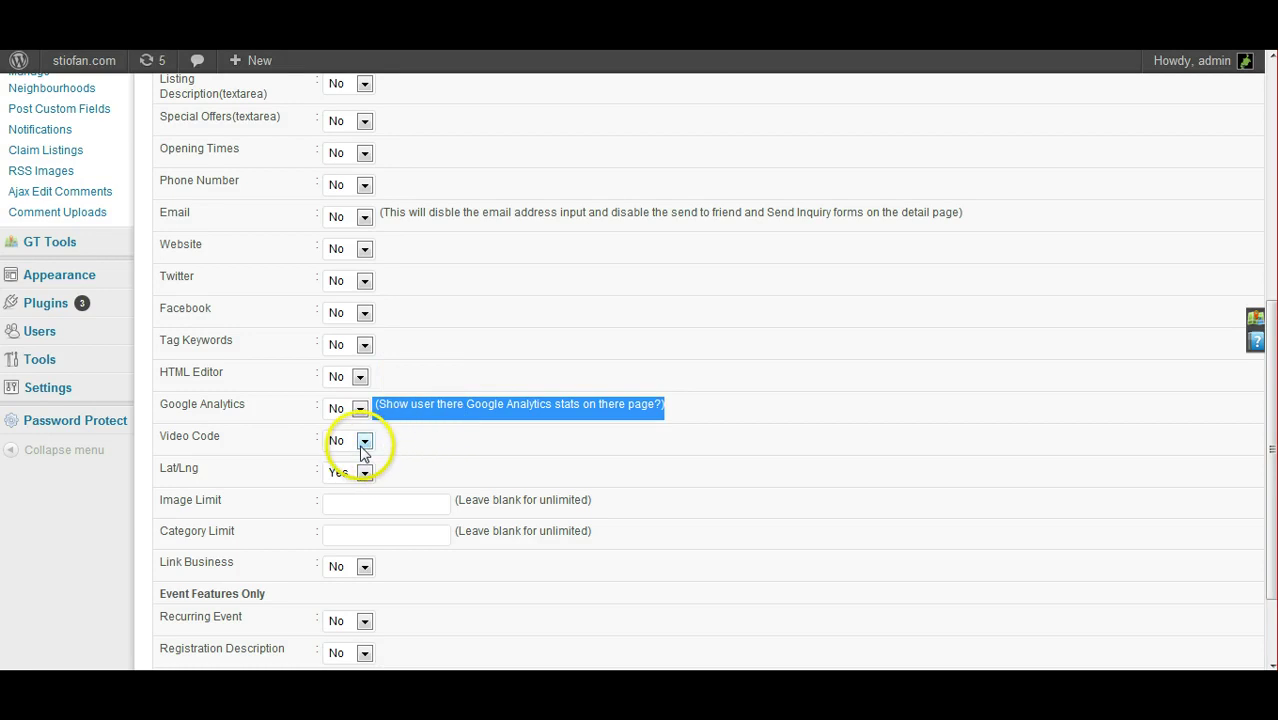
click(393, 406)
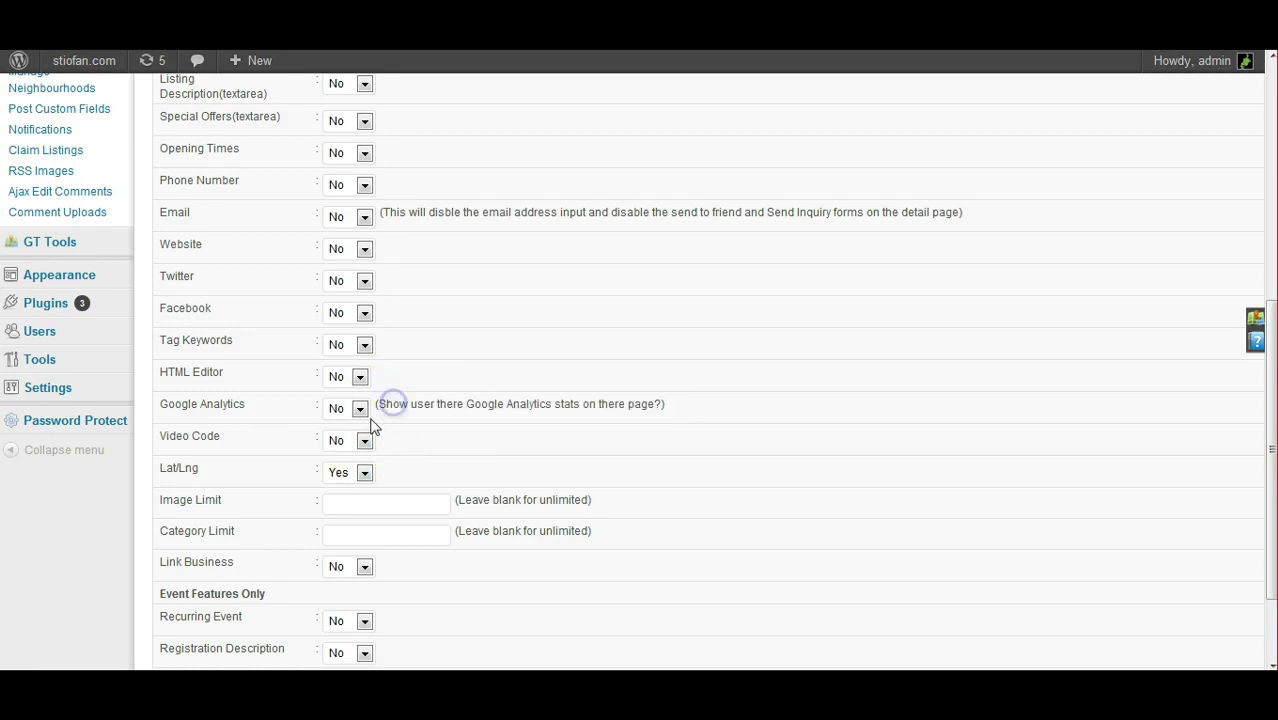
click(365, 443)
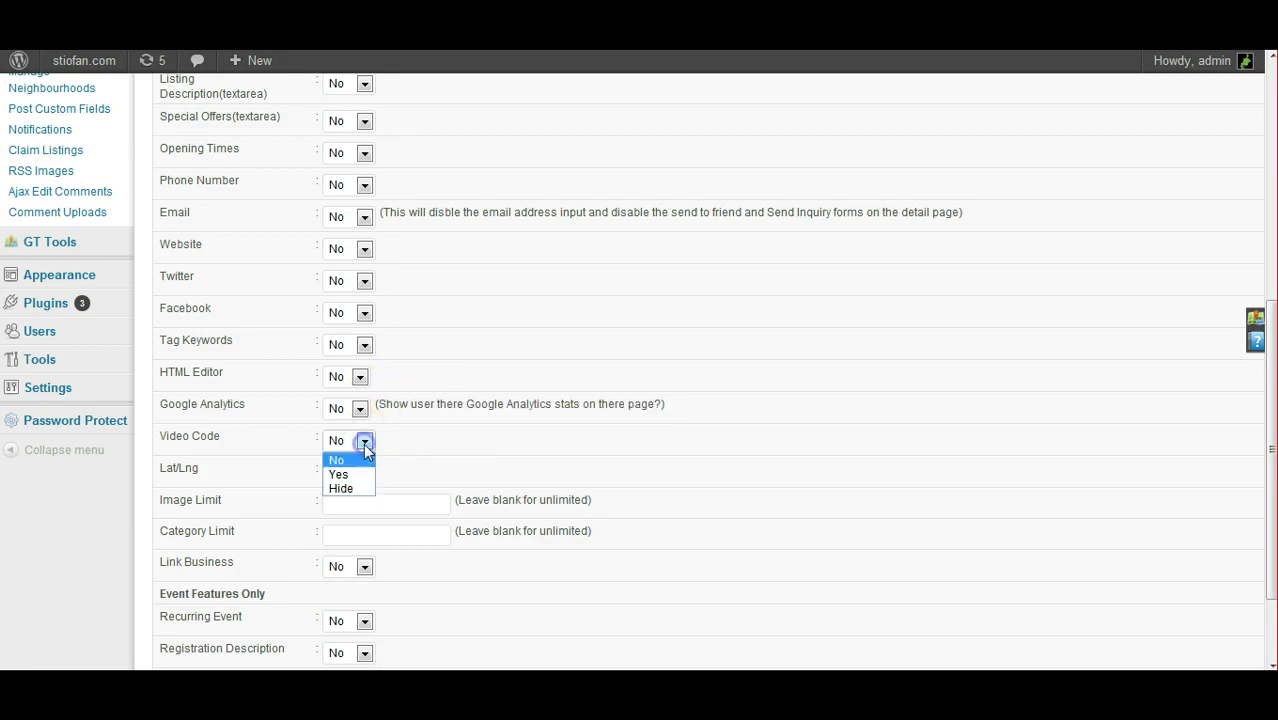
click(365, 450)
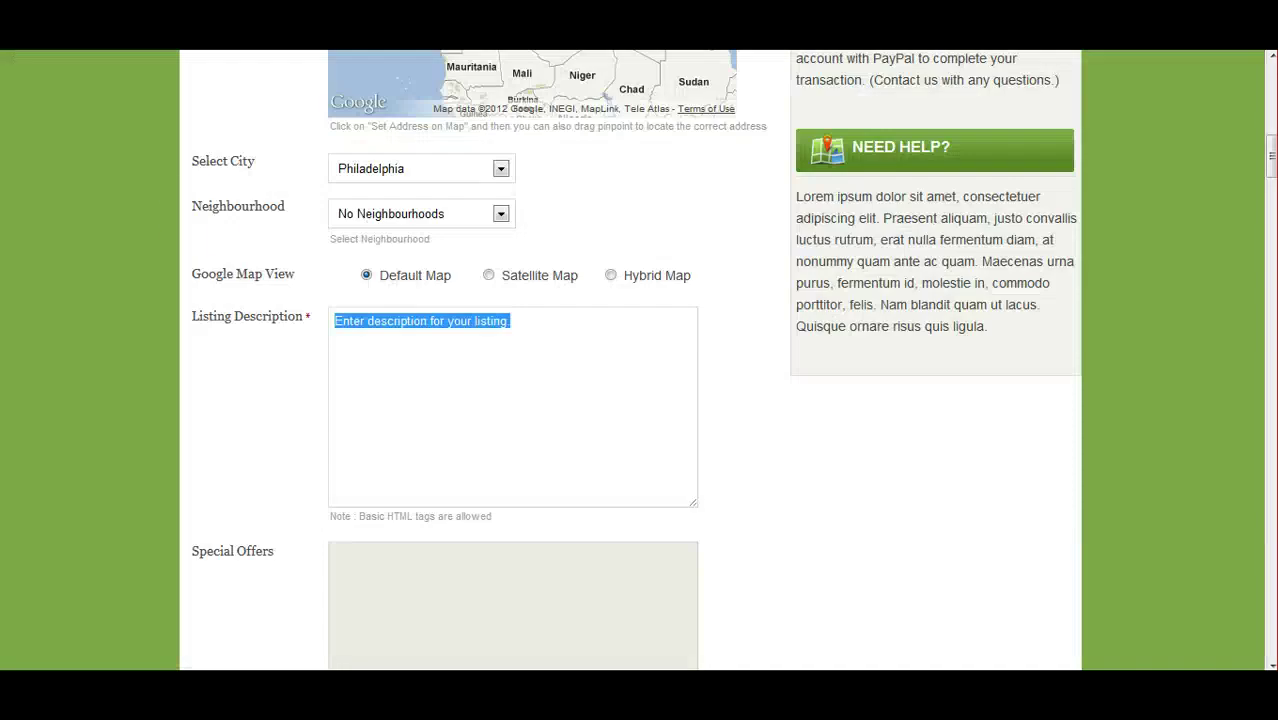
Step: Locate the Video code field on the site's Add Listing form and examine it
click(177, 277)
scroll(181, 285, down, 10)
scroll(181, 285, down, 10)
scroll(177, 283, up, 5)
click(442, 234)
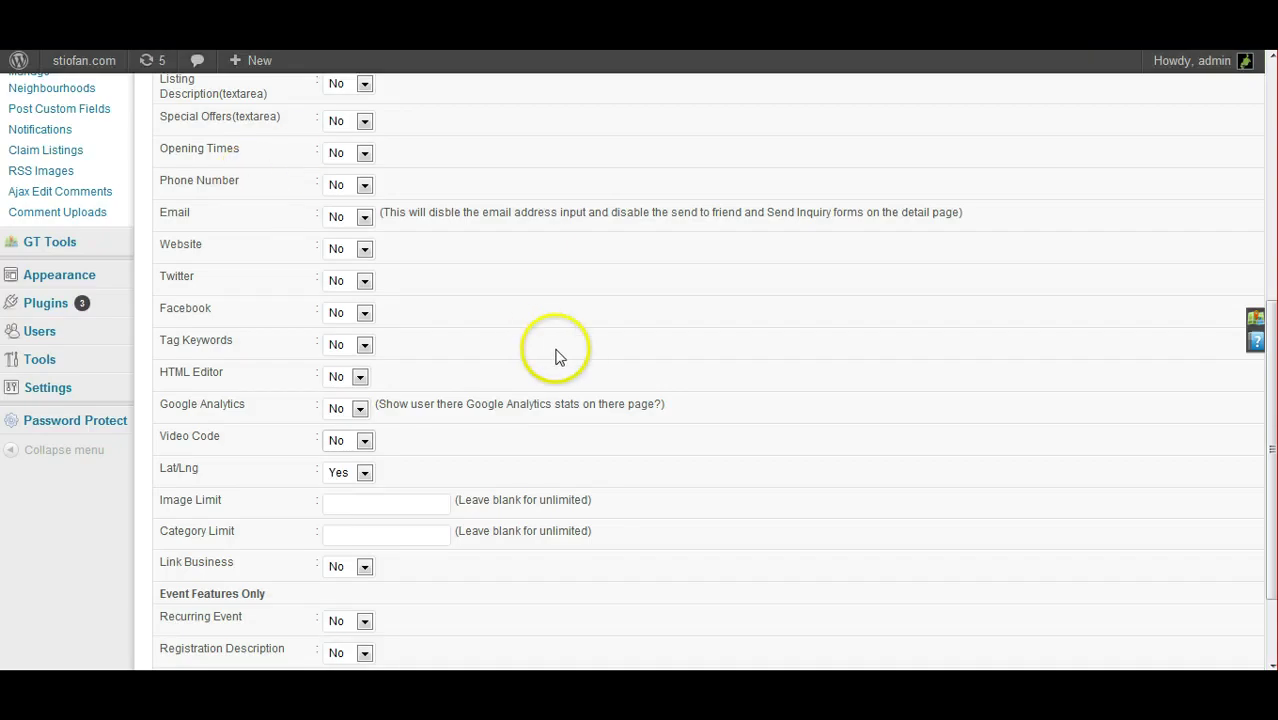
Step: Back in the Add Price form, review the Lat/Lng display options, leaving Yes selected
scroll(559, 354, down, 3)
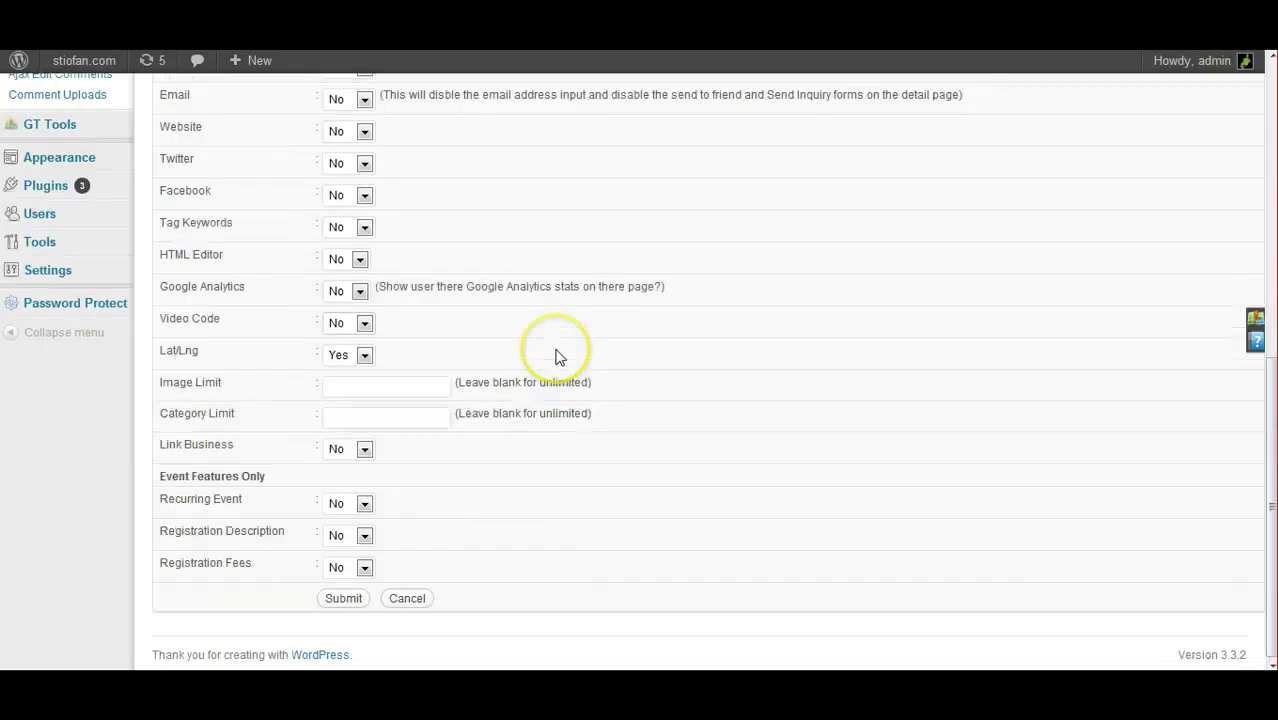
click(365, 358)
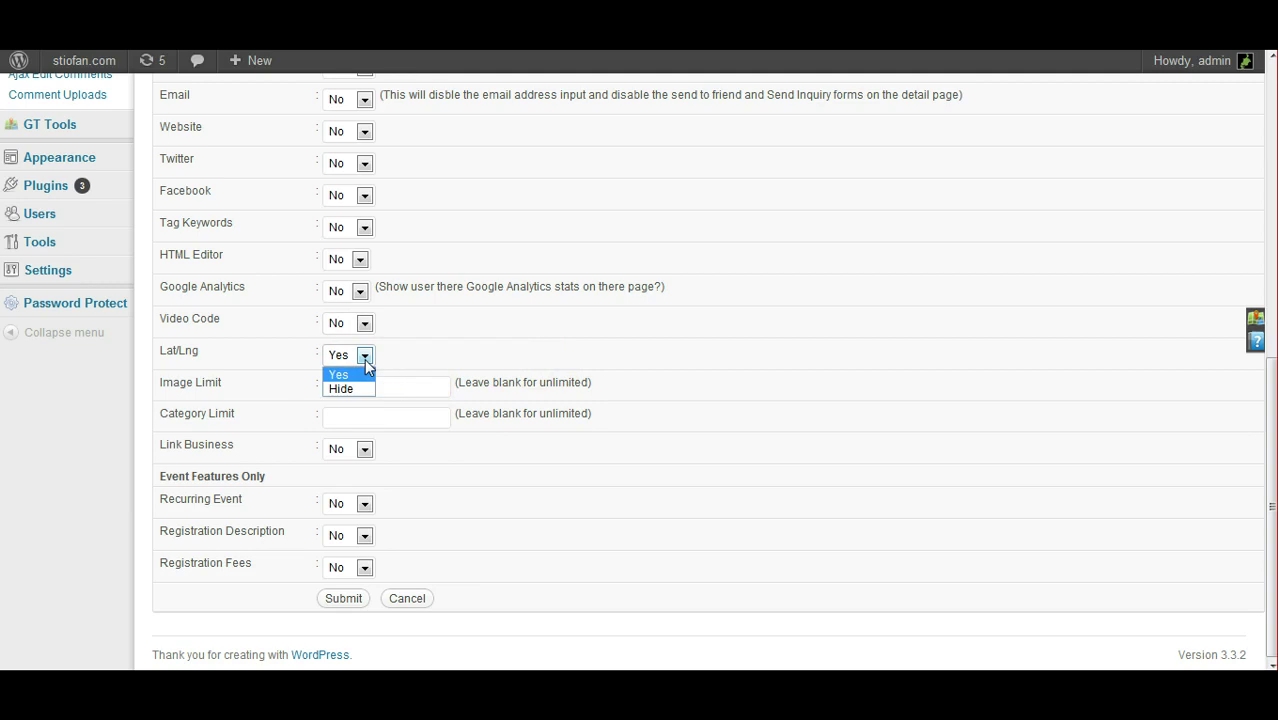
click(365, 358)
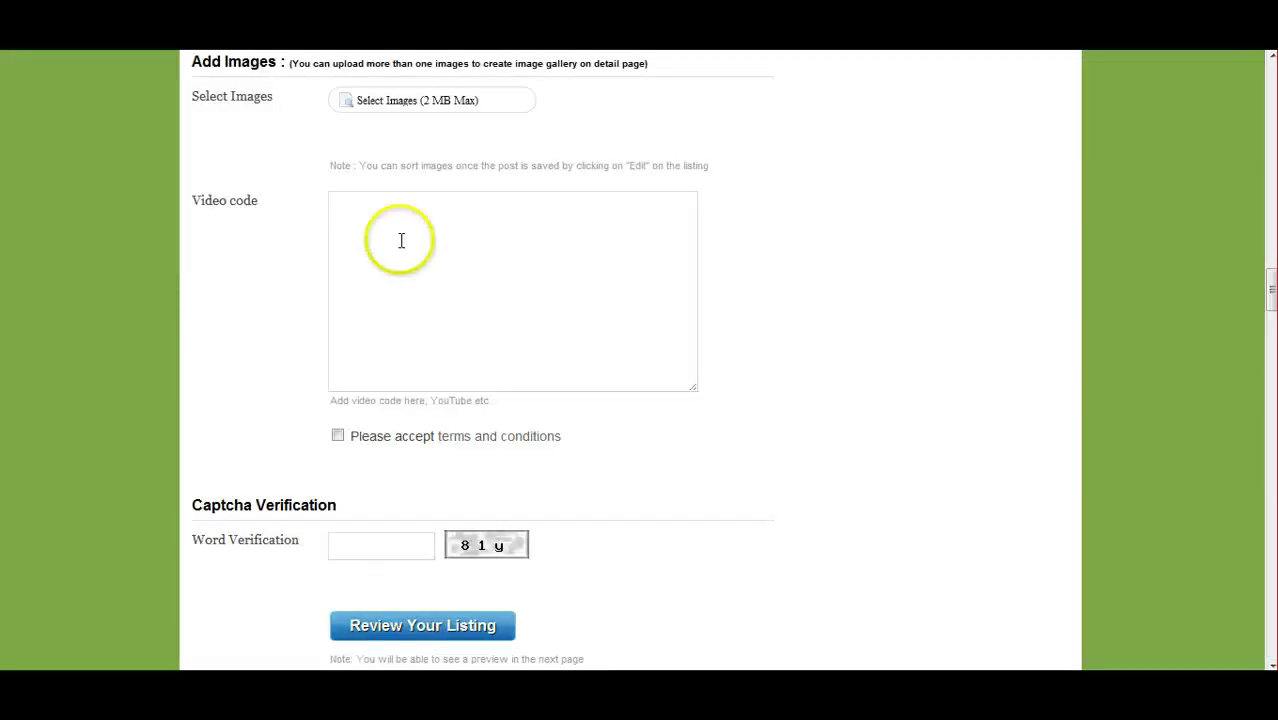
Step: Examine the address map and location fields on the site's Add Listing form in relation to the Lat/Lng feature
click(218, 332)
scroll(44, 314, up, 20)
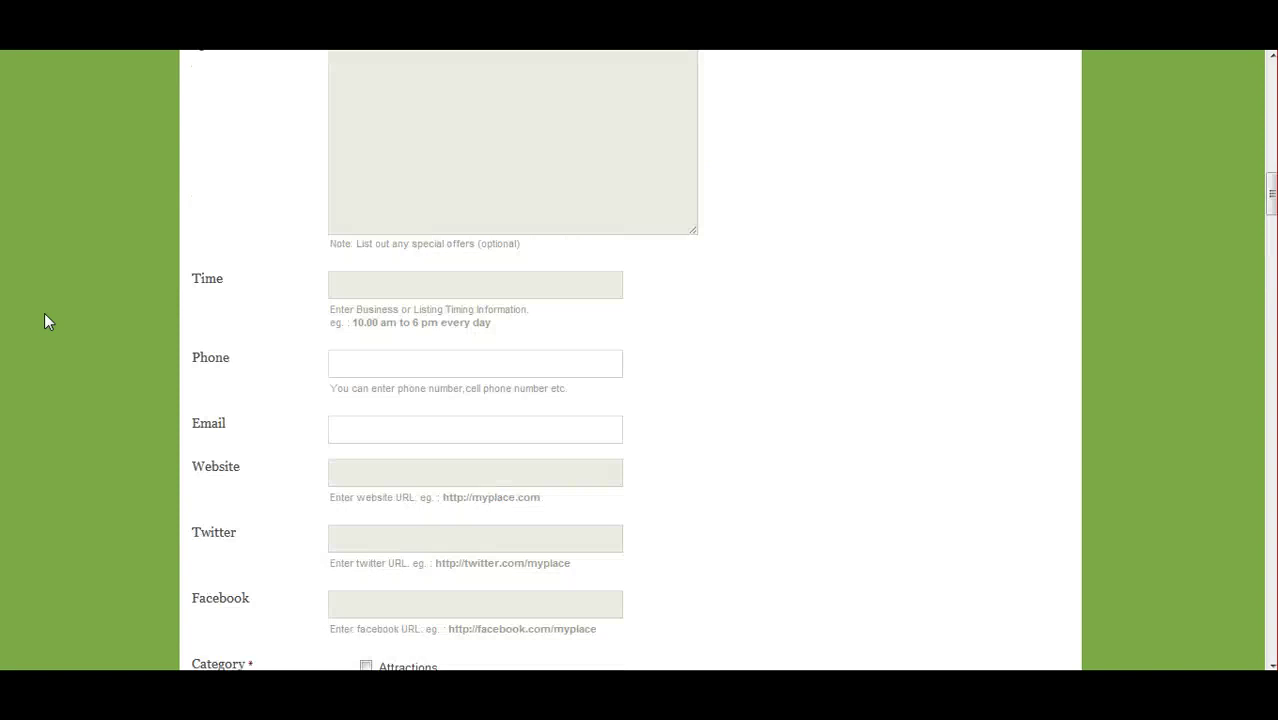
scroll(44, 314, down, 5)
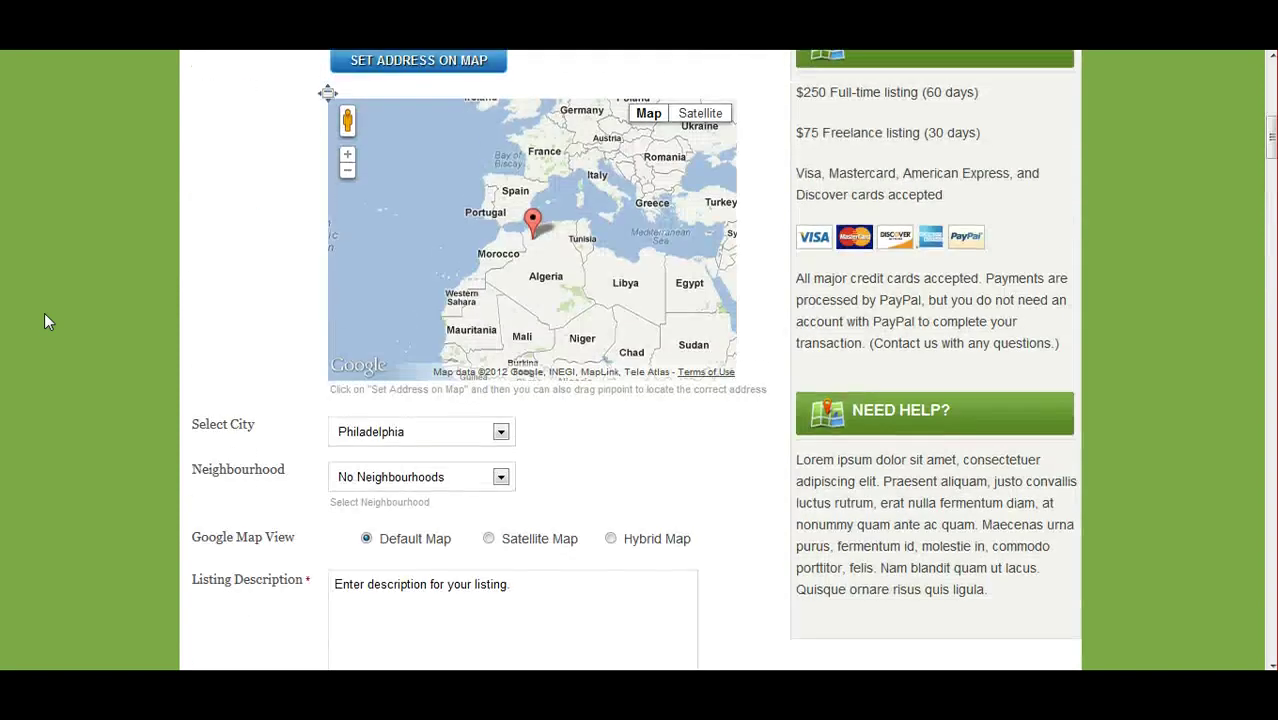
scroll(44, 314, up, 2)
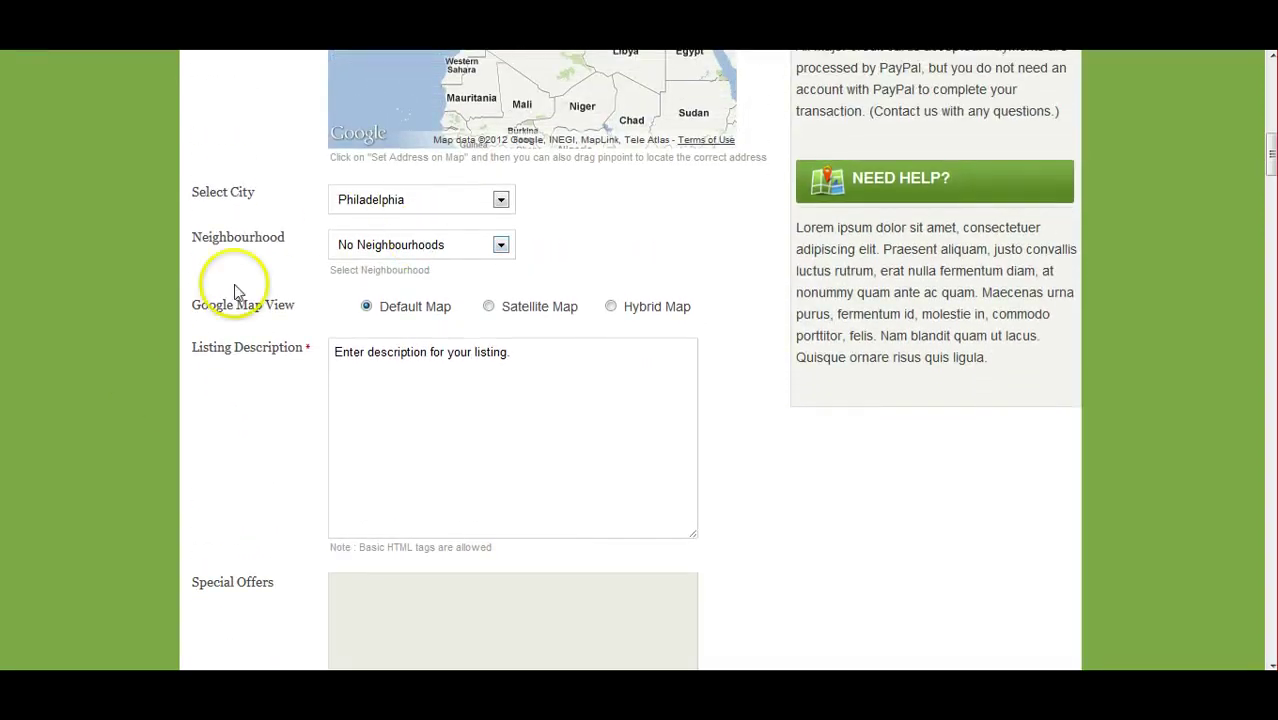
scroll(222, 220, up, 8)
scroll(222, 220, down, 3)
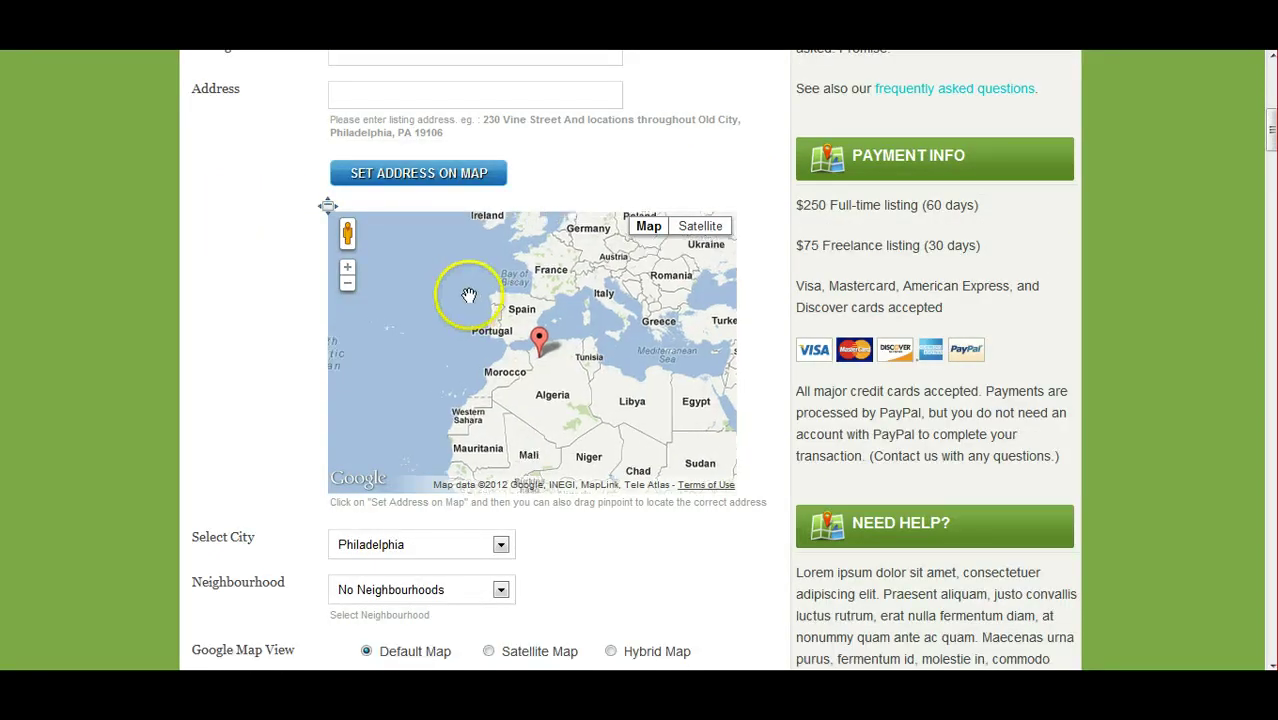
drag(456, 294, 480, 312)
scroll(220, 372, down, 5)
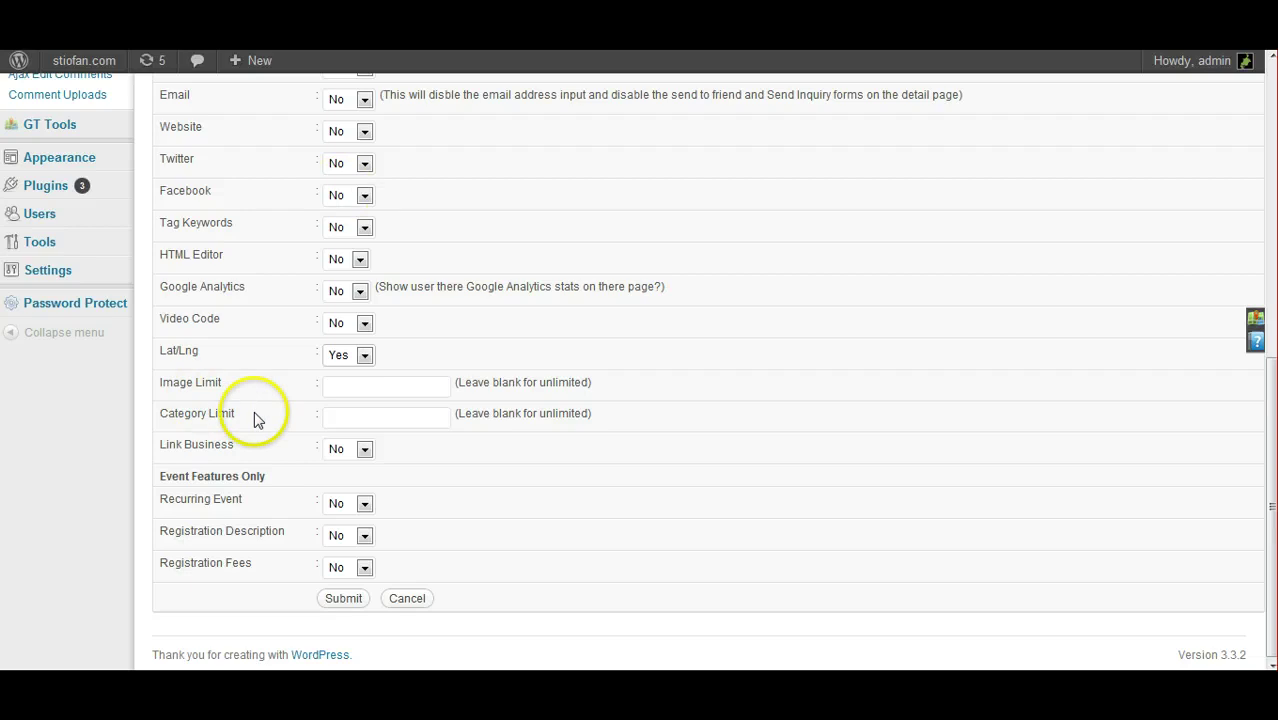
Step: Try an image limit of 10 and a category limit in the Add Price form, leaving both fields blank for unlimited
click(379, 382)
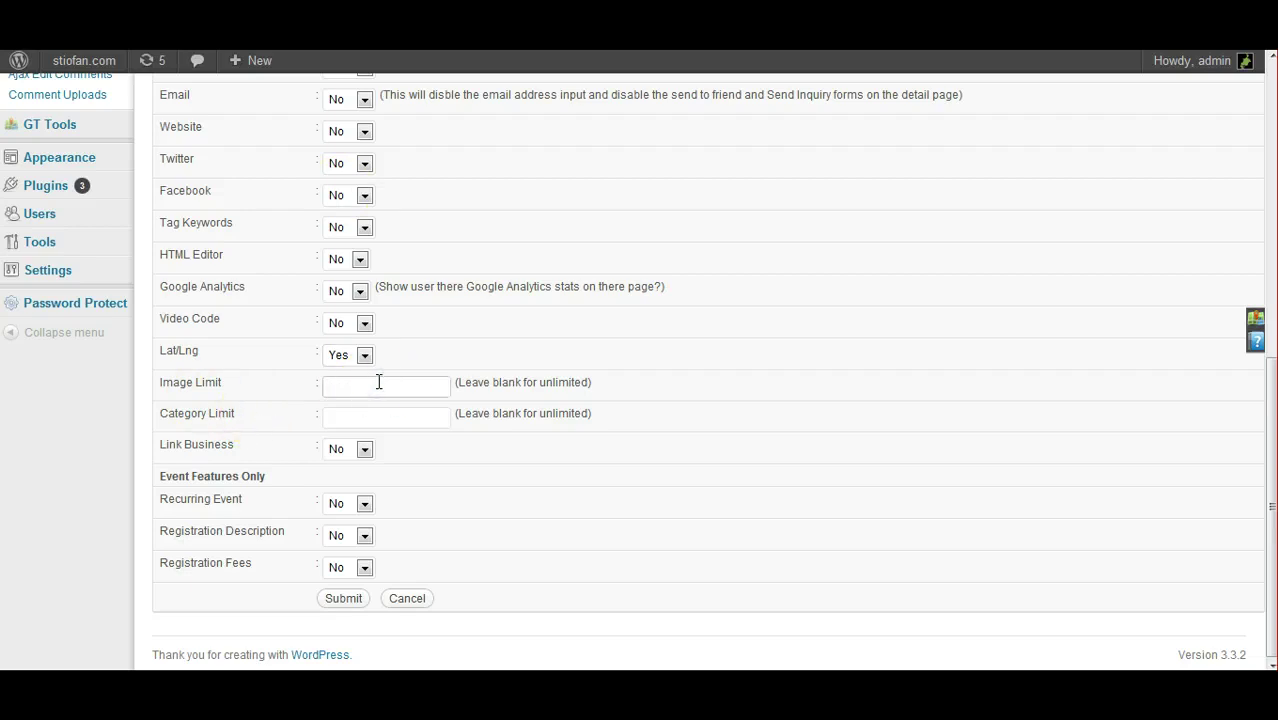
click(392, 384)
click(385, 414)
click(363, 386)
text(10)
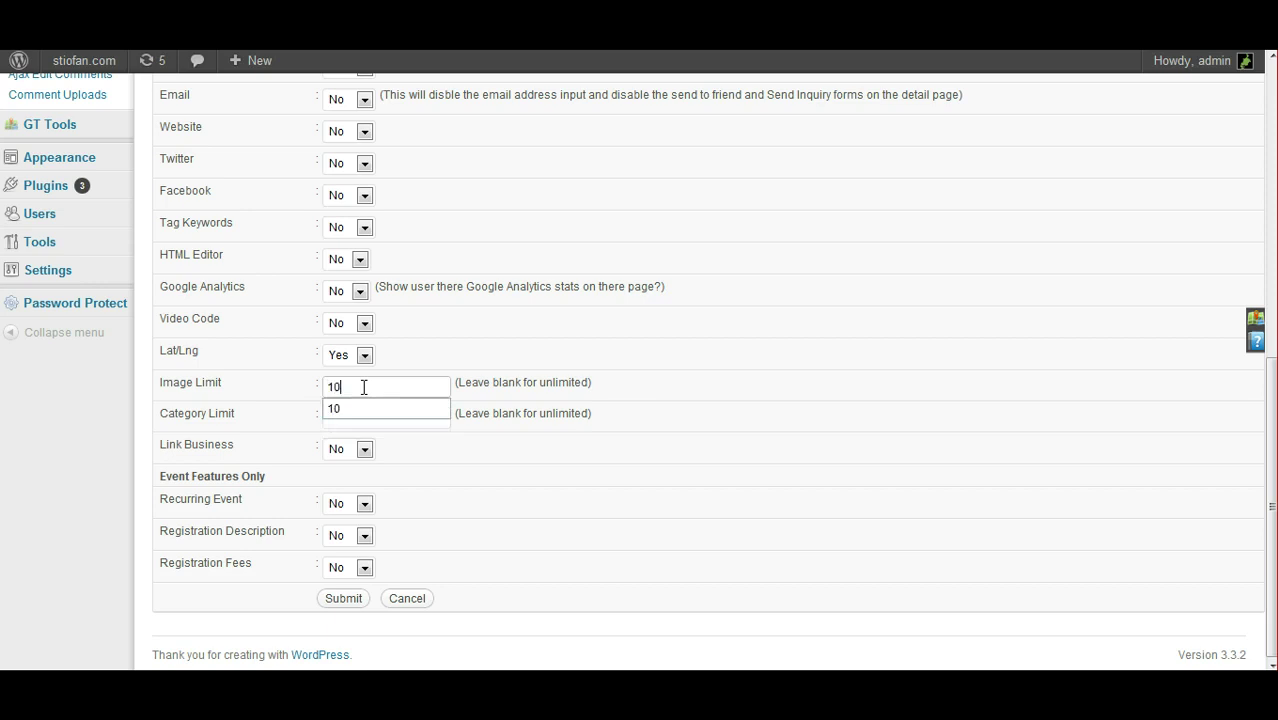
key(BackSpace)
key(BackSpace)
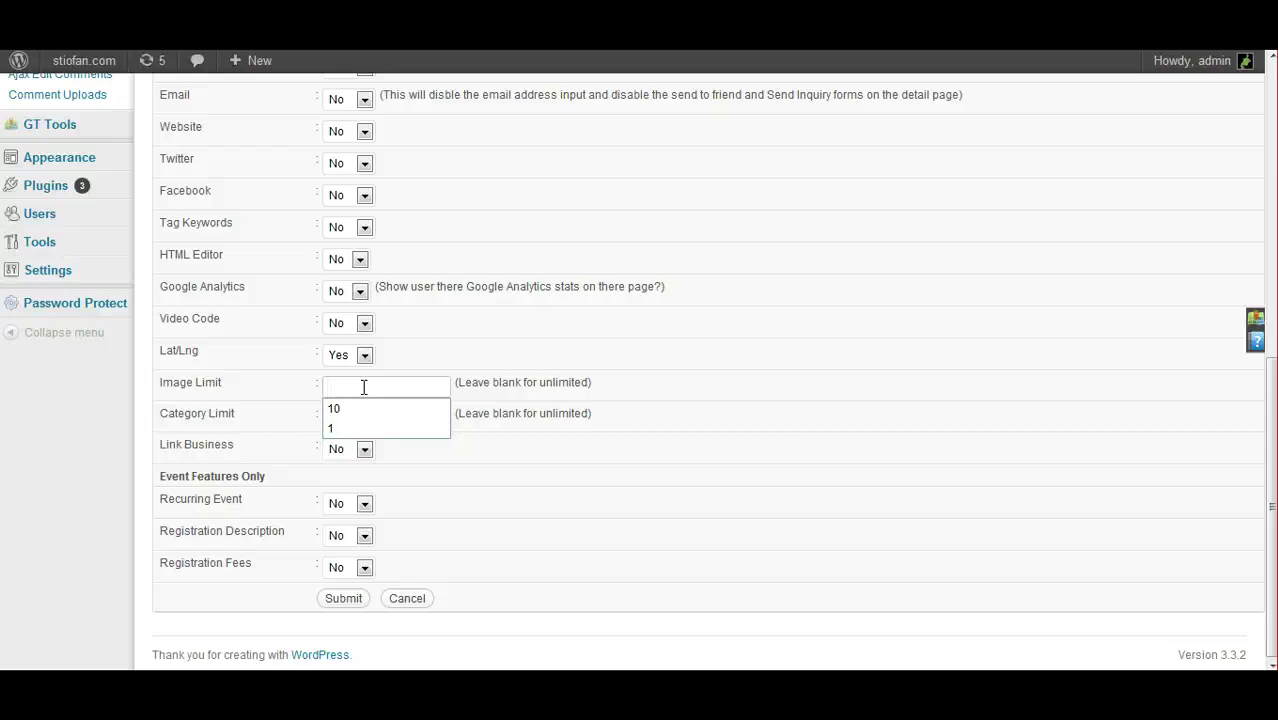
click(470, 342)
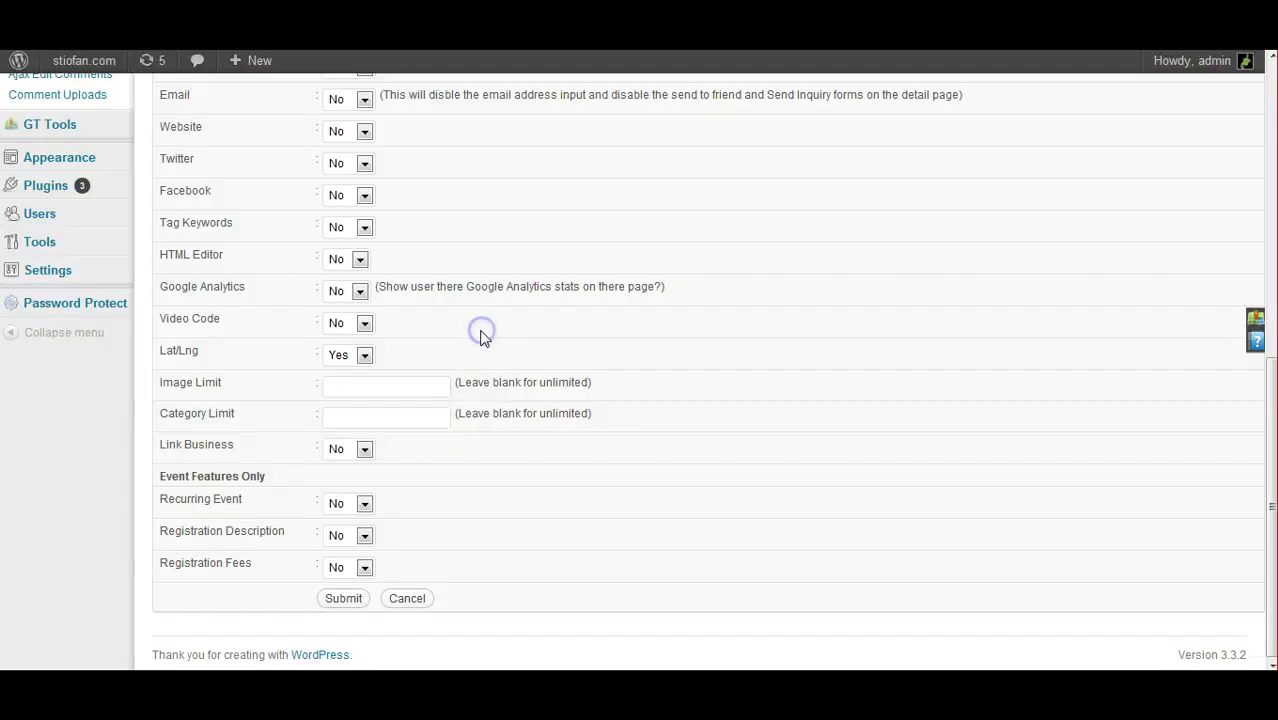
click(379, 418)
text(2)
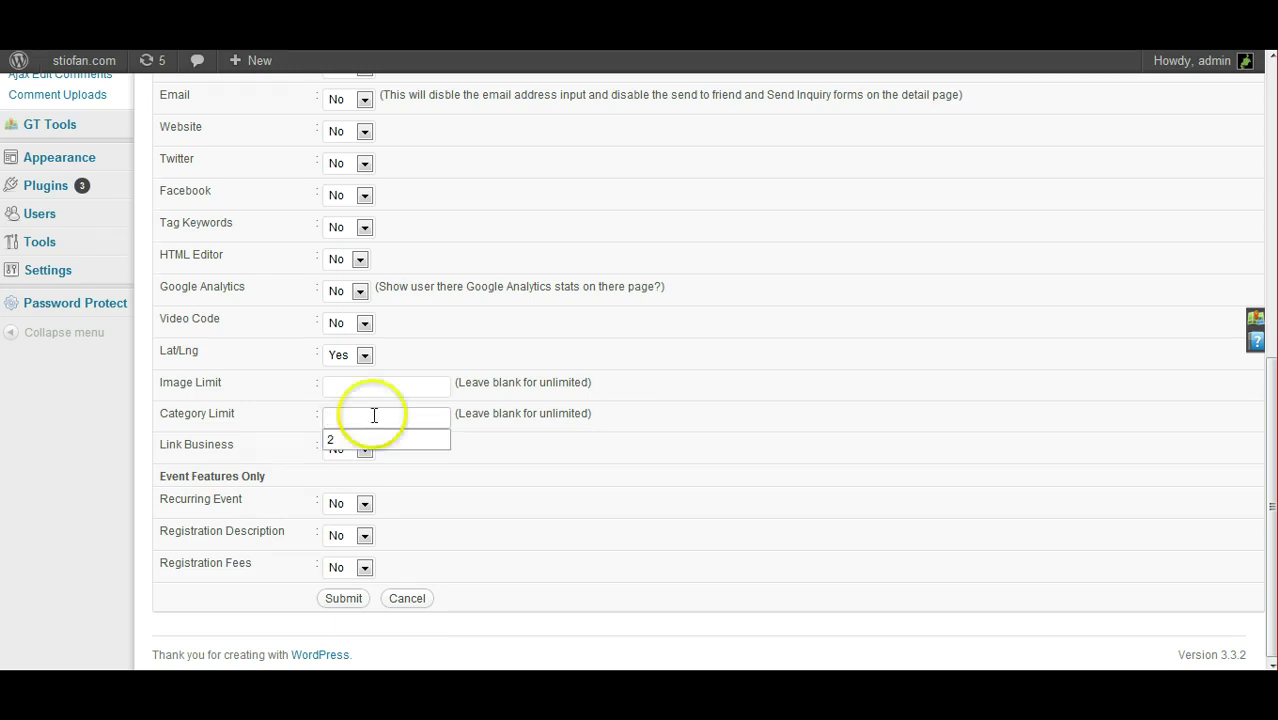
click(485, 440)
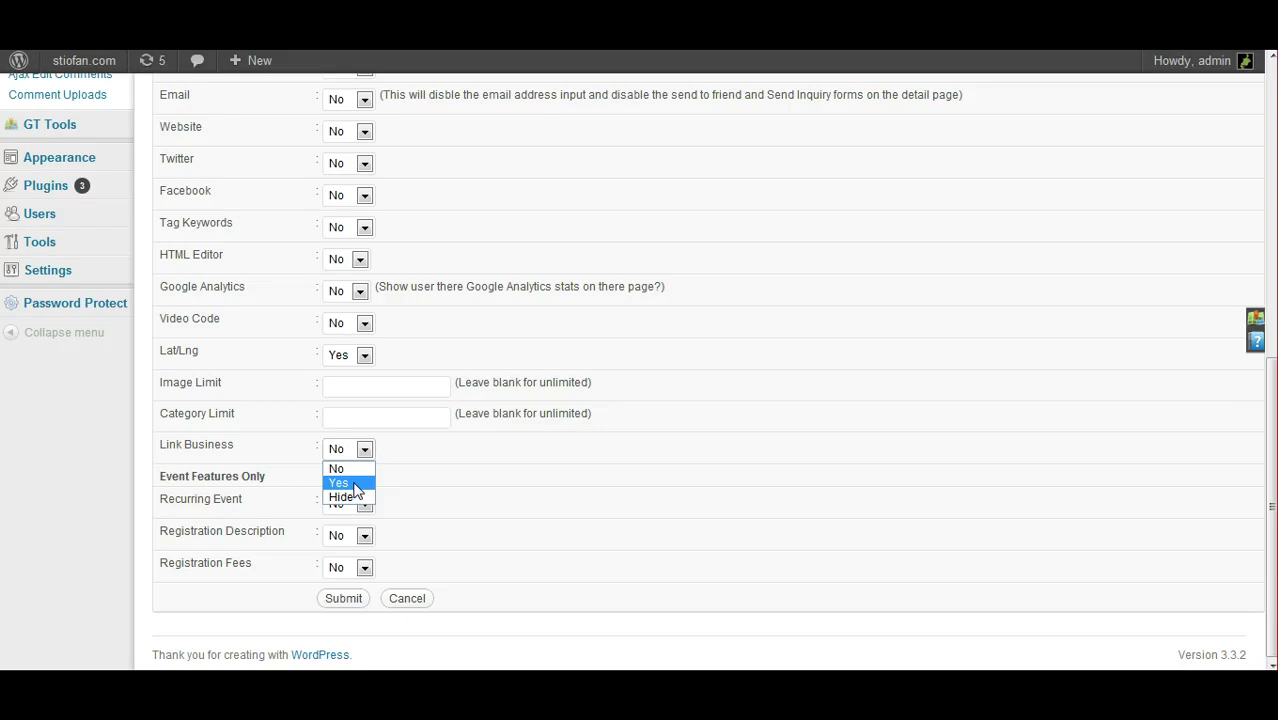
Step: Set the Link Business feature to Hide in the Add Price form
mouse_move(359, 490)
mouse_down()
mouse_move(357, 456)
mouse_move(357, 484)
mouse_up()
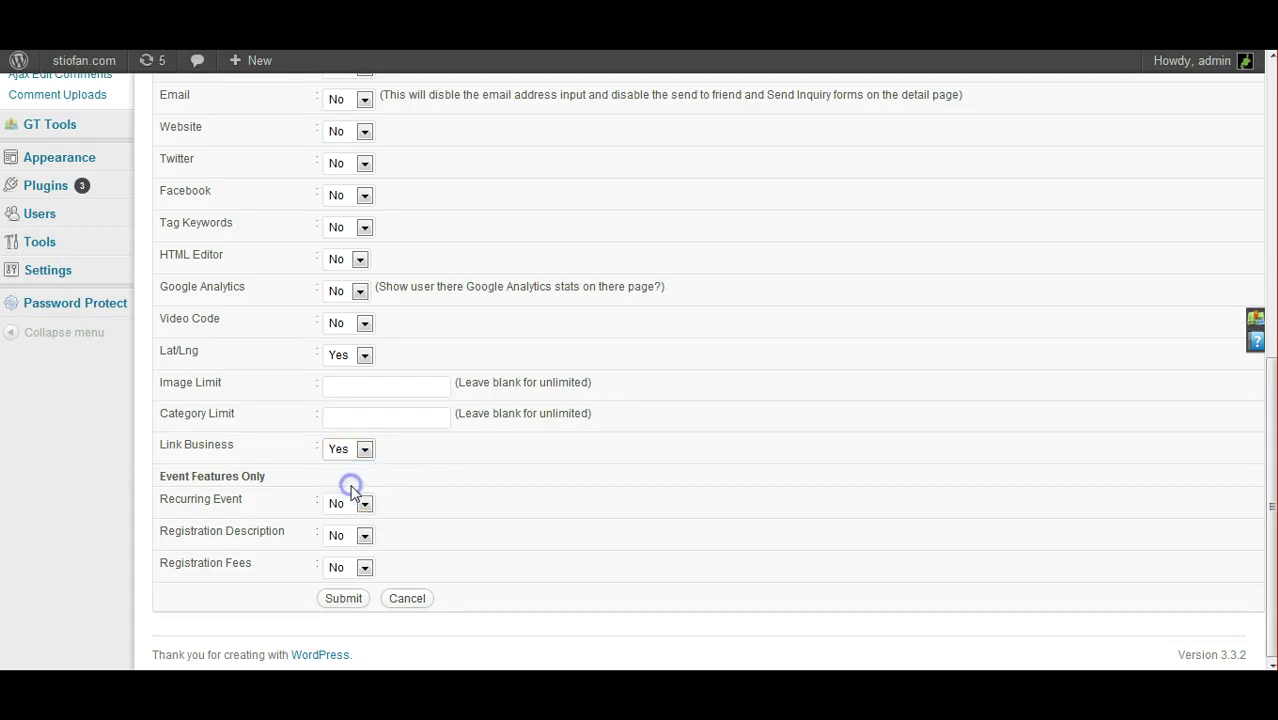
click(350, 449)
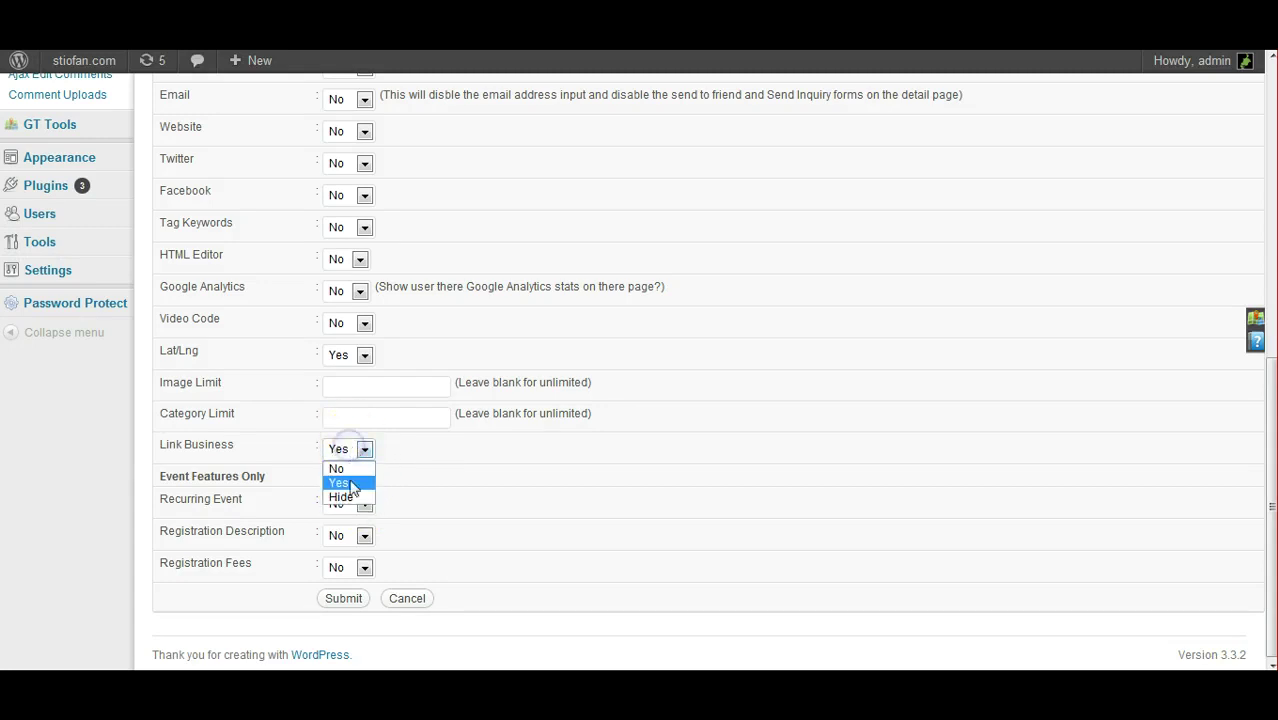
click(352, 498)
drag(247, 466, 160, 444)
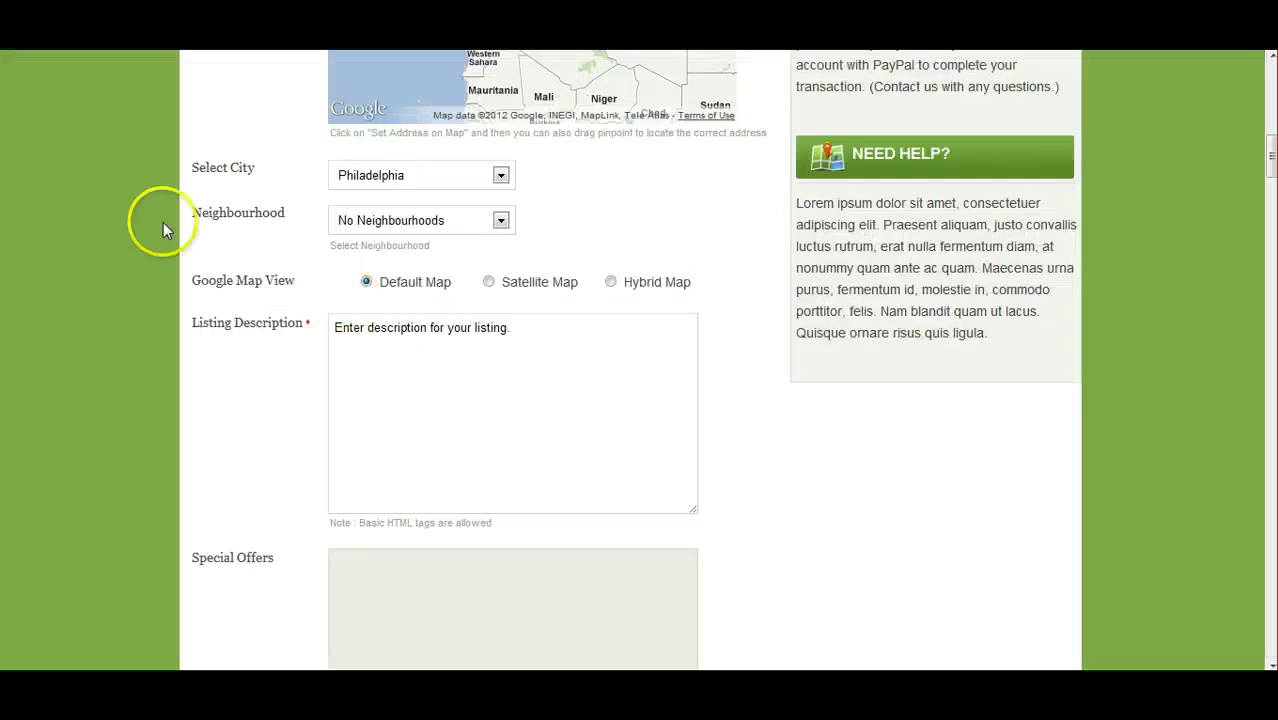
Step: Open the site's Add Event form with the Free package and locate the Link Business field
scroll(163, 222, up, 10)
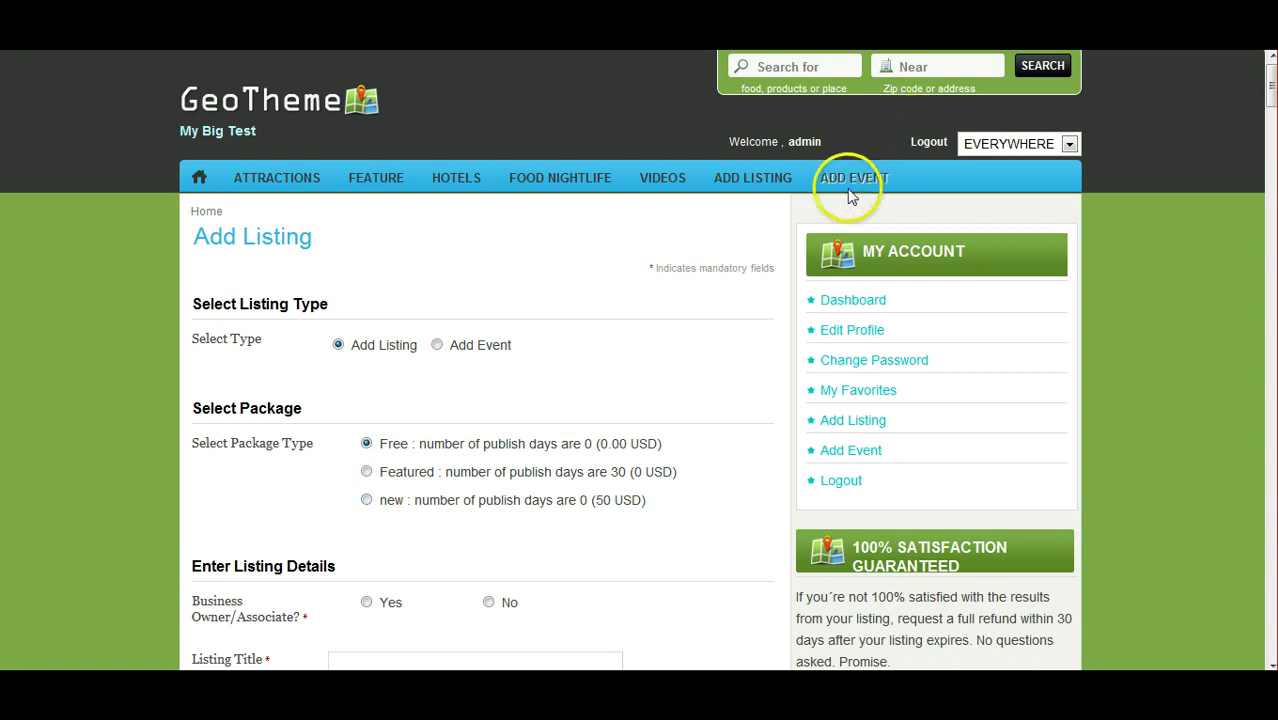
click(845, 185)
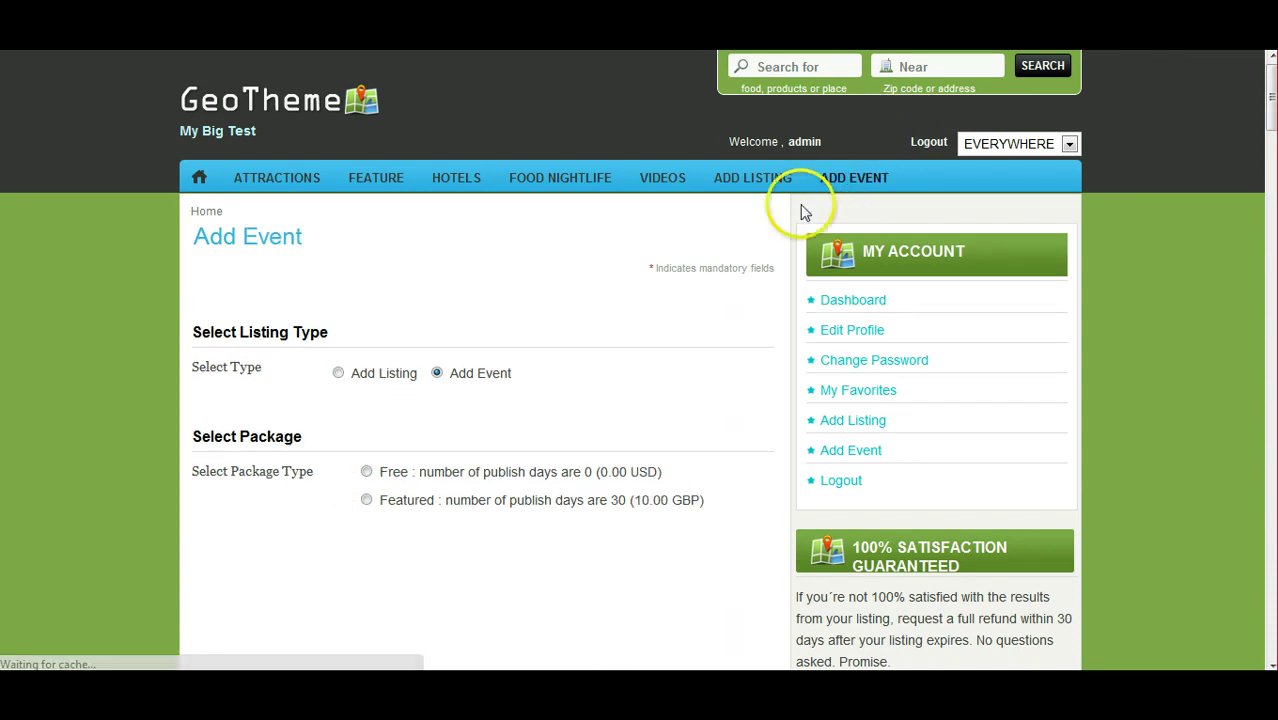
click(367, 472)
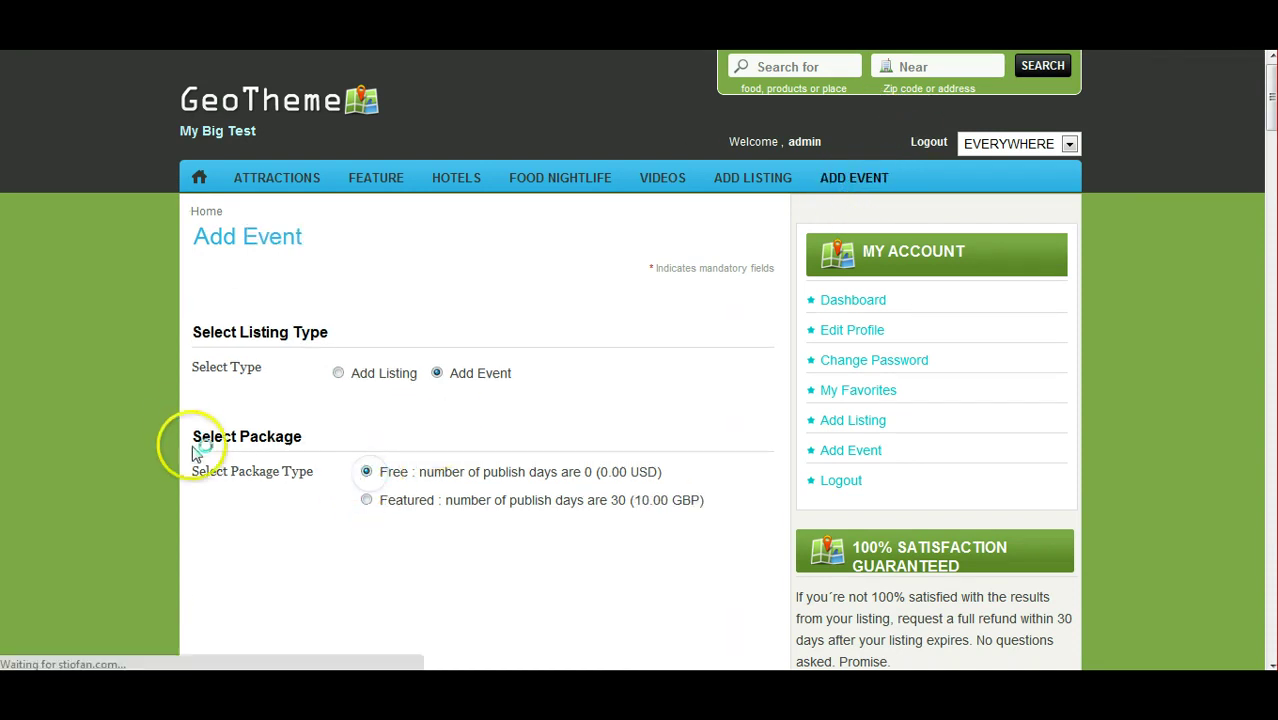
scroll(185, 425, down, 2)
scroll(185, 425, down, 2)
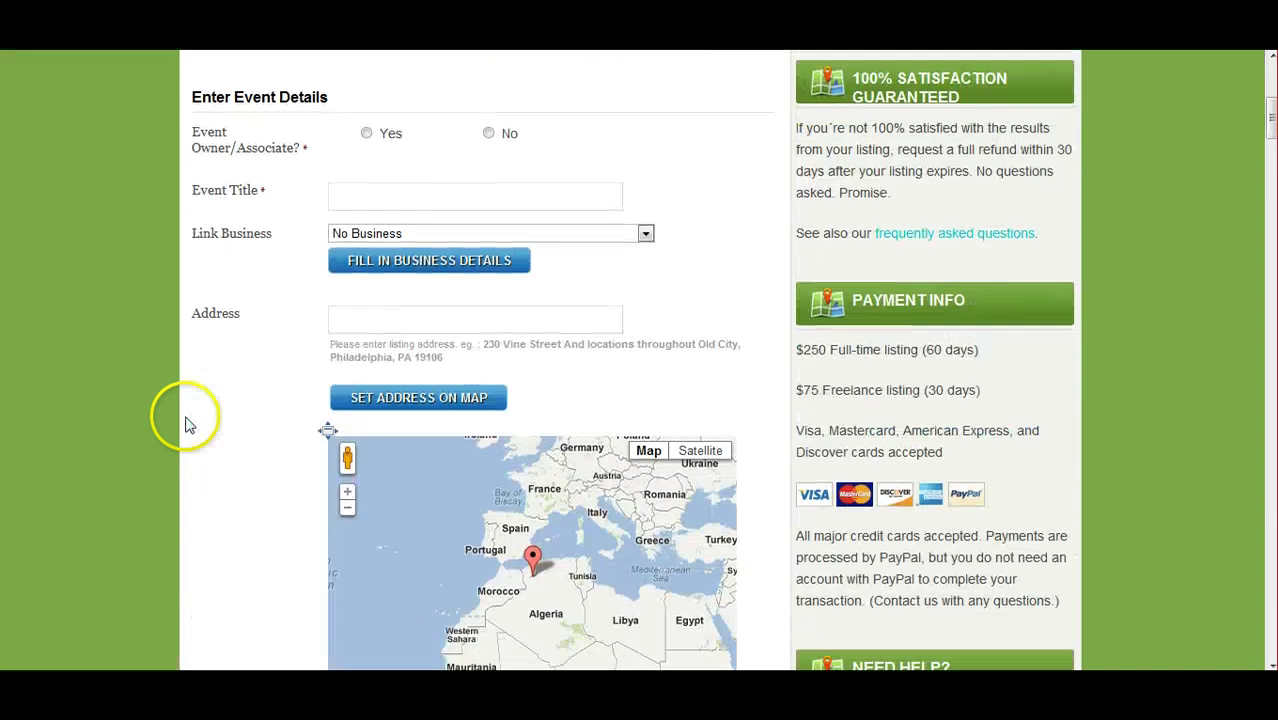
Step: Link the event to the Alexander Inn business and fill in the event form with its business details
click(431, 245)
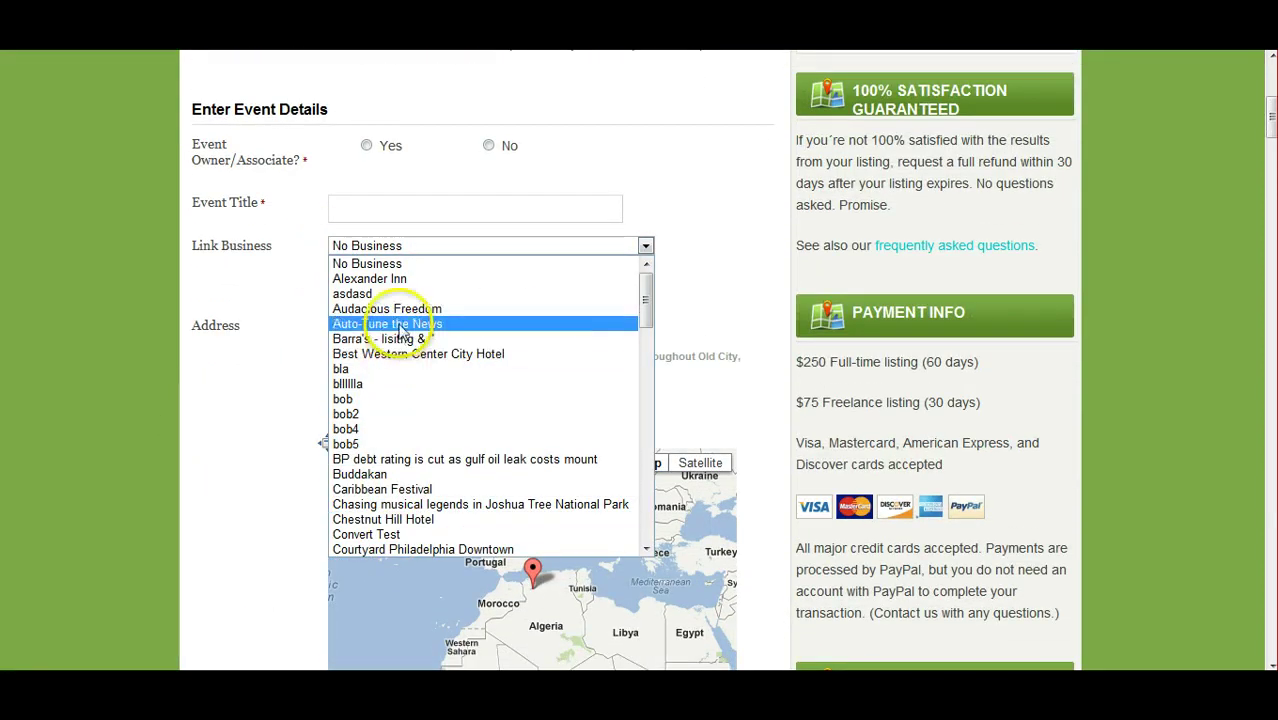
click(377, 279)
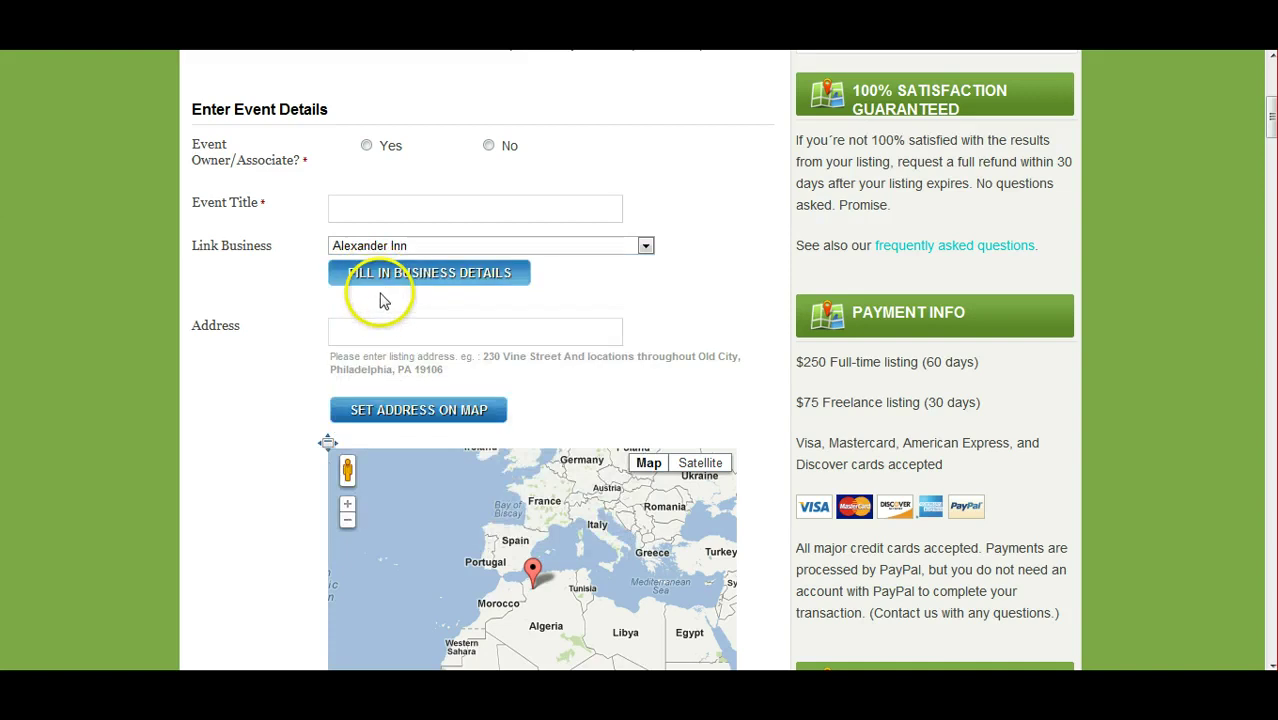
click(377, 278)
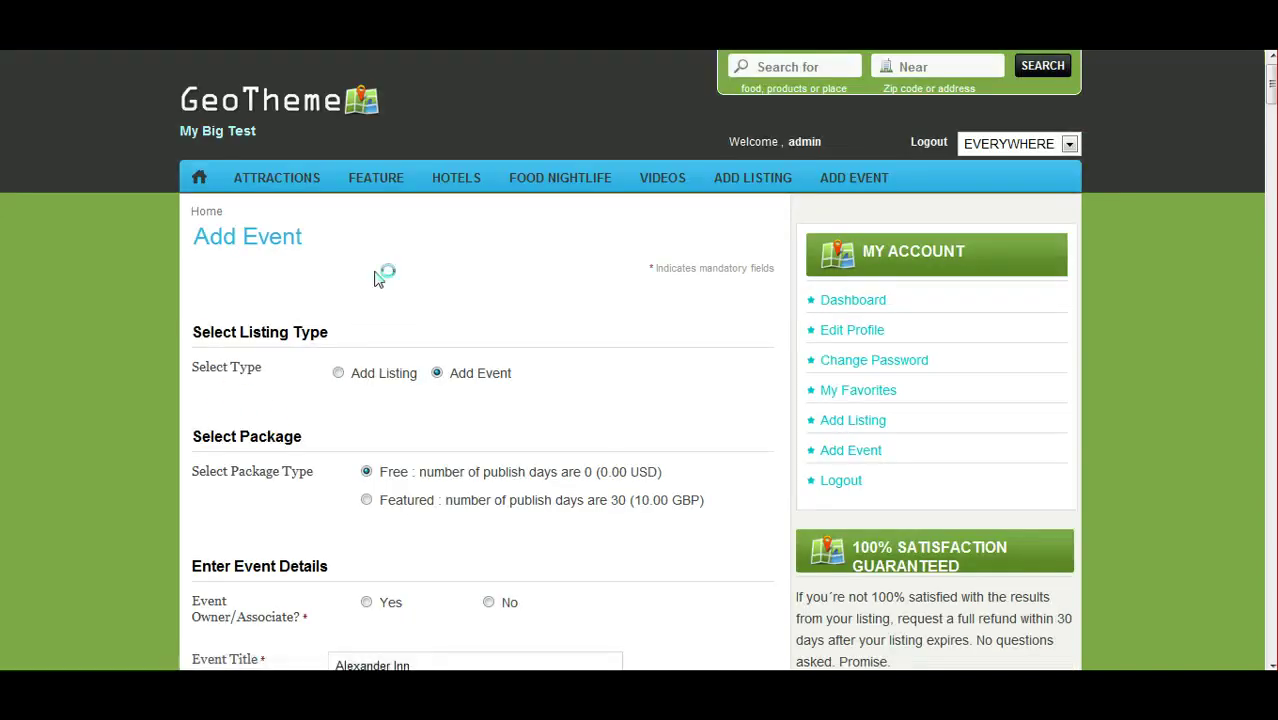
scroll(250, 418, down, 7)
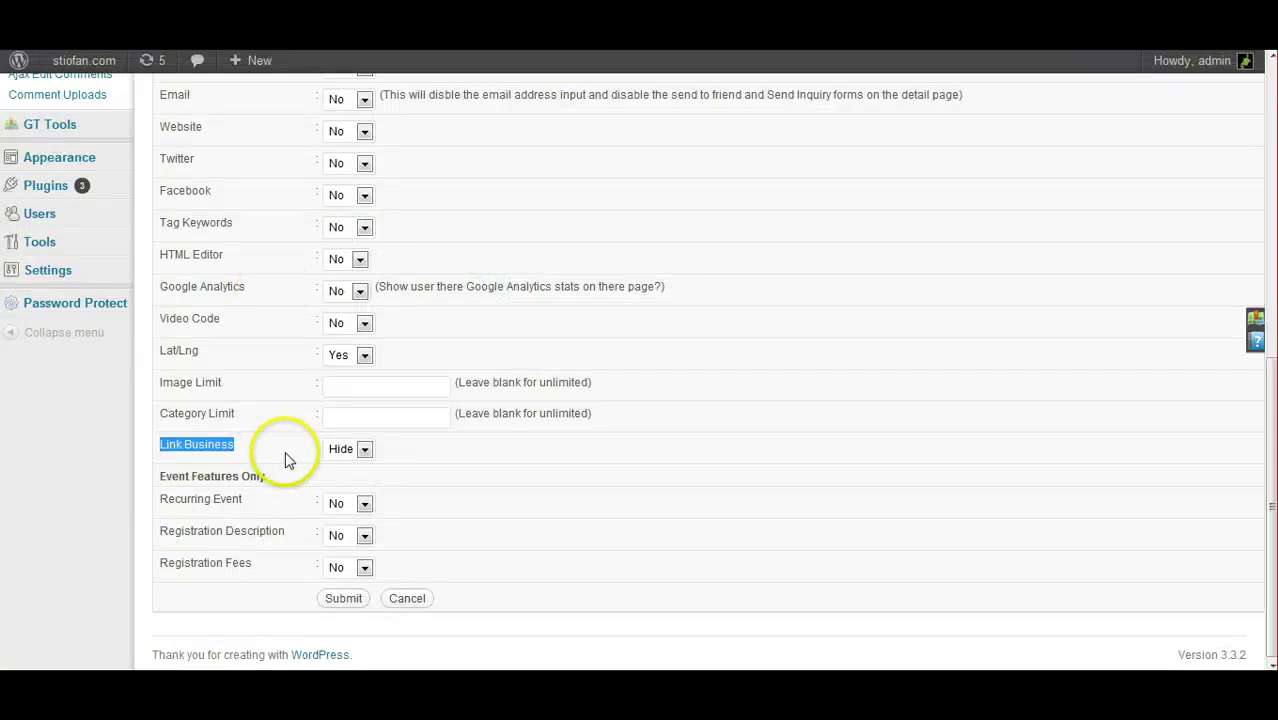
Step: Back in the Add Price form, review the Recurring Event, Registration Description and Registration Fees options, leaving all set to No
click(363, 505)
drag(285, 477, 170, 477)
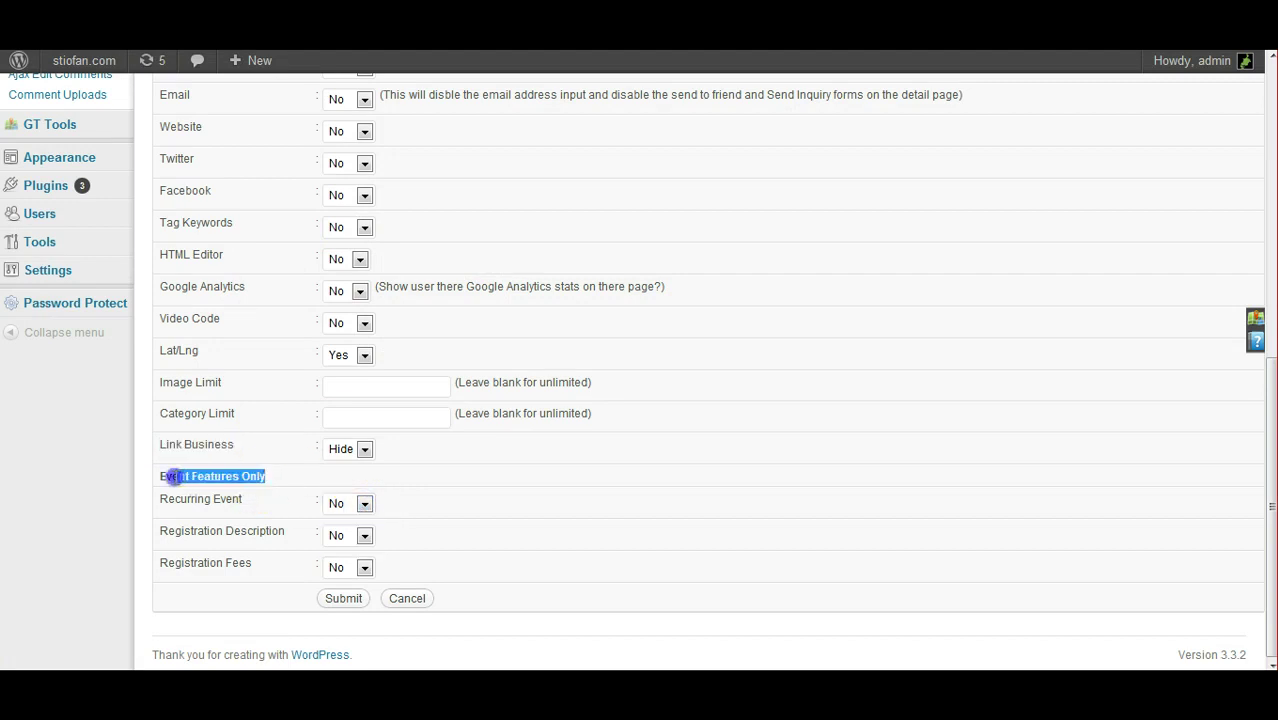
click(362, 508)
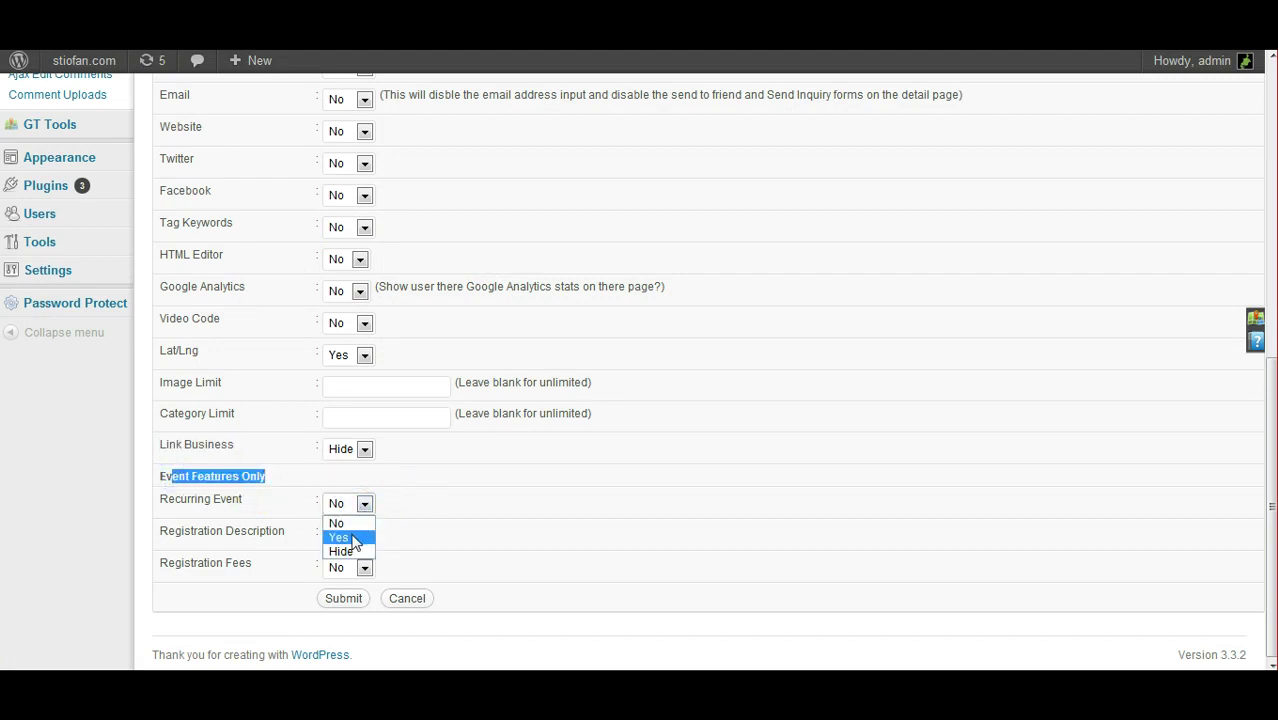
click(420, 497)
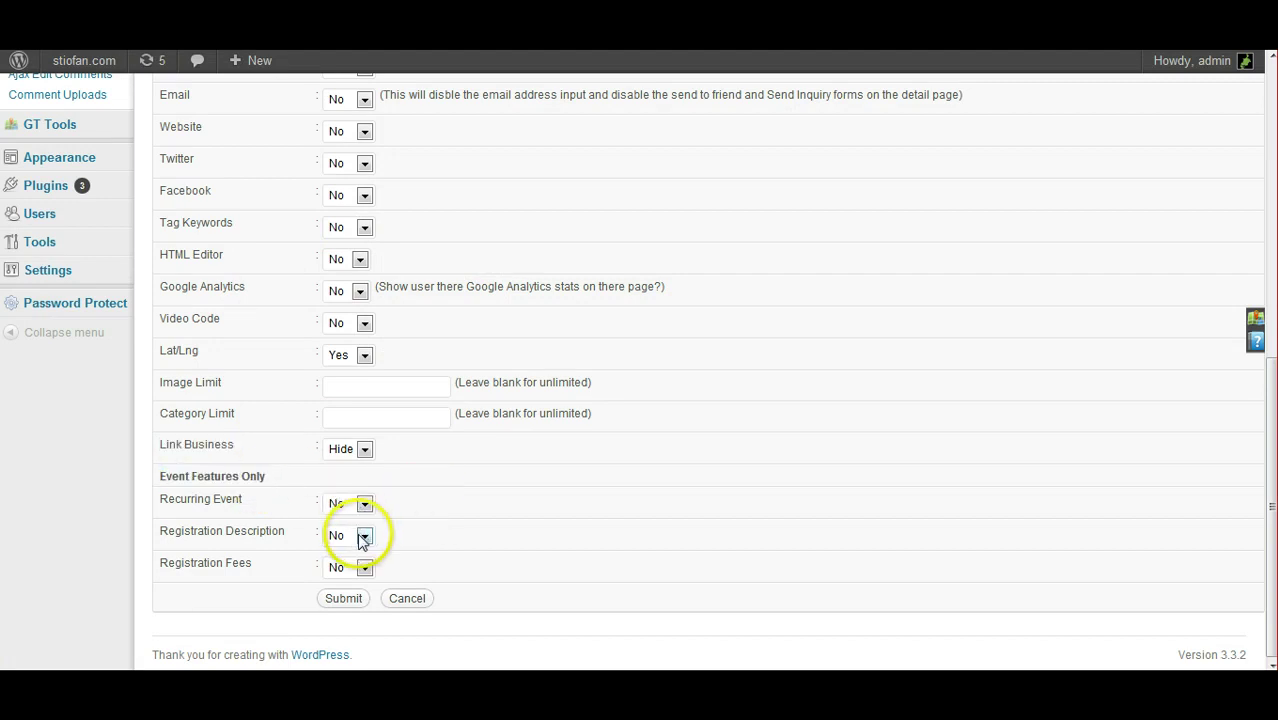
click(363, 536)
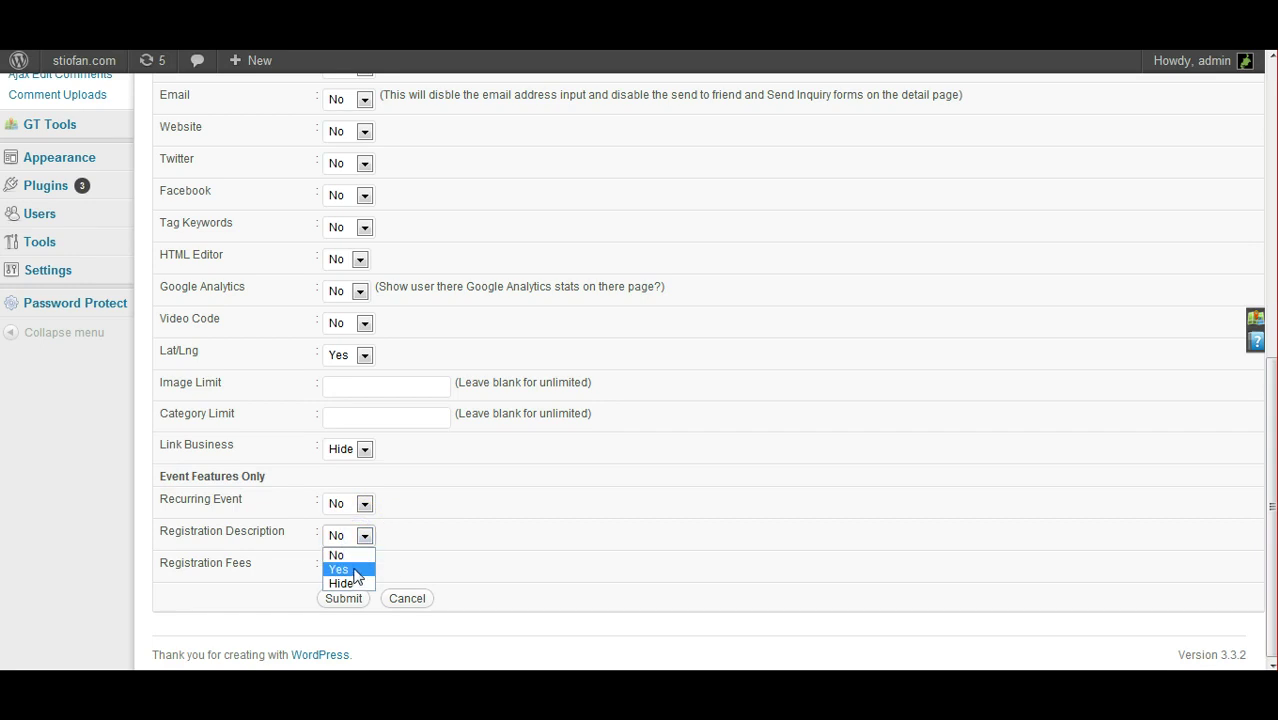
click(418, 532)
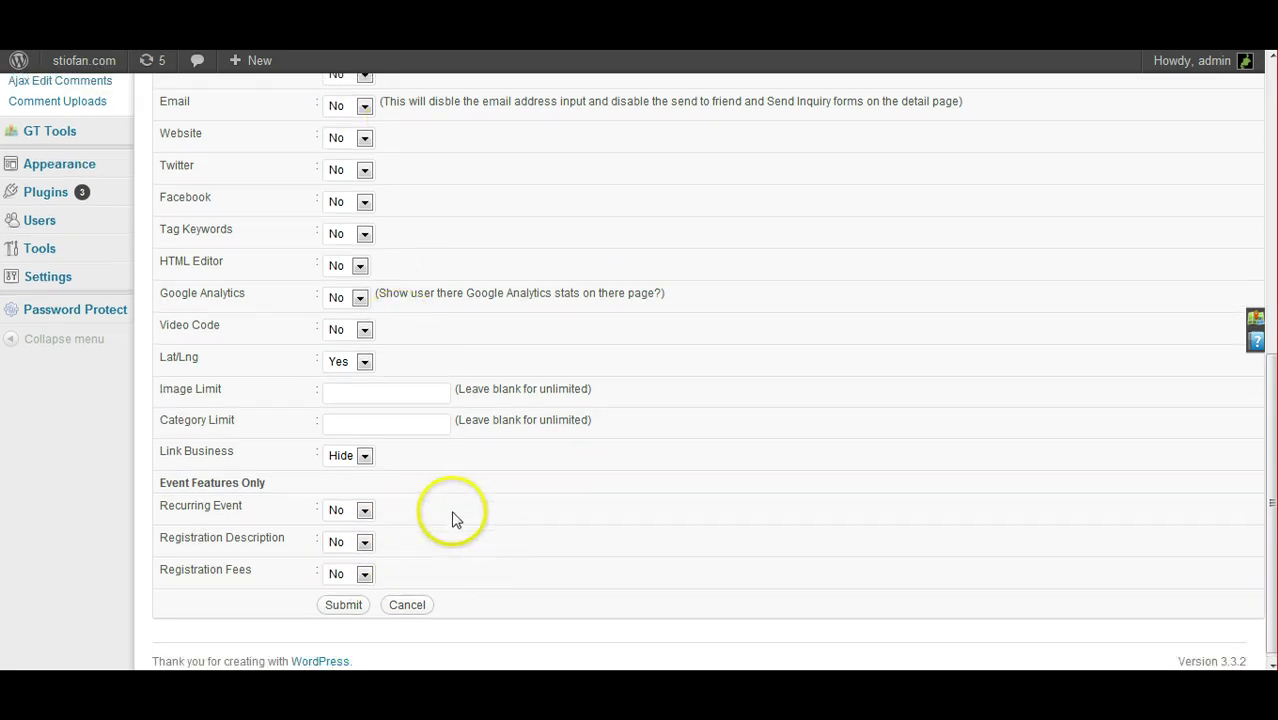
click(362, 578)
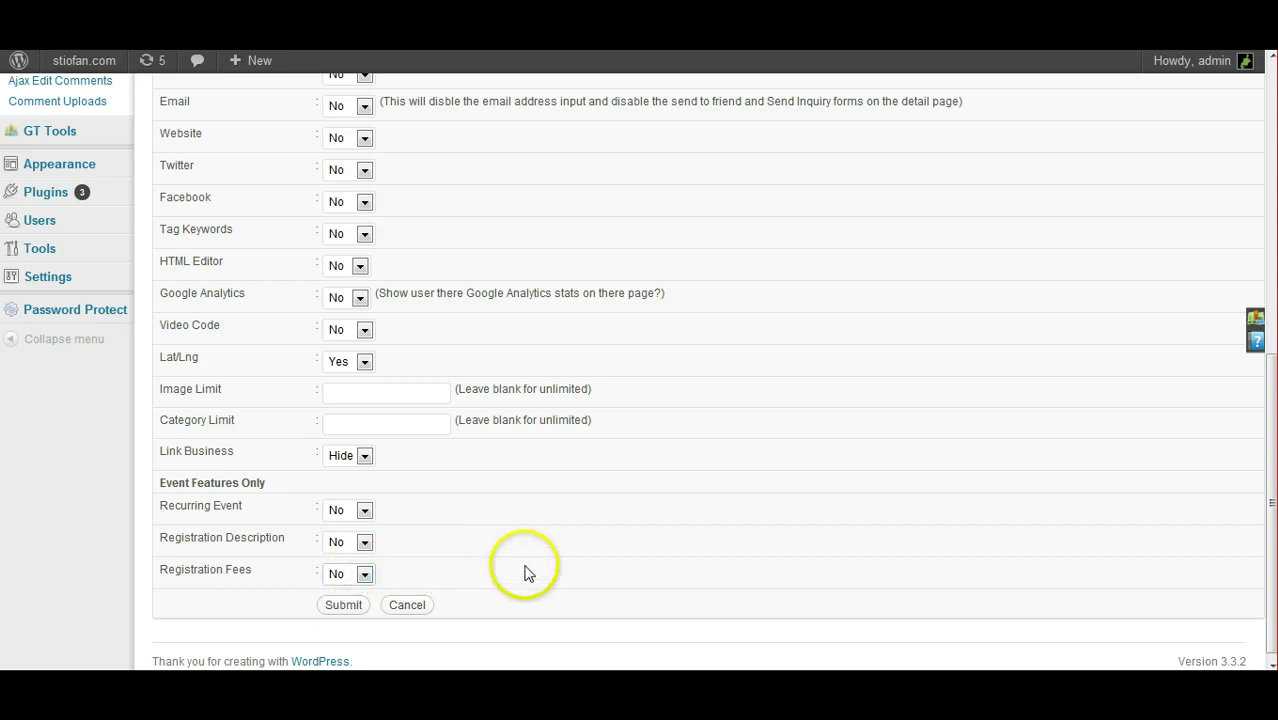
Step: Set the Listing Description feature to Yes and submit the new price package
scroll(528, 572, up, 4)
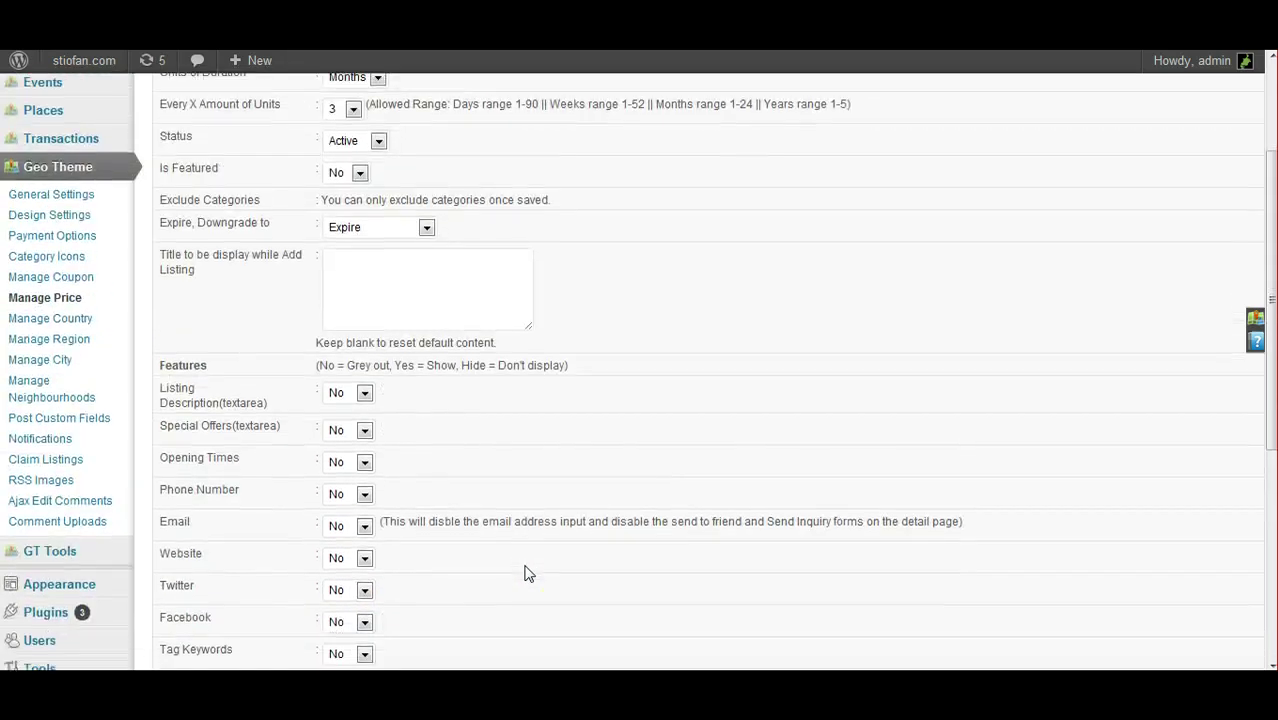
scroll(528, 572, down, 3)
scroll(528, 572, up, 3)
click(345, 423)
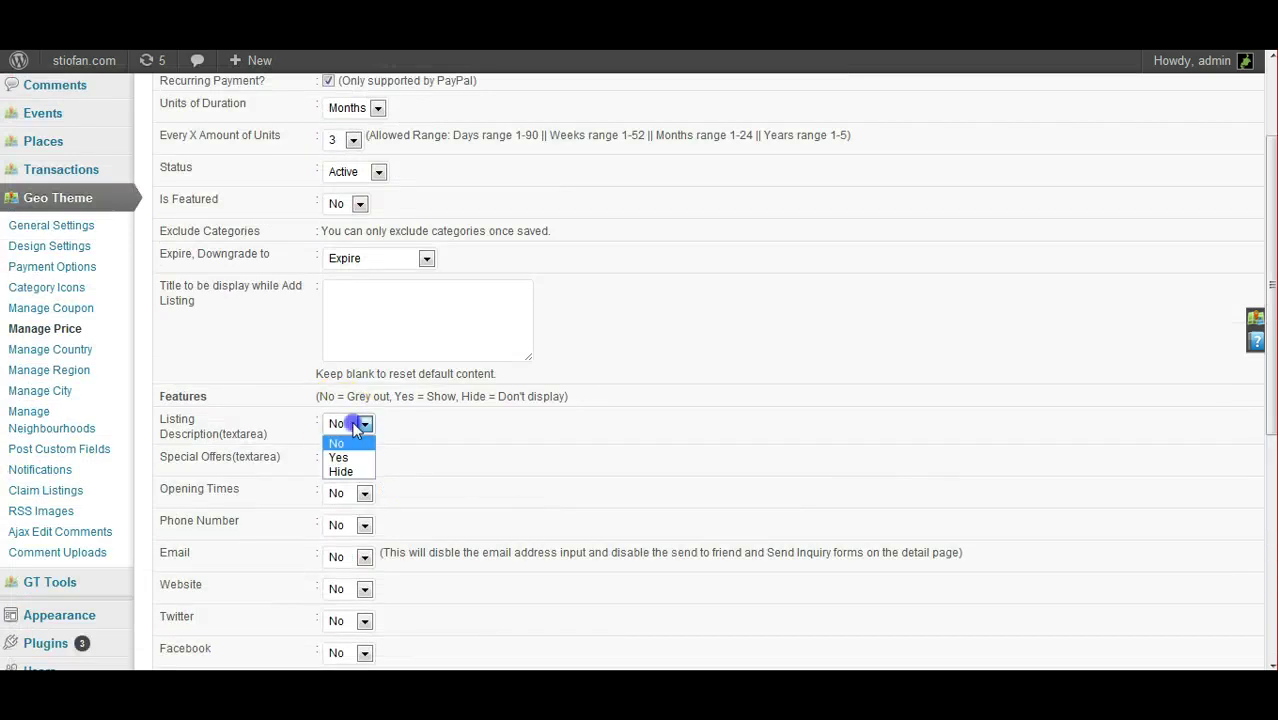
click(355, 460)
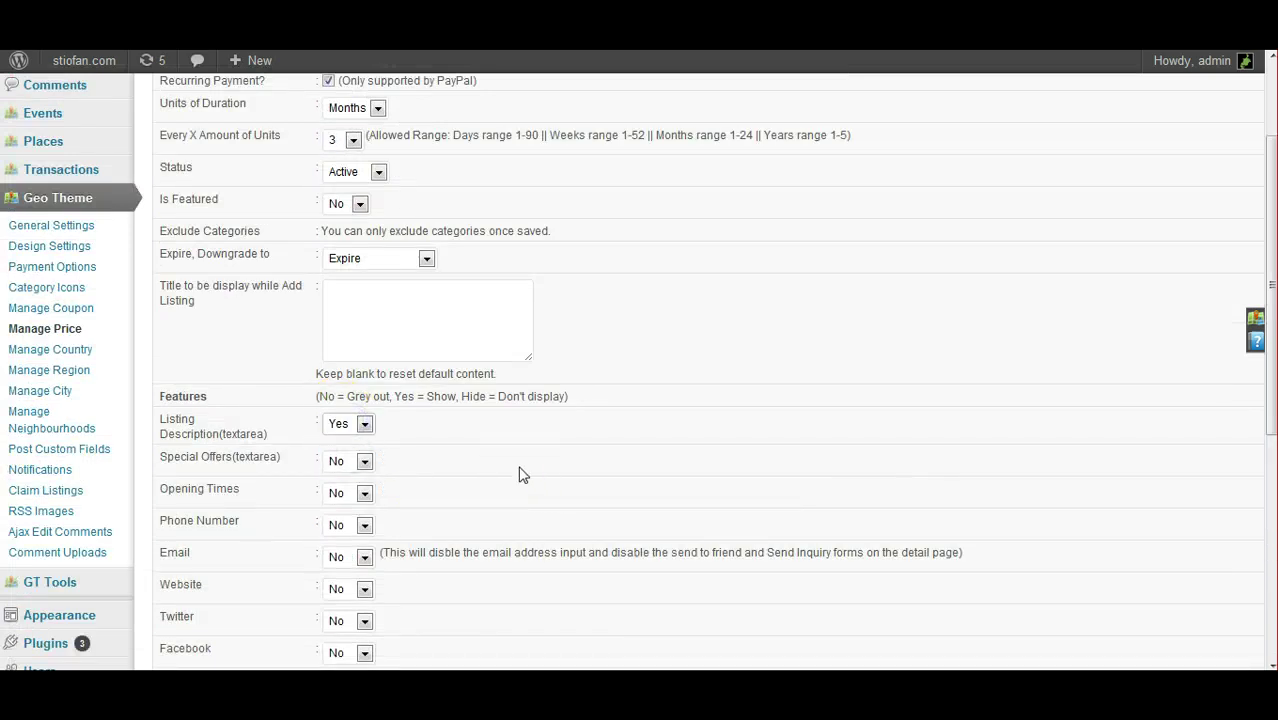
scroll(519, 472, down, 4)
click(343, 600)
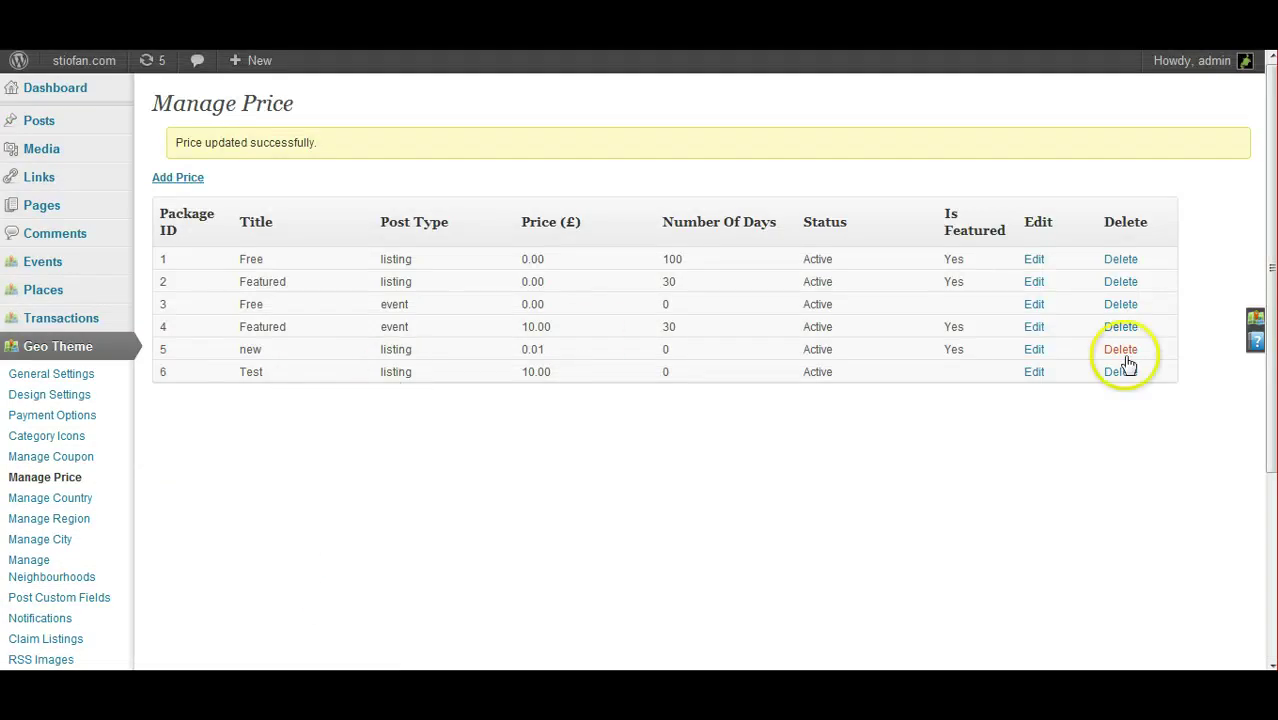
Step: Open the Test price package for editing and examine its Exclude Categories setting
click(1034, 377)
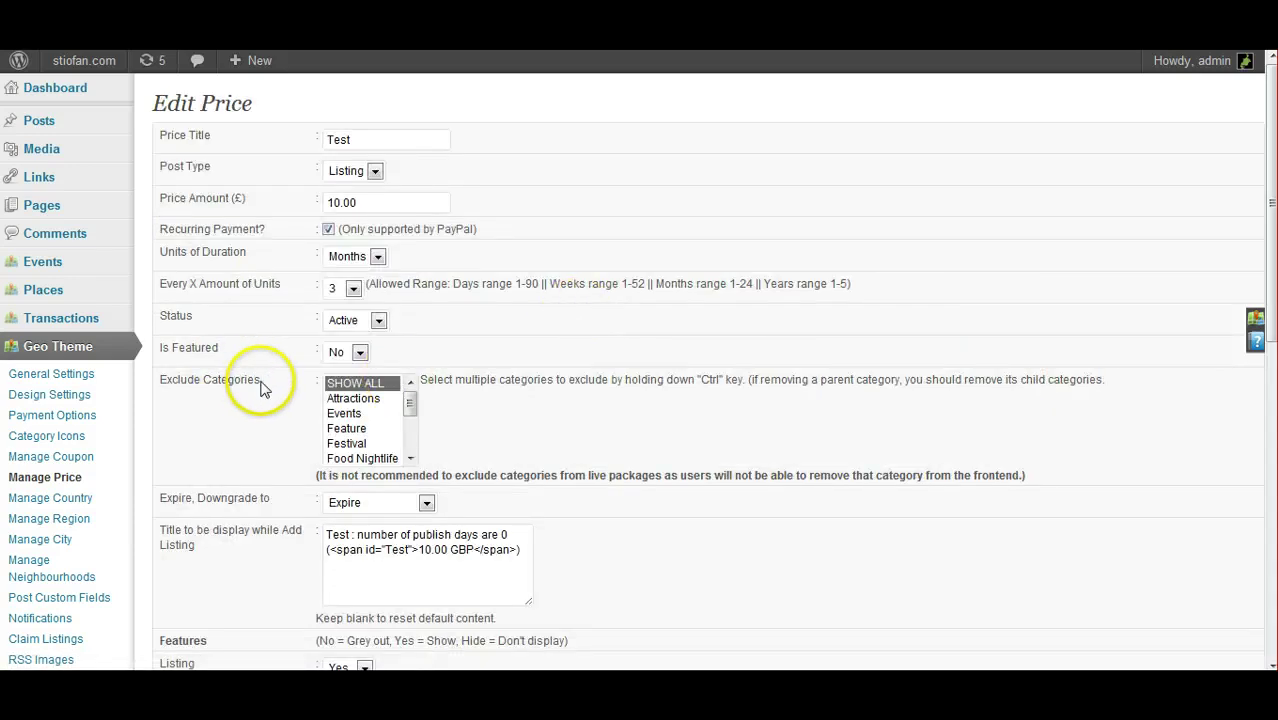
drag(261, 386, 160, 380)
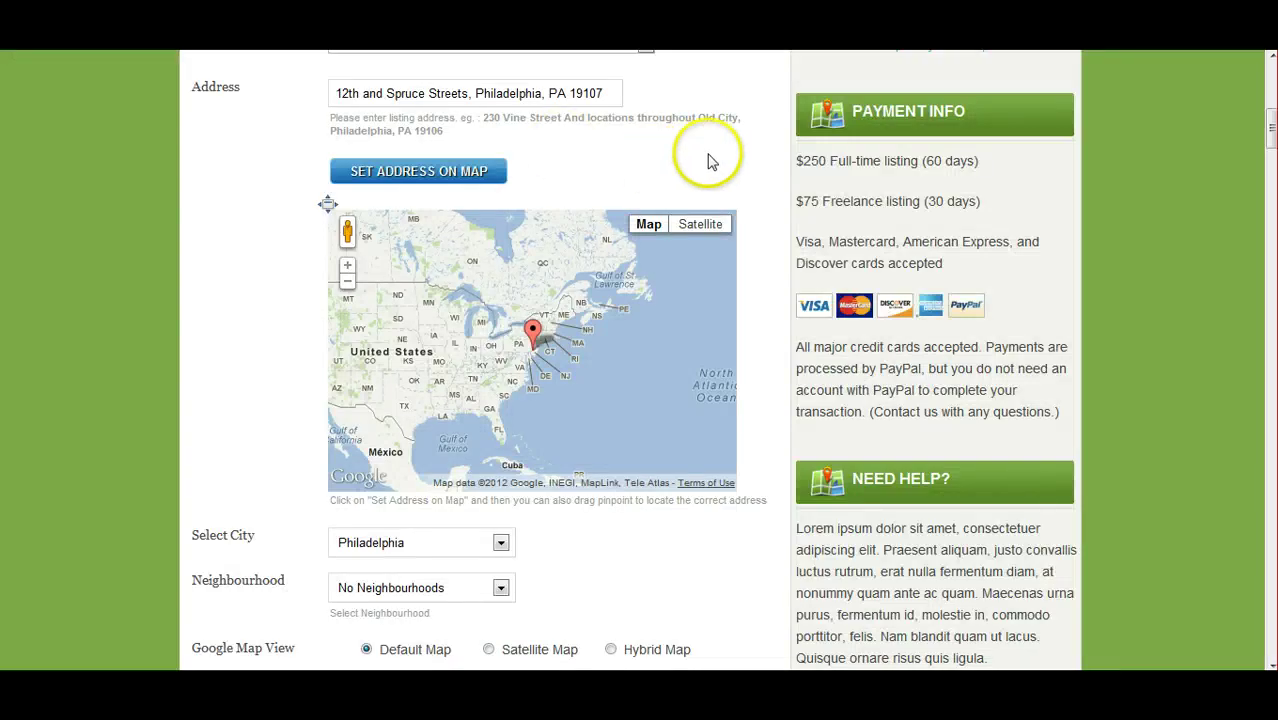
Step: Open the site's Add Listing form, select the Test package, and examine its fields down to the category list
scroll(707, 158, up, 5)
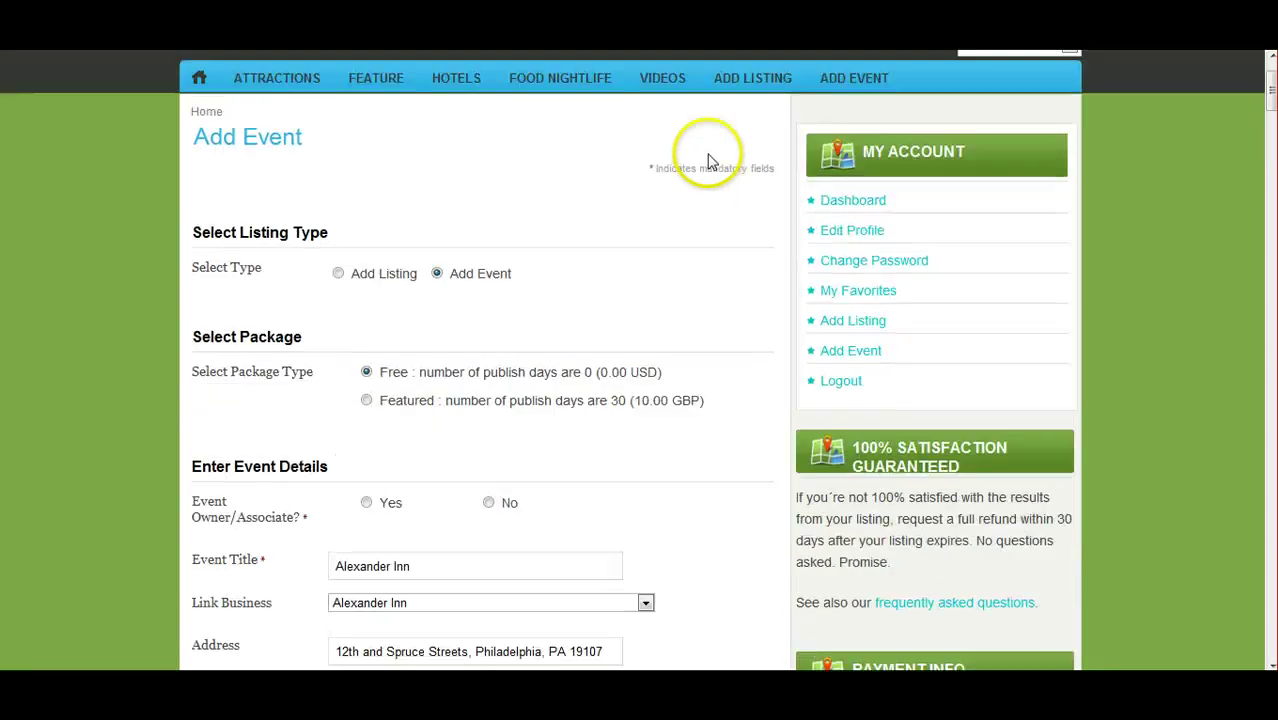
click(743, 84)
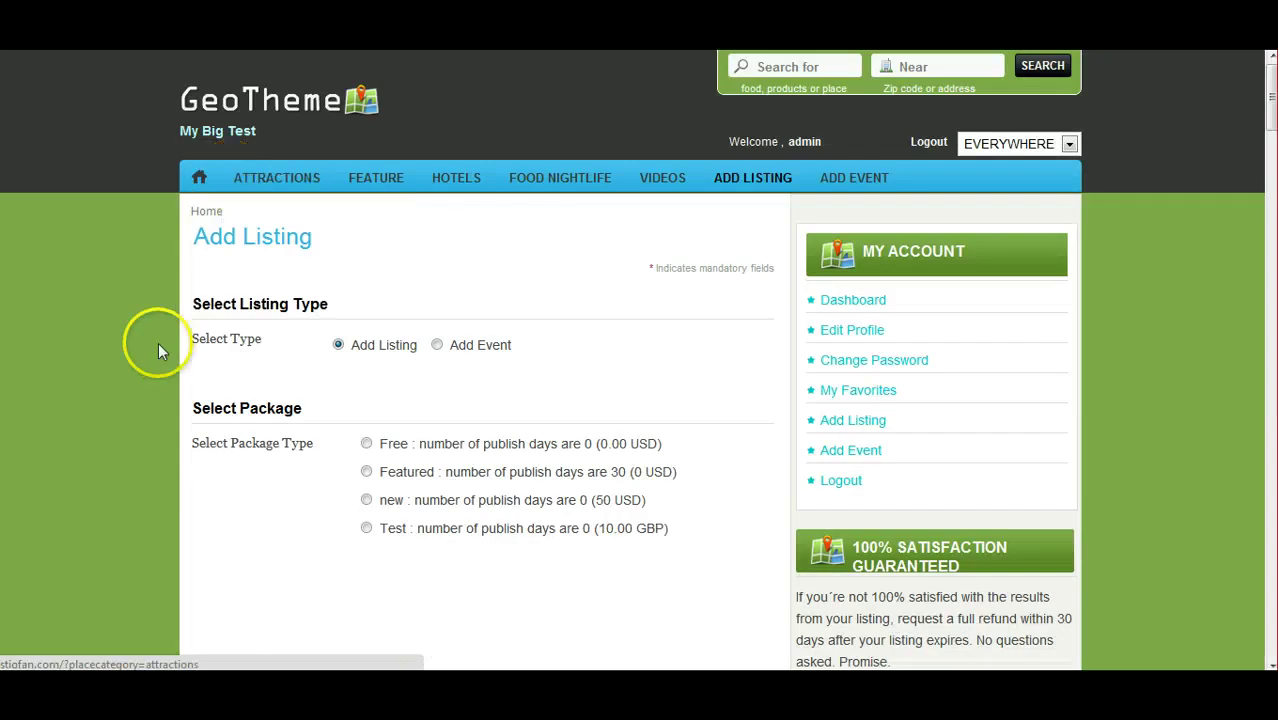
click(366, 443)
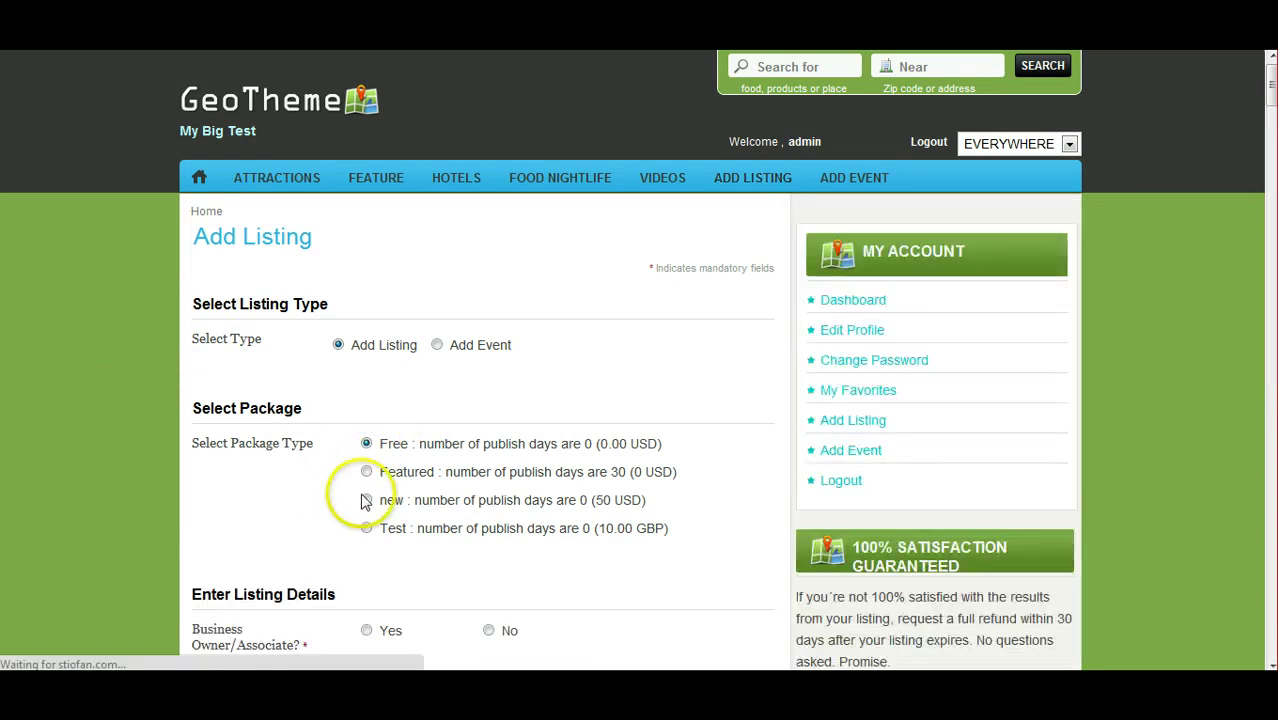
click(367, 528)
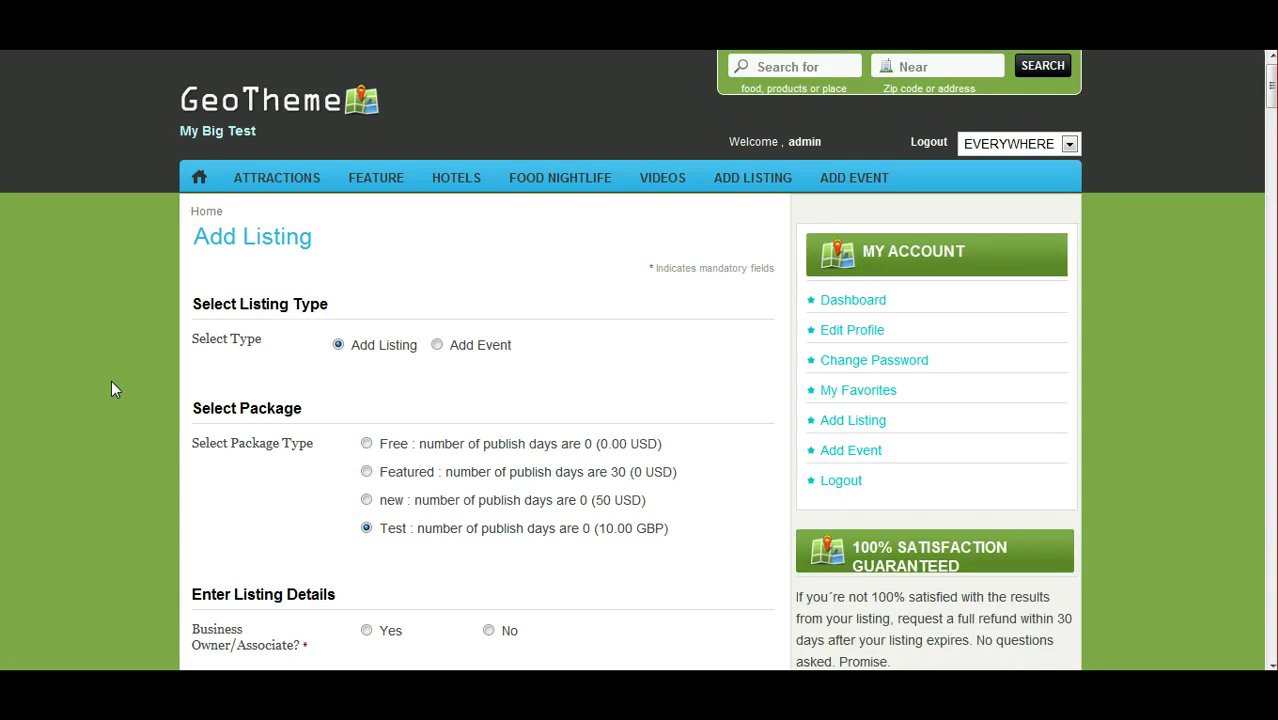
scroll(111, 381, down, 10)
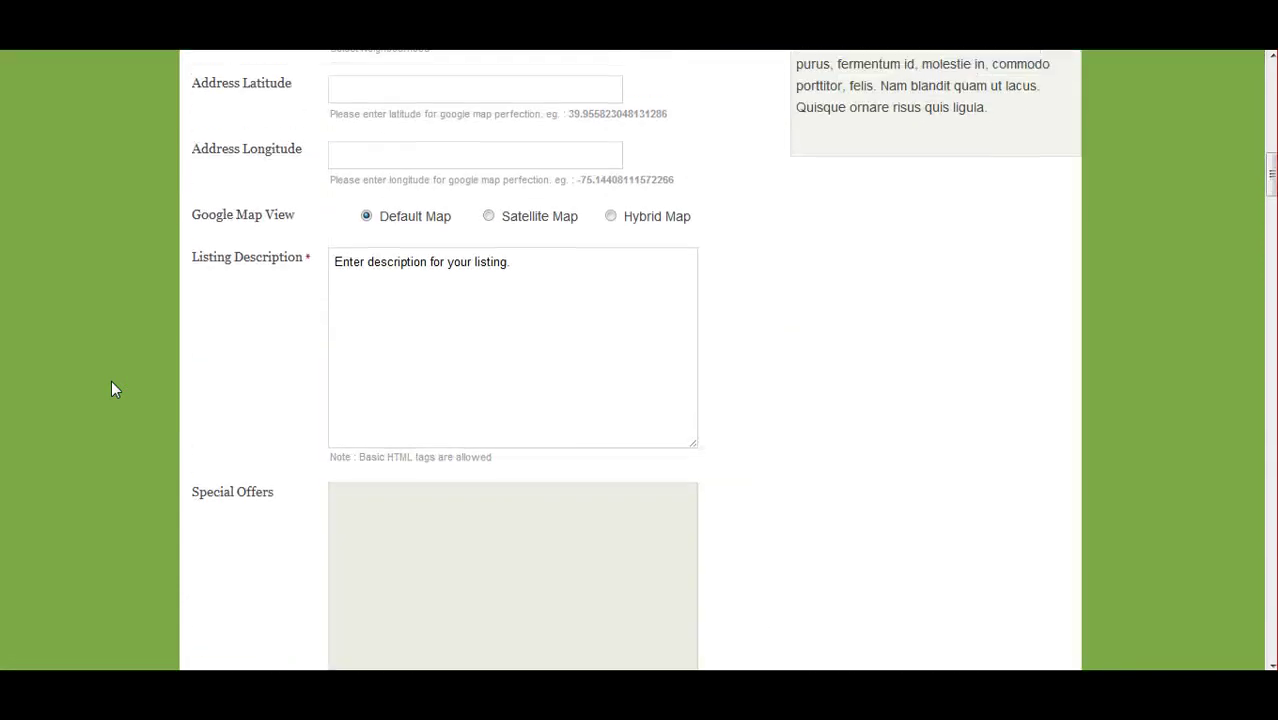
scroll(111, 389, down, 3)
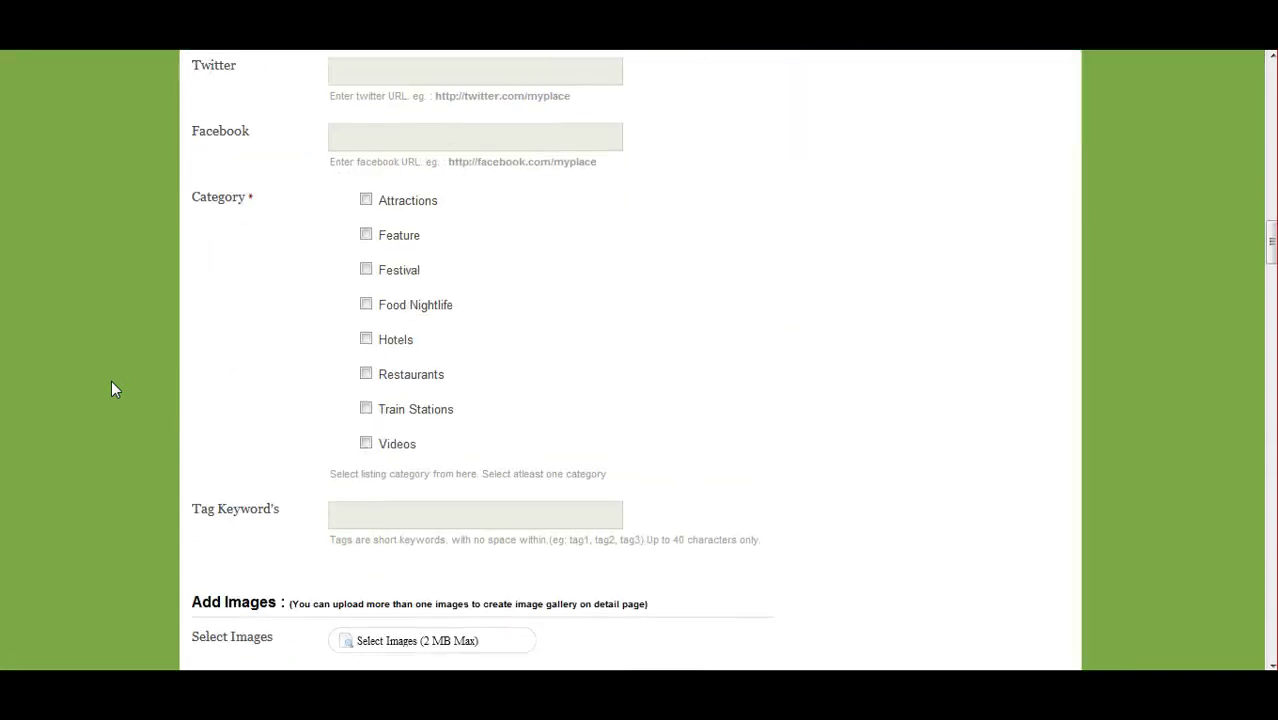
Step: Try ticking the Attractions, Feature and Food Nightlife categories in the Add Listing form
click(366, 200)
click(366, 236)
click(366, 305)
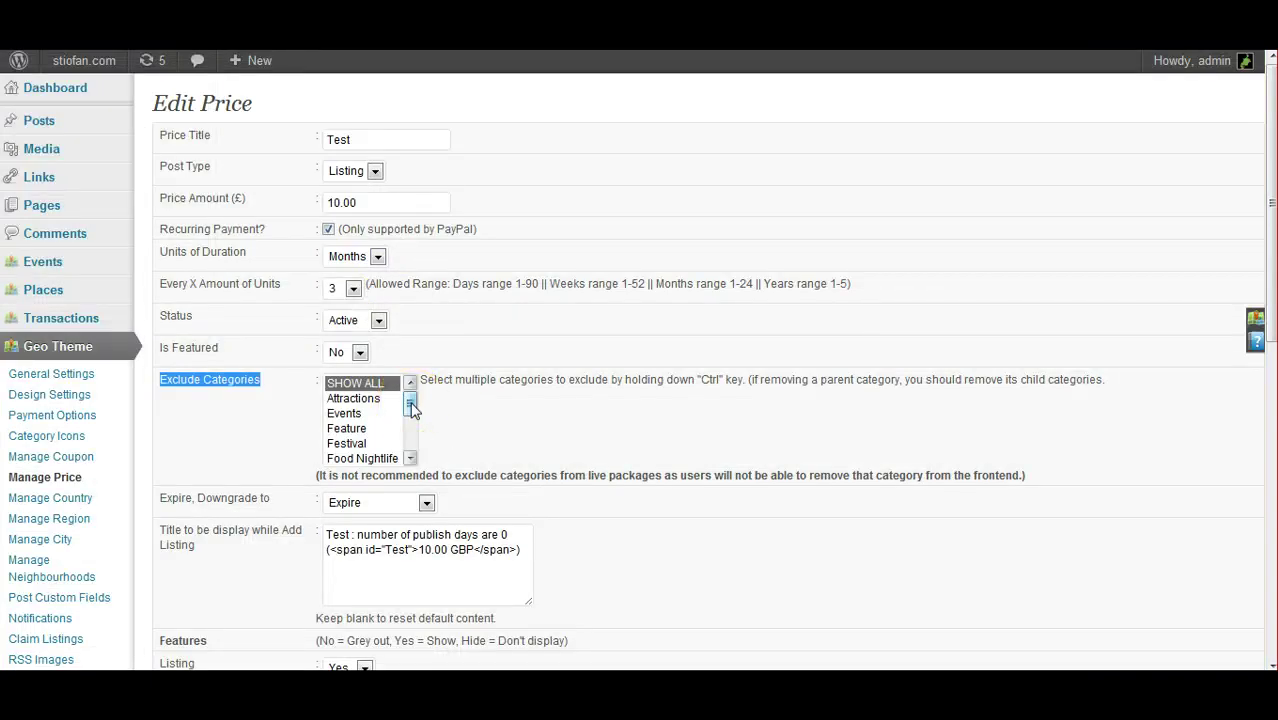
Step: Back in the Test package's edit form, try marking Attractions, Events, Feature and Festival together as excluded categories
drag(412, 408, 410, 406)
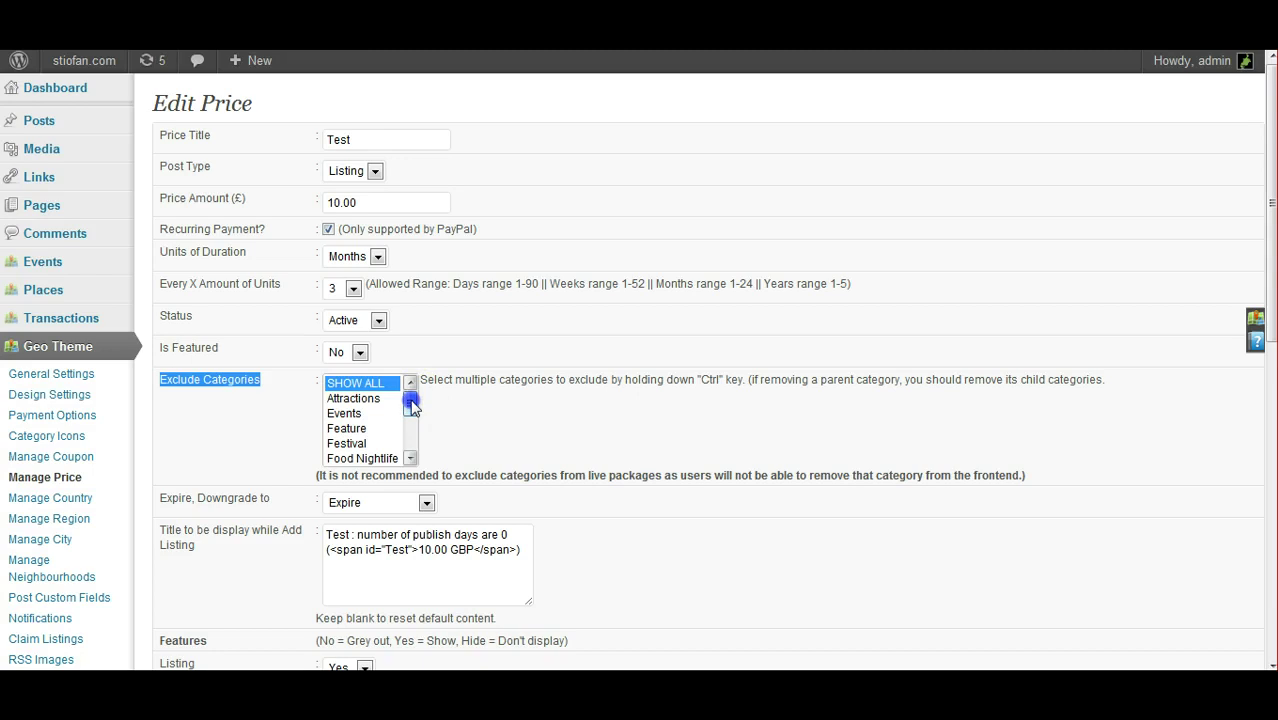
click(358, 400)
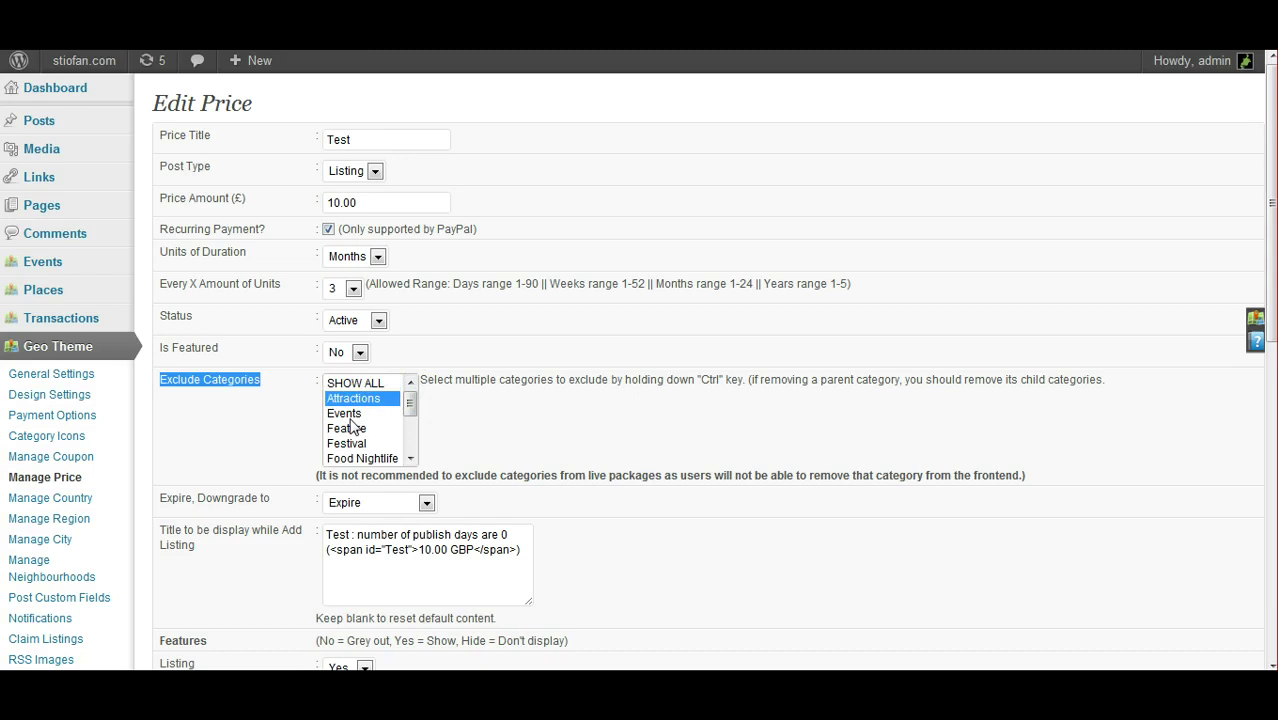
ctrl+click(350, 418)
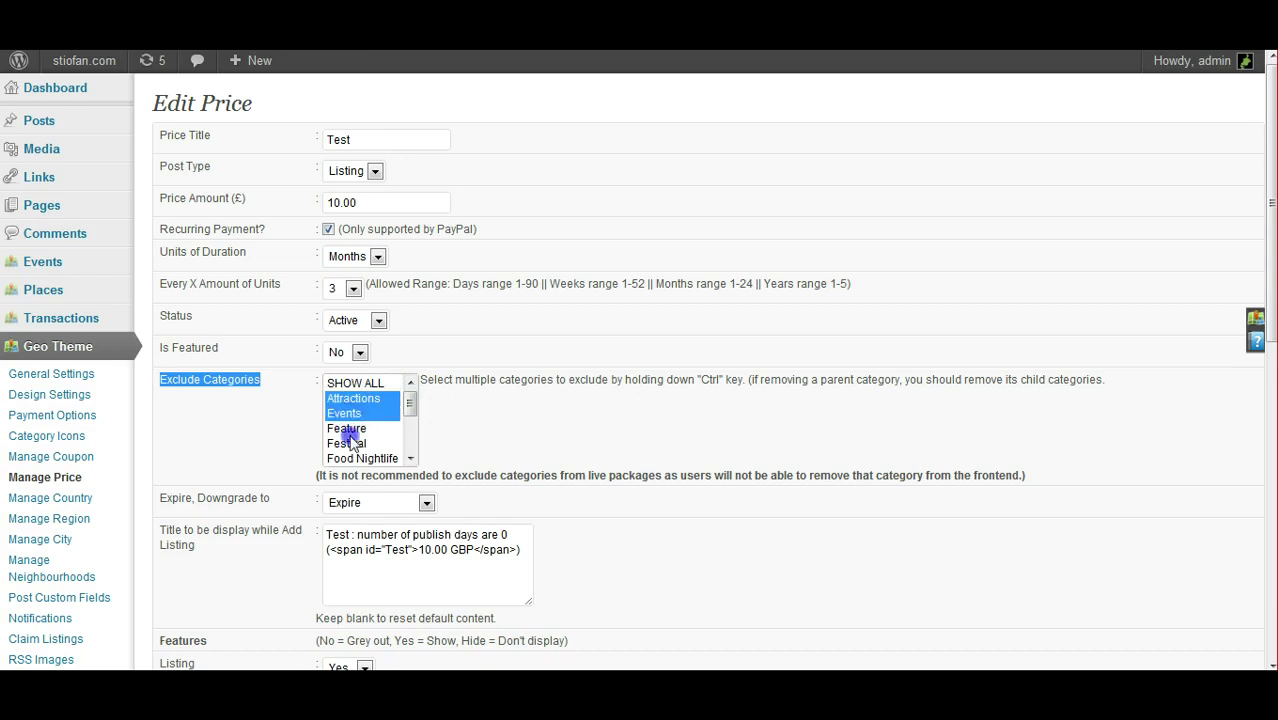
ctrl+click(350, 433)
ctrl+click(348, 445)
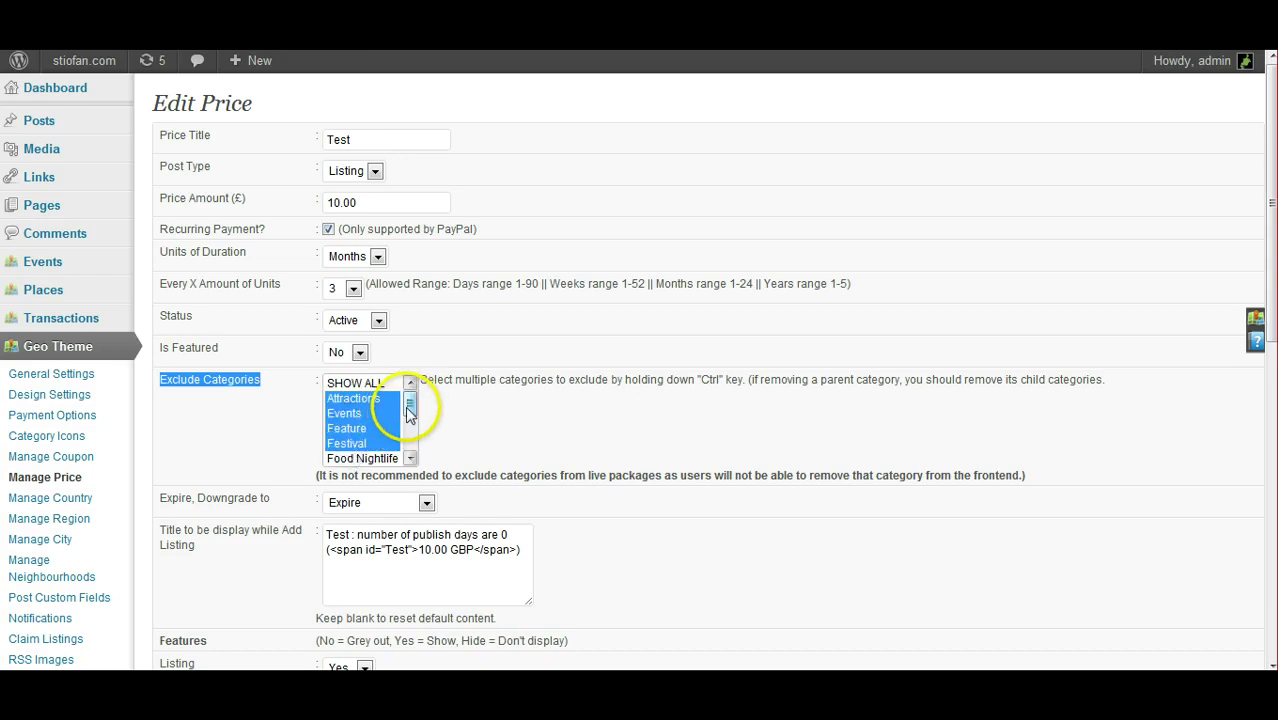
ctrl+click(368, 399)
Step: Exclude only the Attractions and Hotels categories from the Test package and submit the change
click(367, 400)
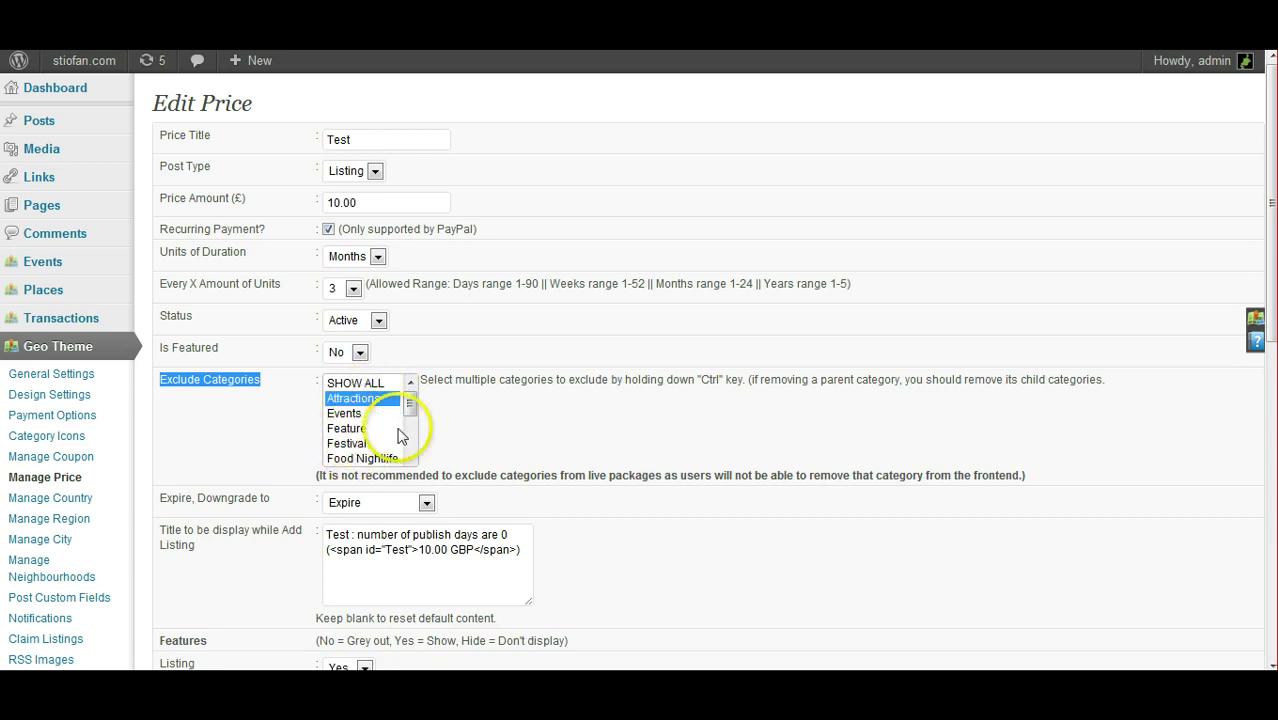
drag(410, 408, 409, 428)
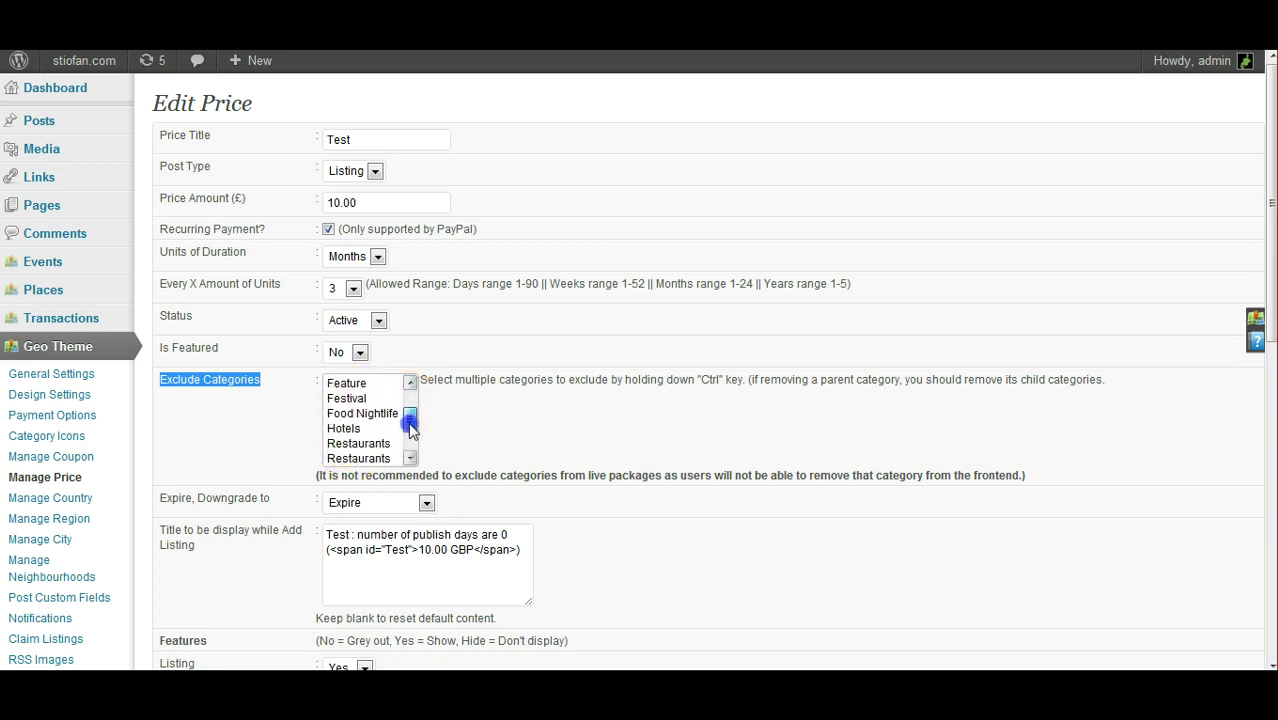
click(355, 432)
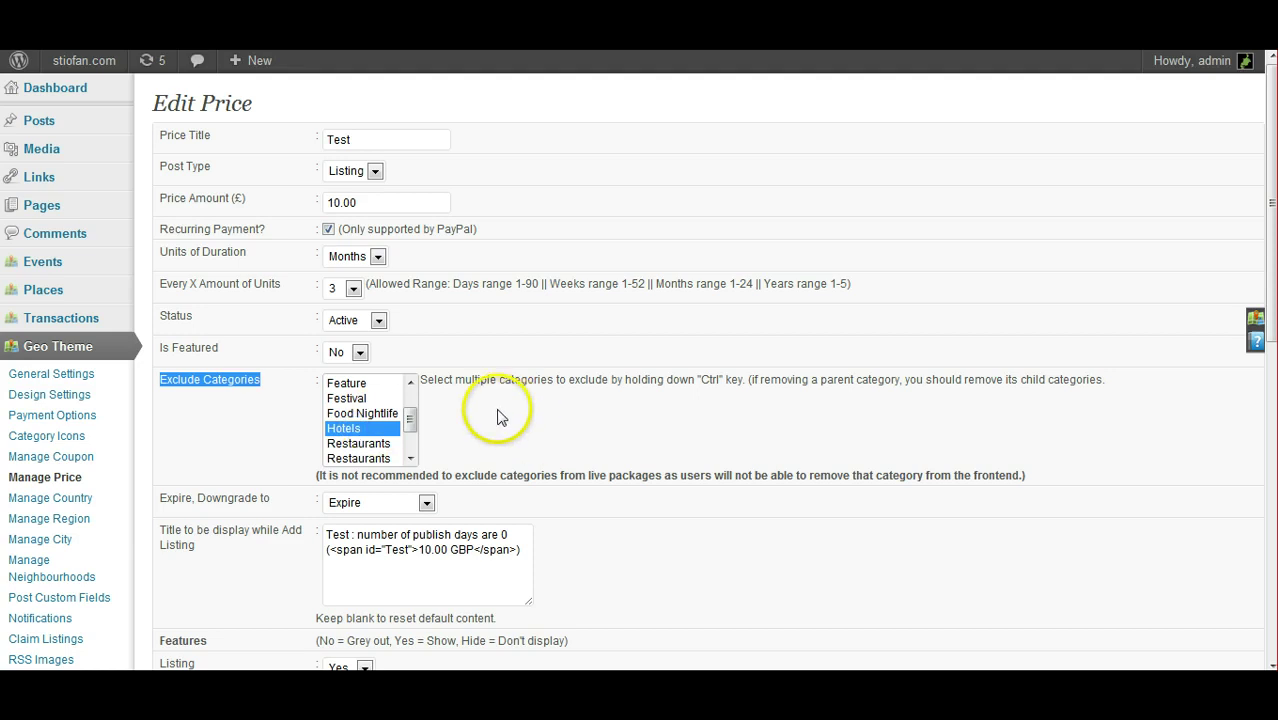
scroll(501, 415, down, 10)
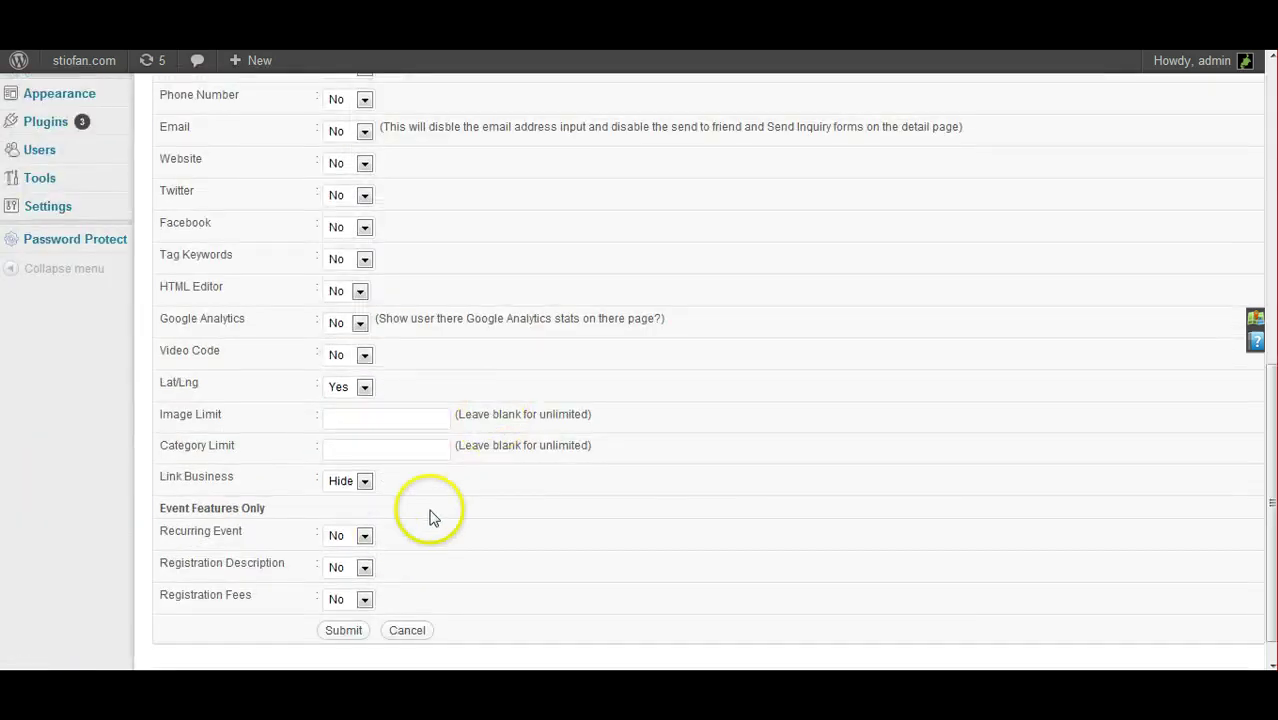
click(343, 600)
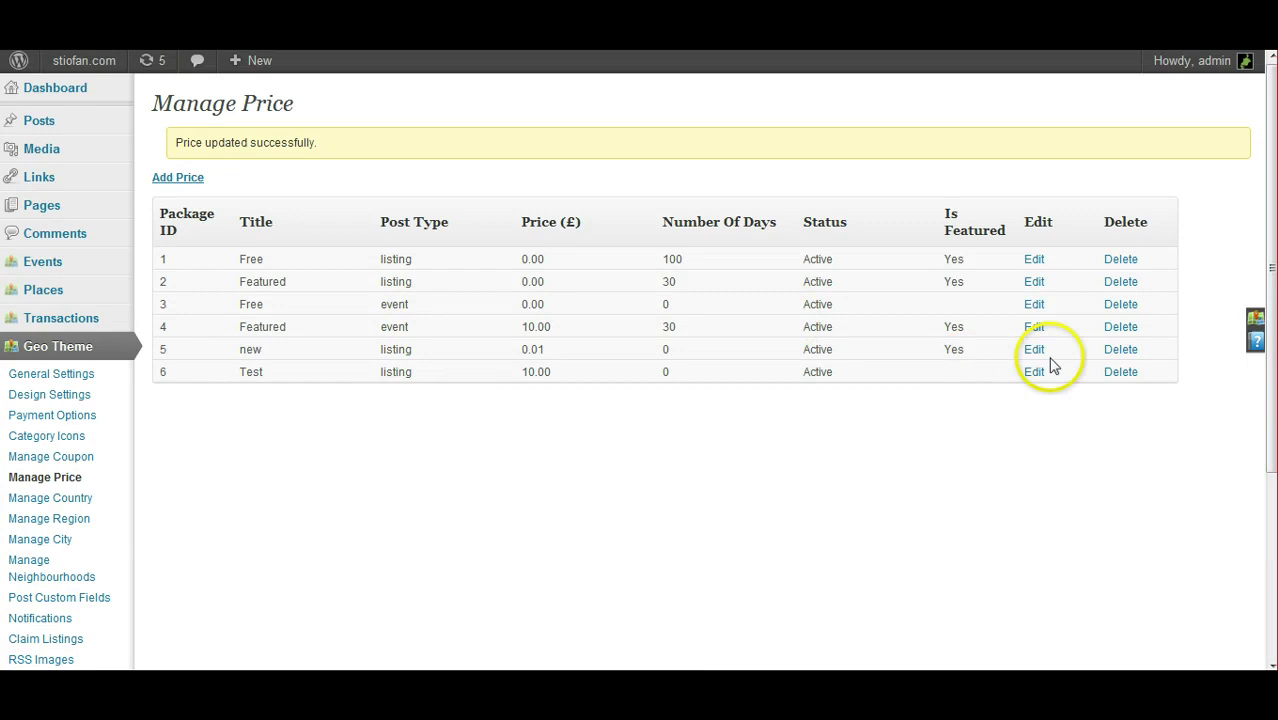
Step: Reopen the Test package for editing and check which entries are selected under Exclude Categories
click(1036, 372)
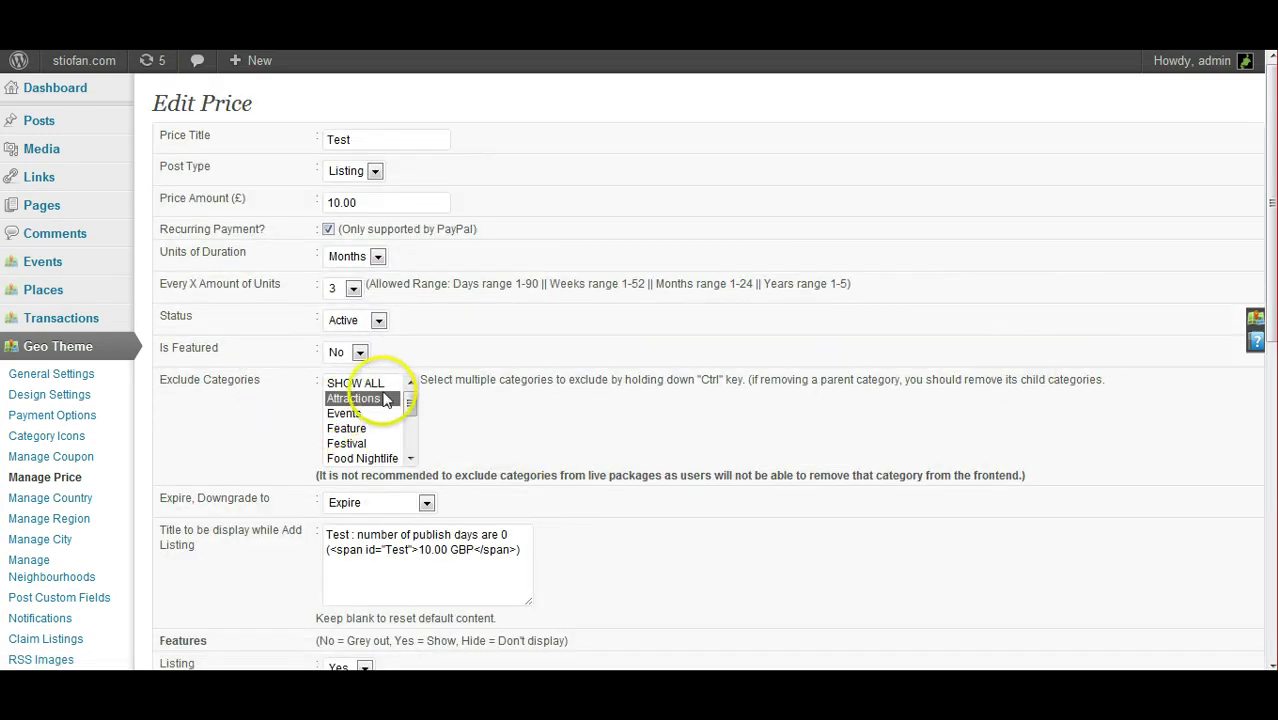
scroll(407, 410, down, 1)
click(400, 428)
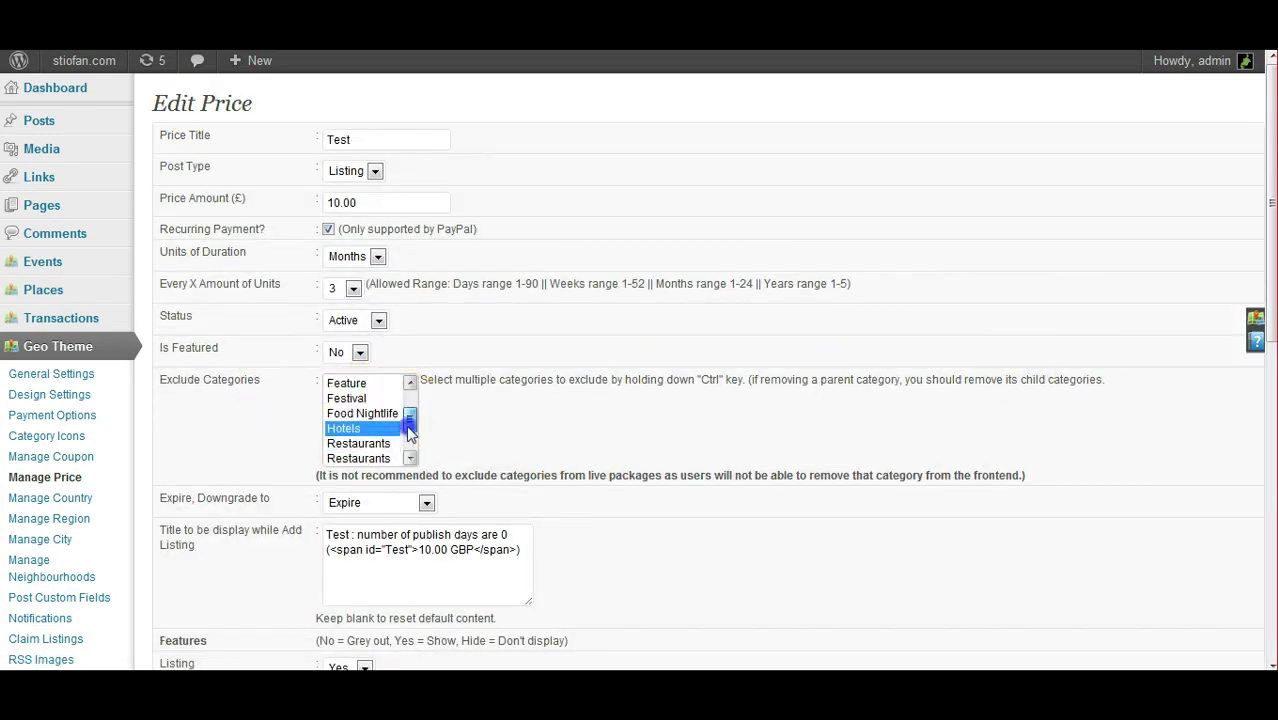
drag(409, 432, 410, 410)
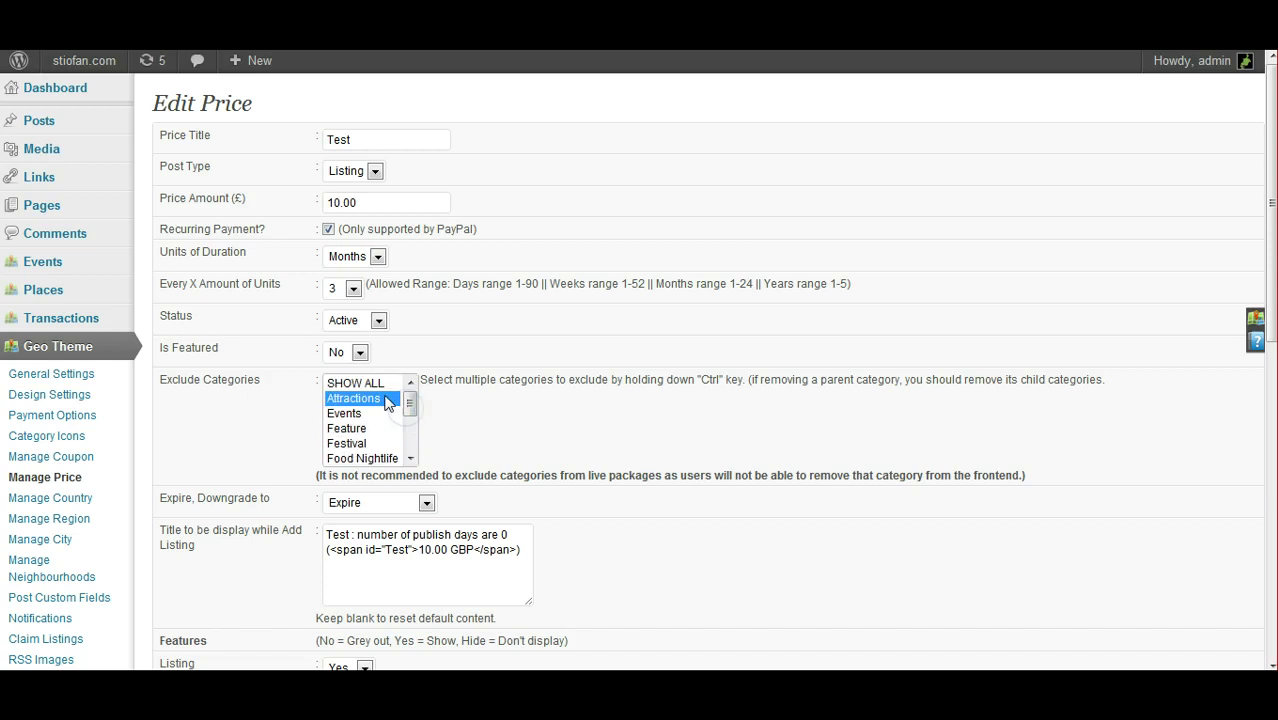
Step: Try selecting the whole Exclude Categories list, including SHOW ALL
click(366, 400)
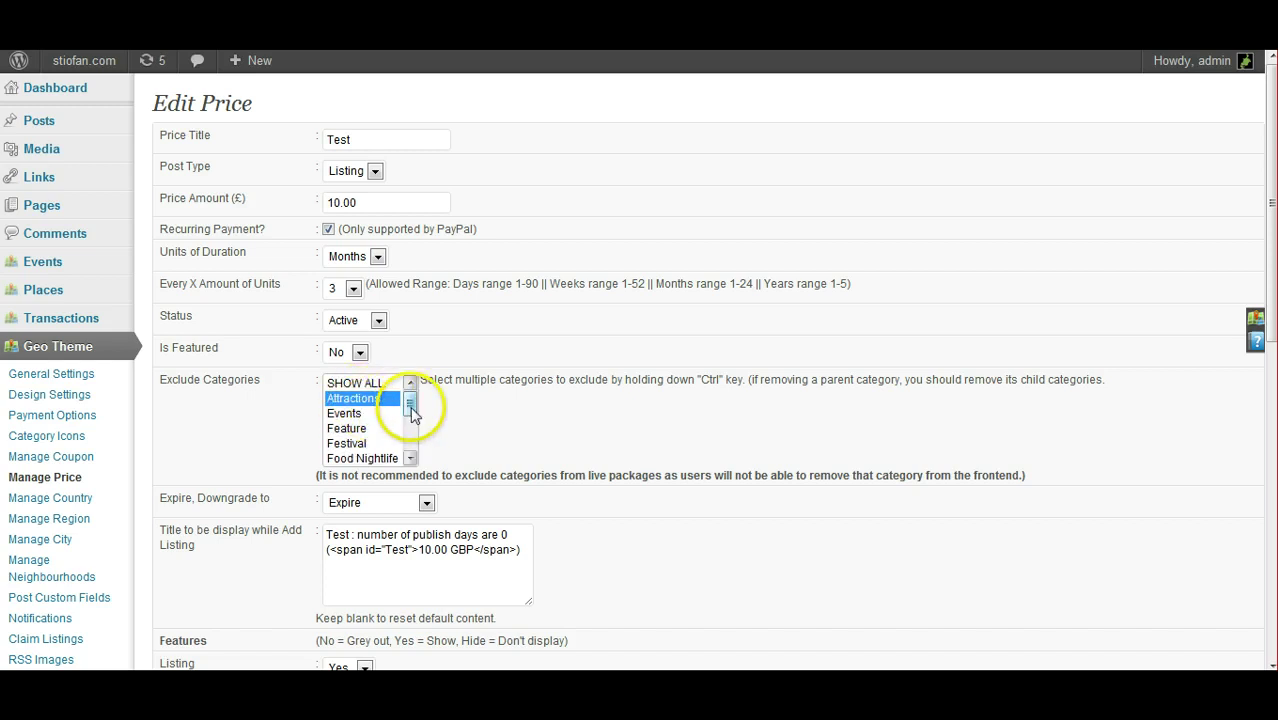
click(367, 384)
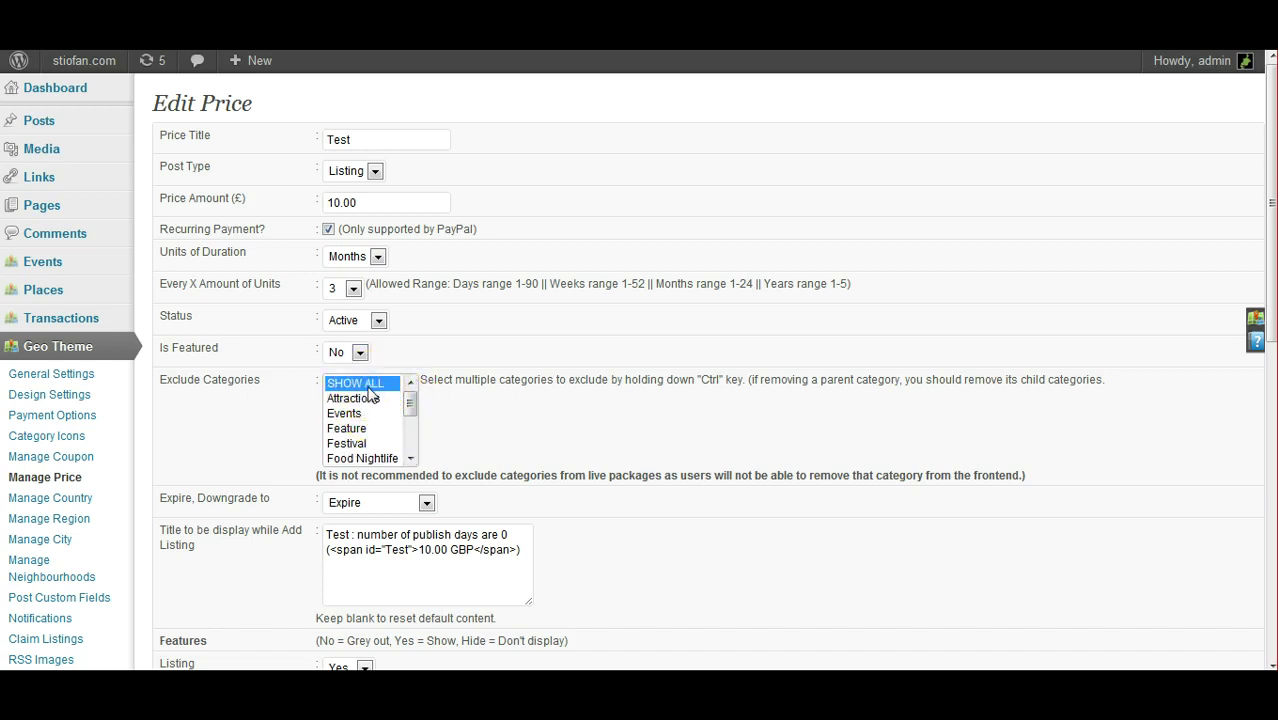
click(367, 386)
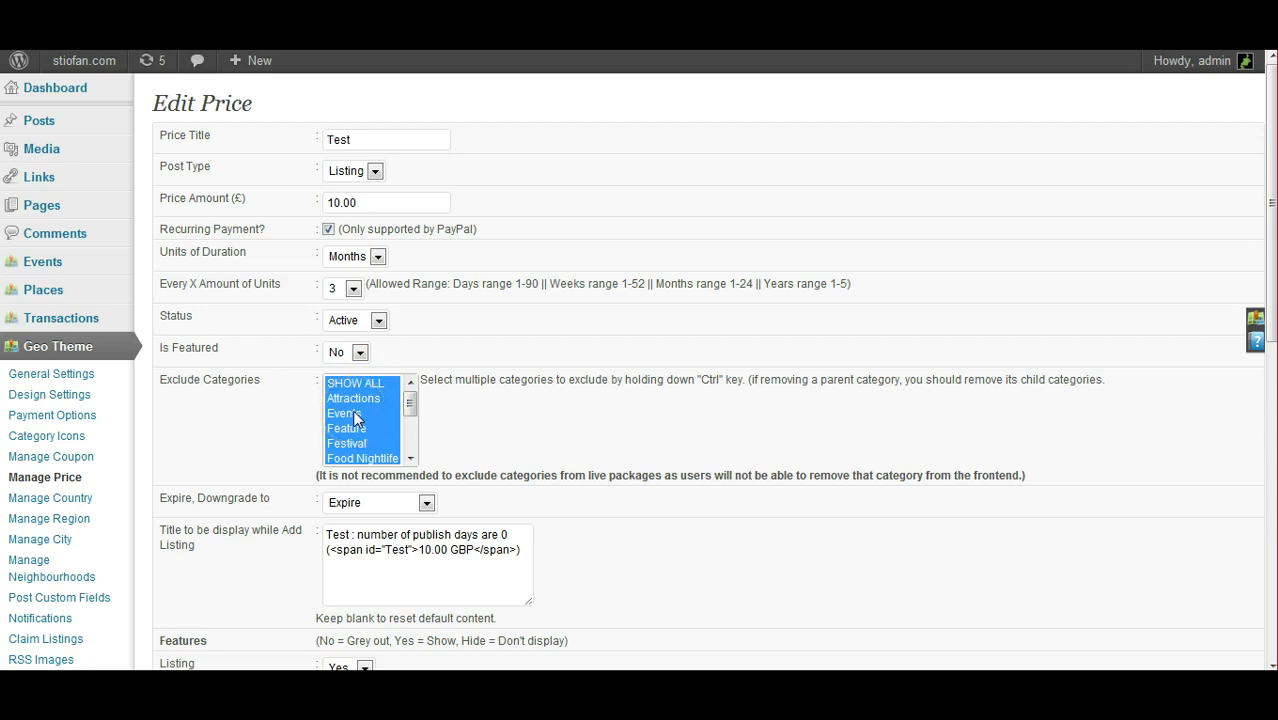
Step: Exclude every category except Attractions and Hotels from the Test package and submit the change
click(355, 415)
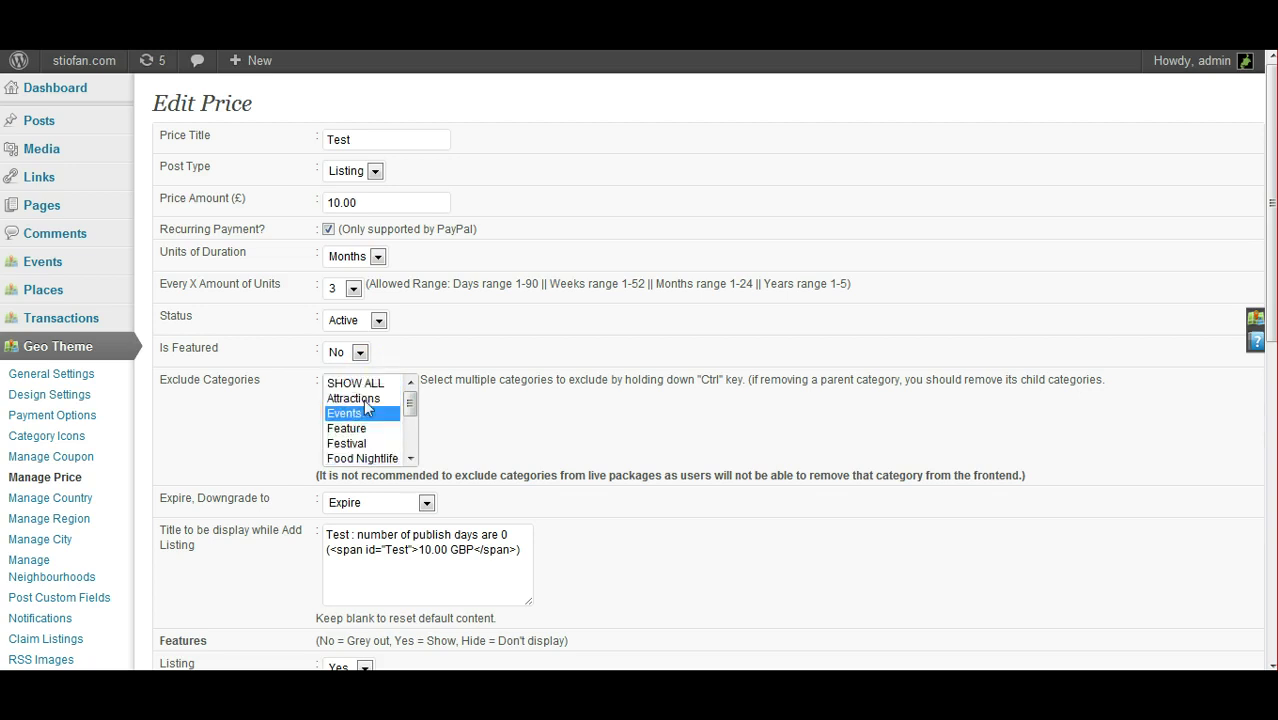
click(370, 385)
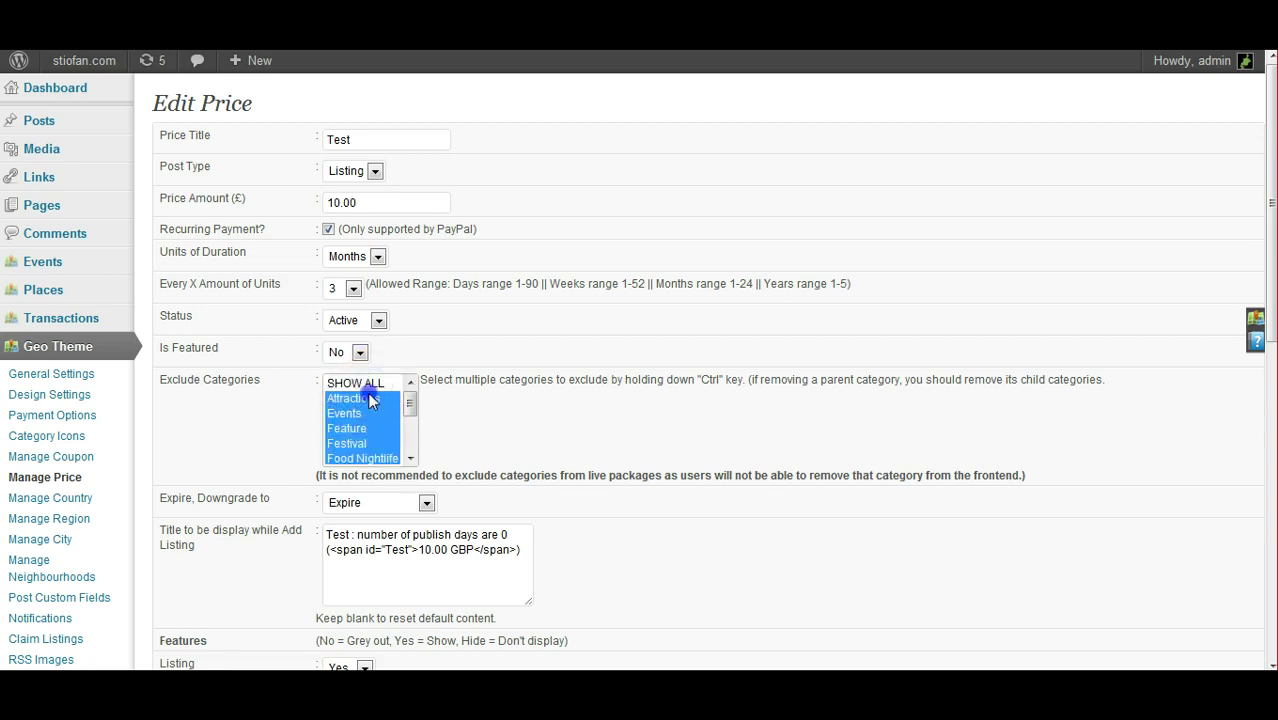
drag(409, 401, 415, 428)
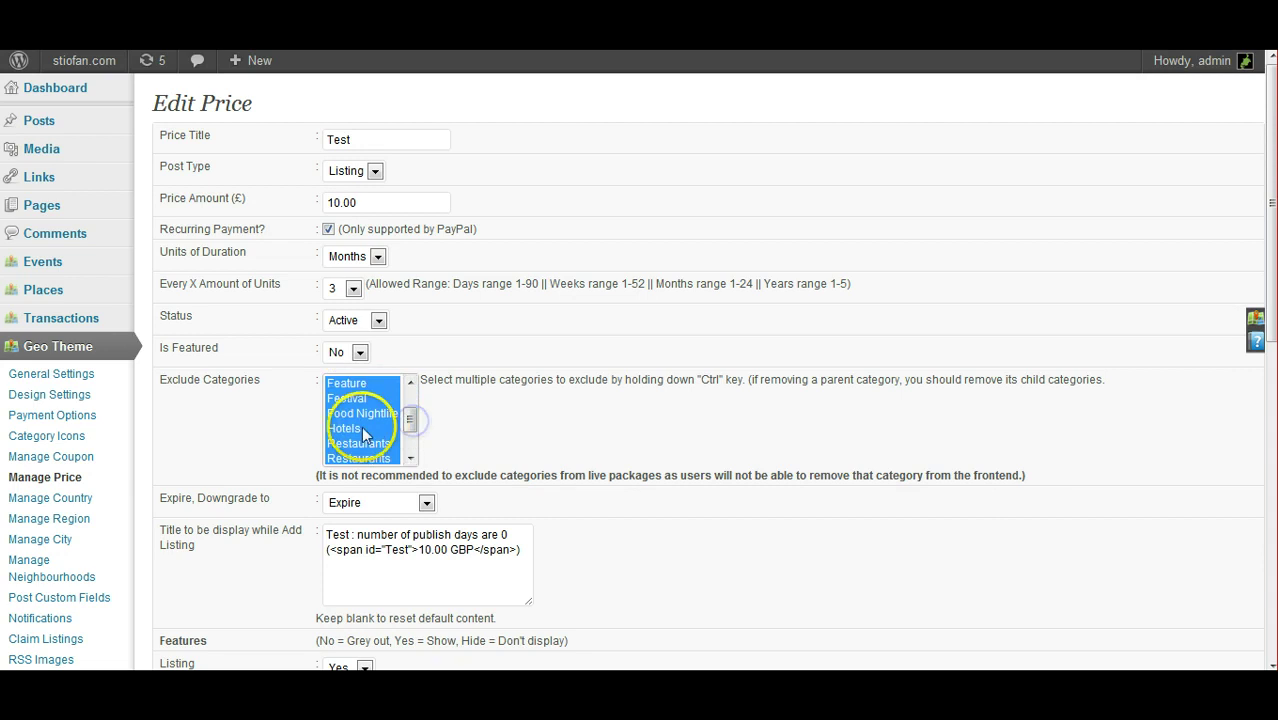
ctrl+click(345, 428)
scroll(584, 444, down, 3)
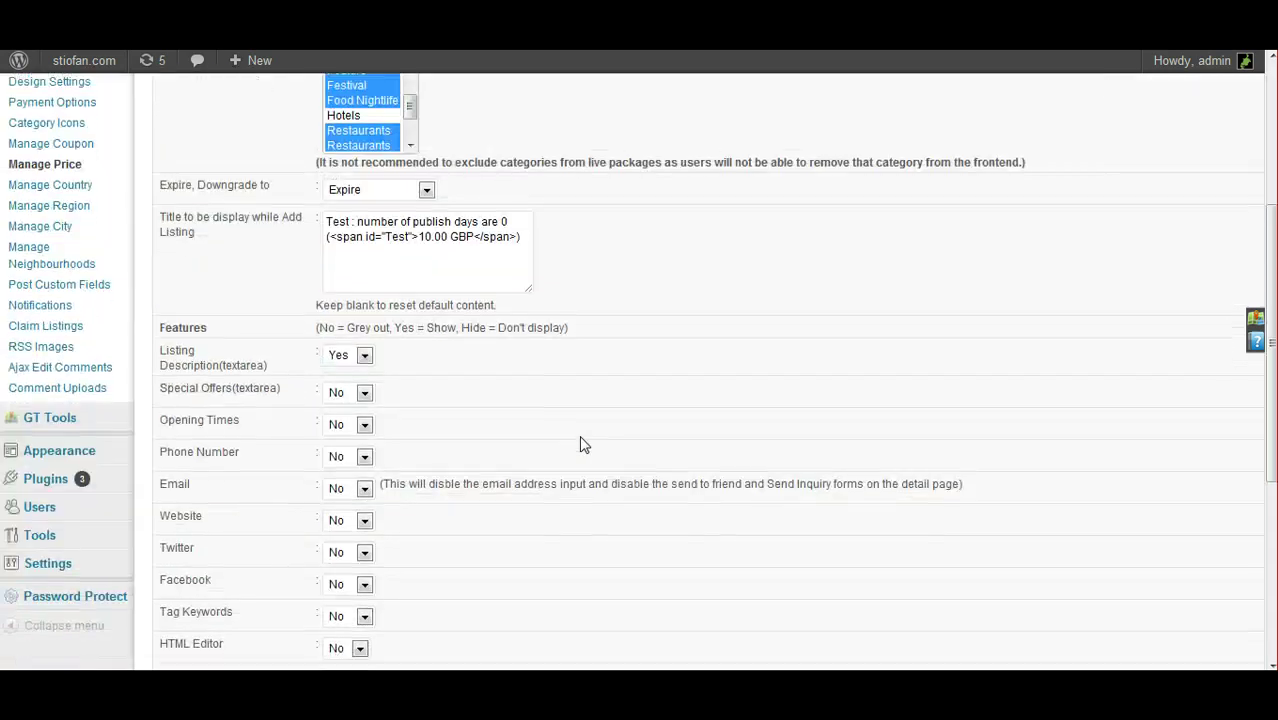
scroll(584, 444, down, 4)
click(340, 600)
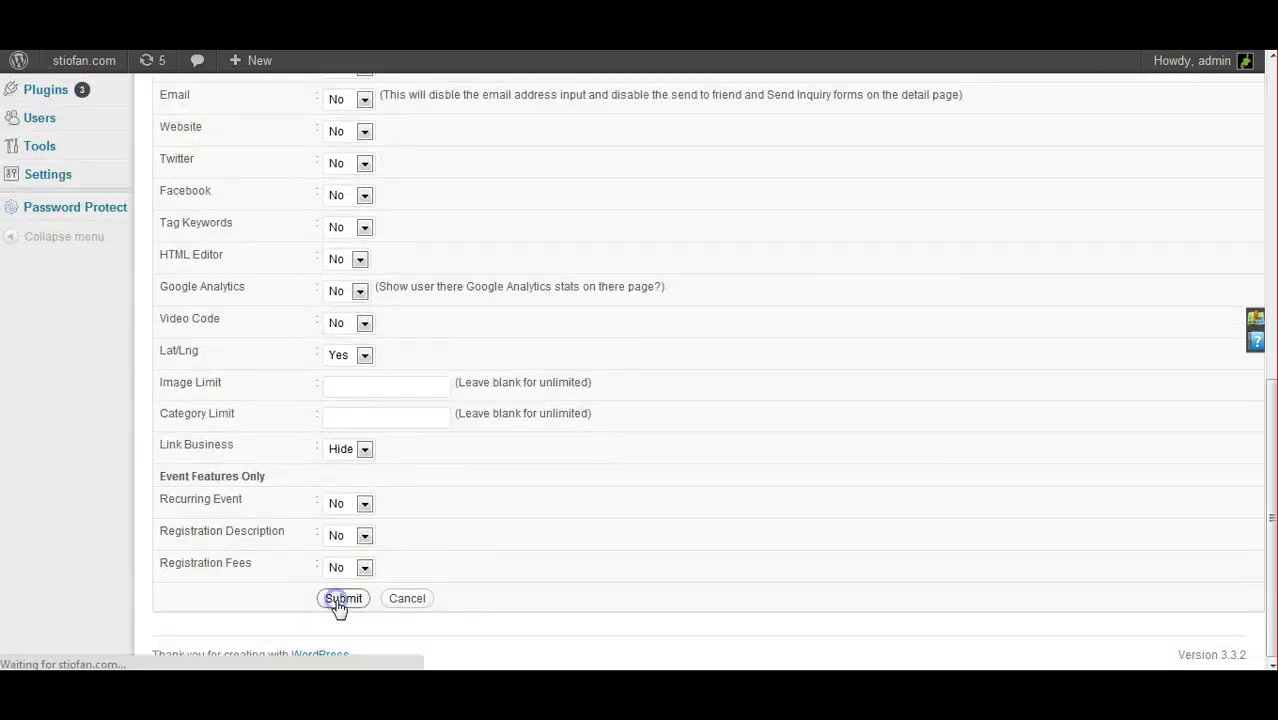
click(337, 600)
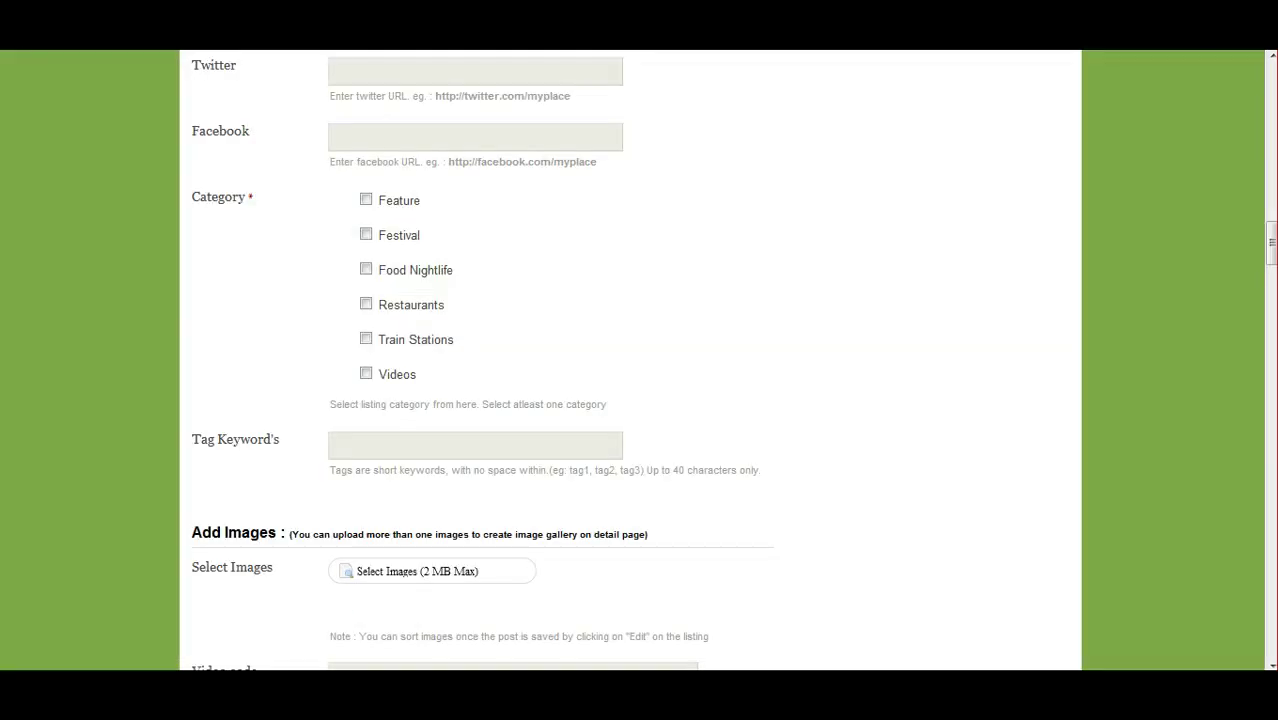
Step: Reload the Add Listing form and test its category choices by toggling Attractions and Hotels
key(F5)
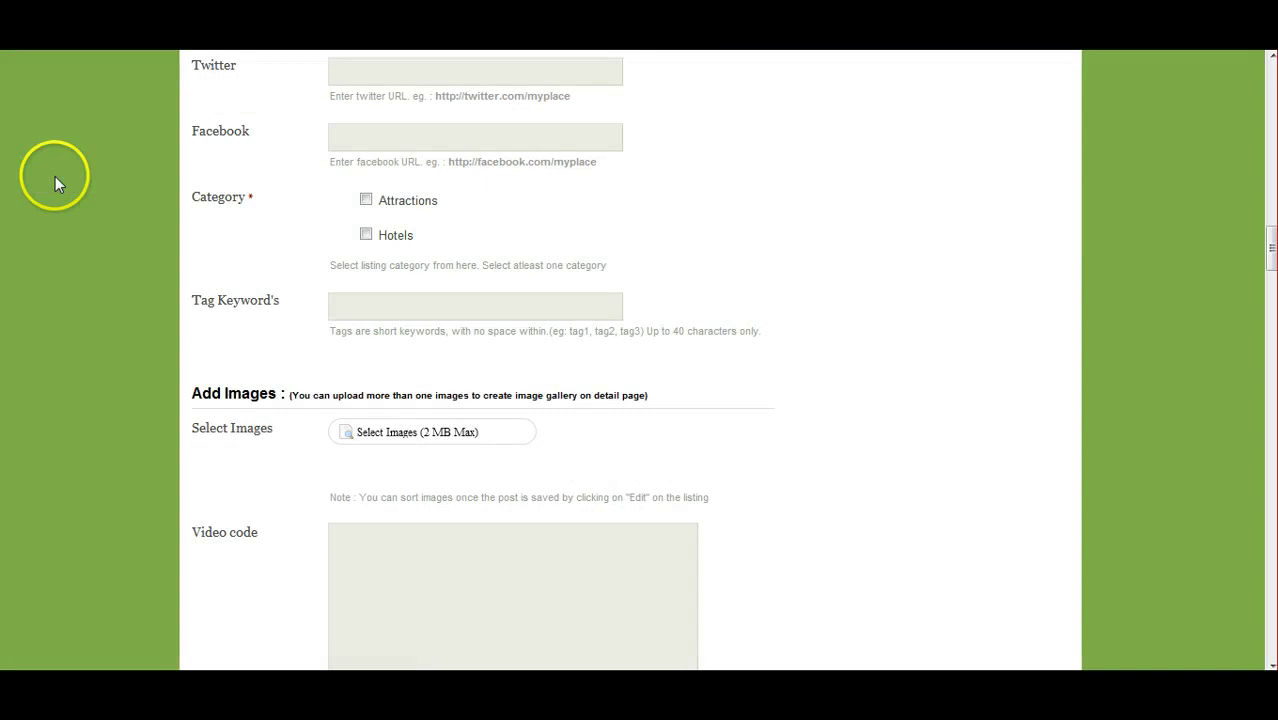
click(366, 200)
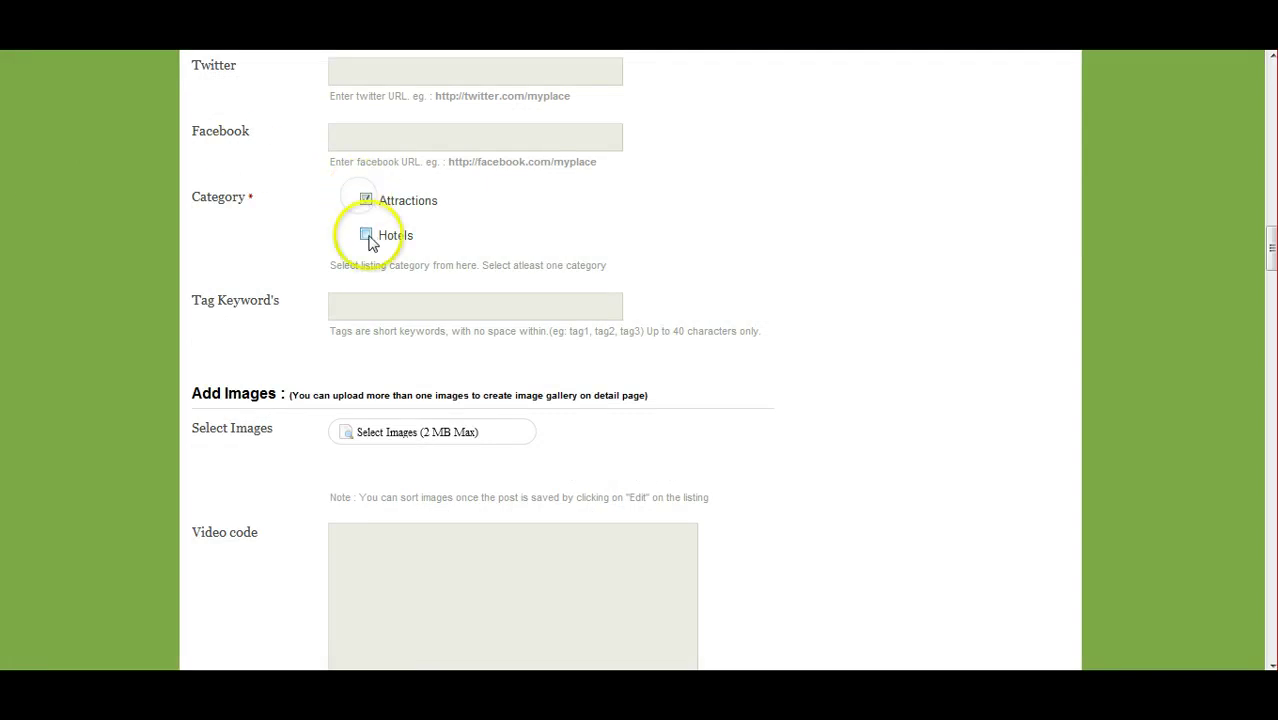
click(366, 235)
click(368, 200)
click(364, 235)
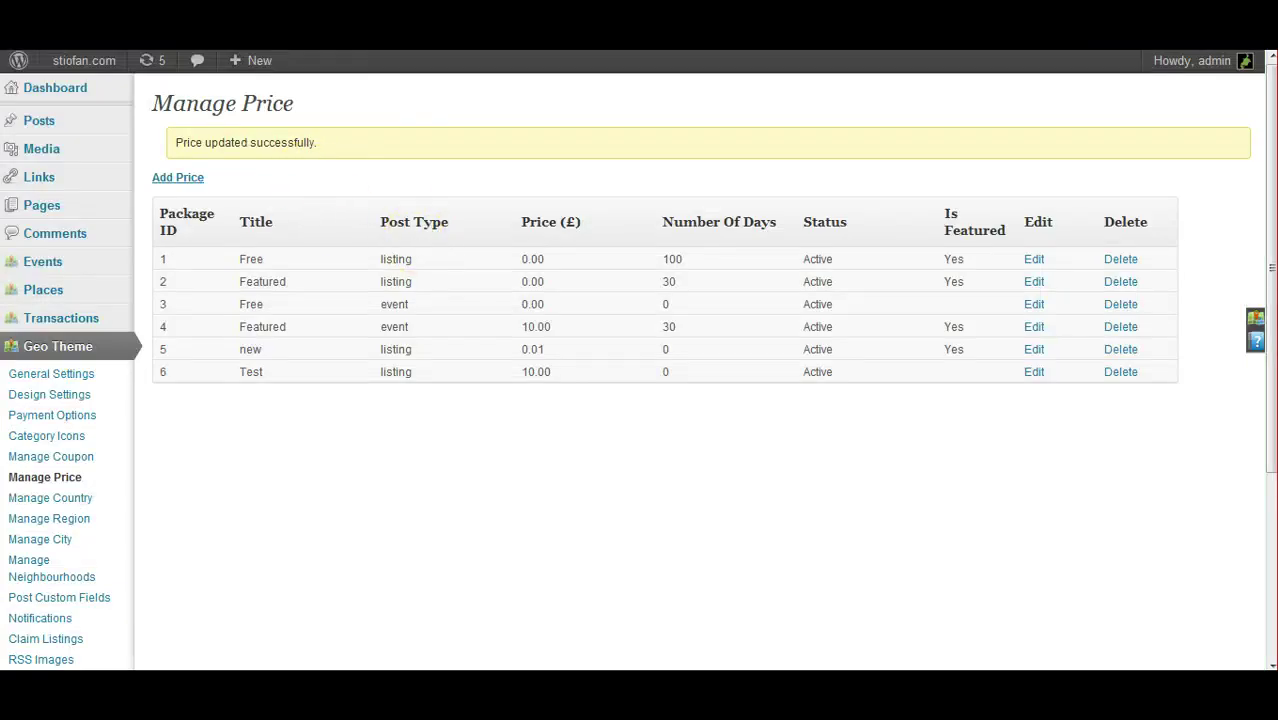
Step: Reopen the Test package for editing and look through its settings from the excluded categories down to the event features
click(1034, 373)
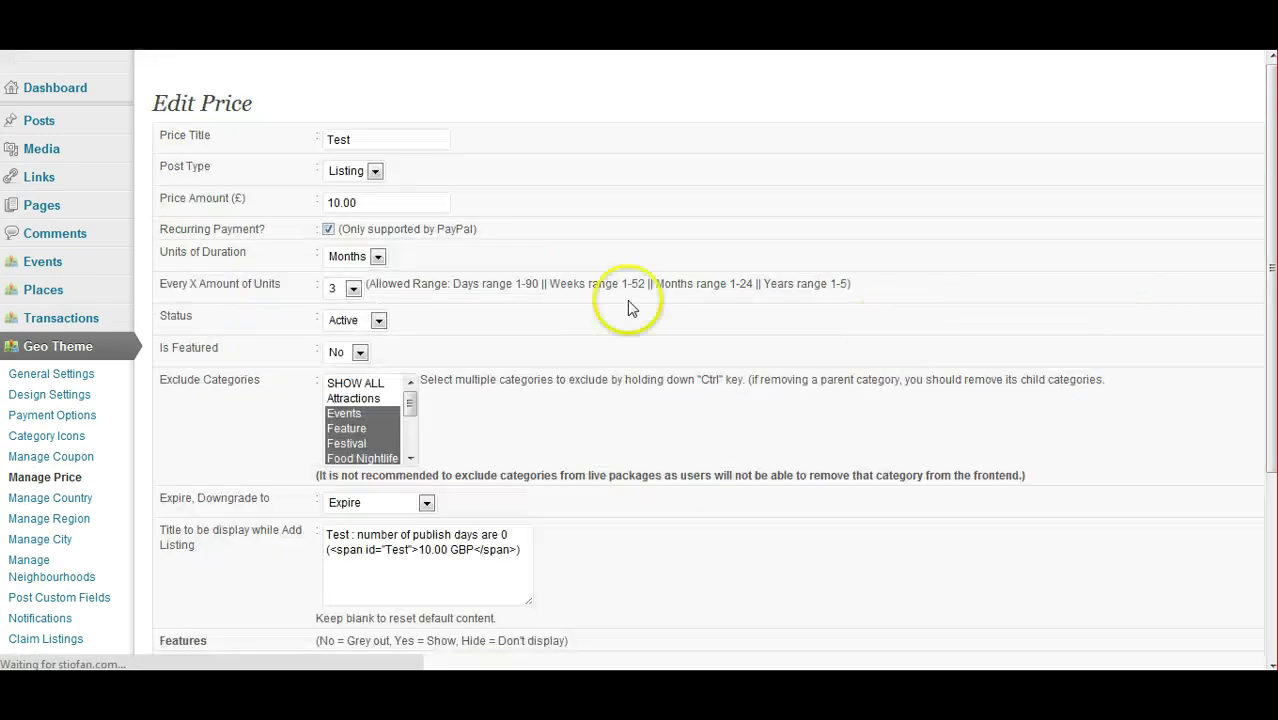
scroll(596, 268, down, 15)
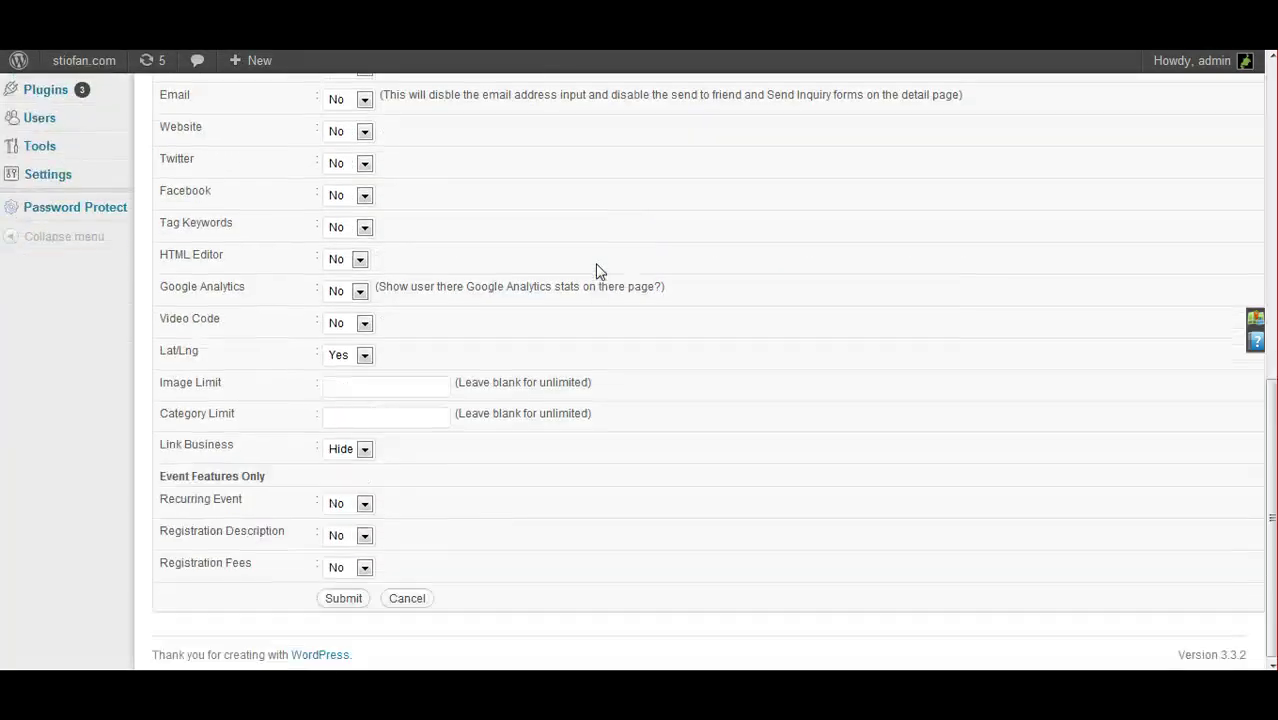
middle_click(596, 268)
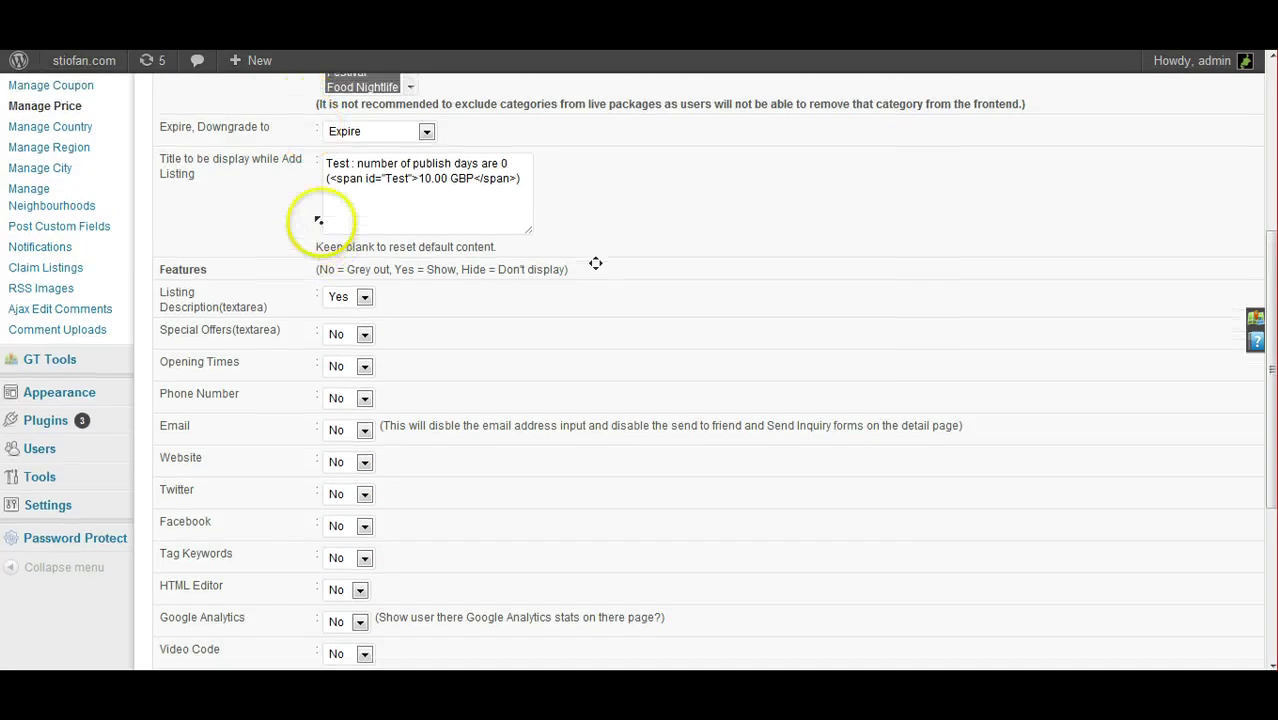
click(633, 288)
scroll(468, 410, down, 3)
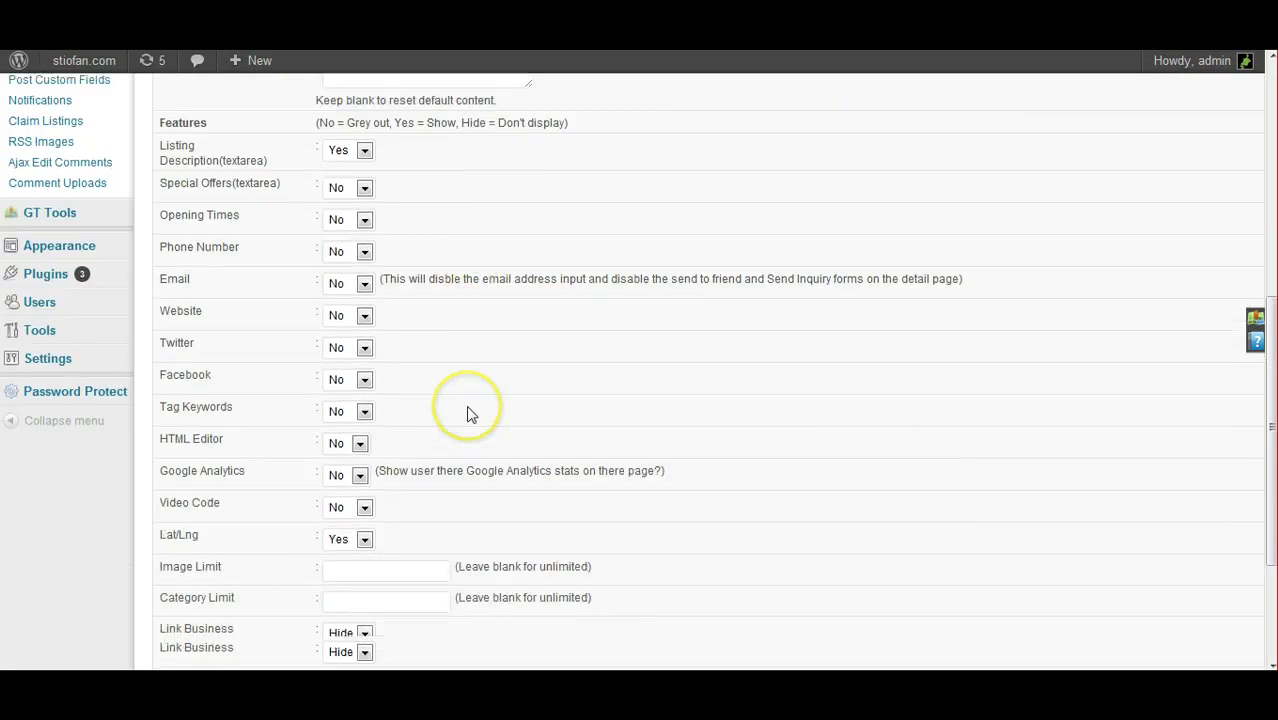
scroll(468, 407, up, 6)
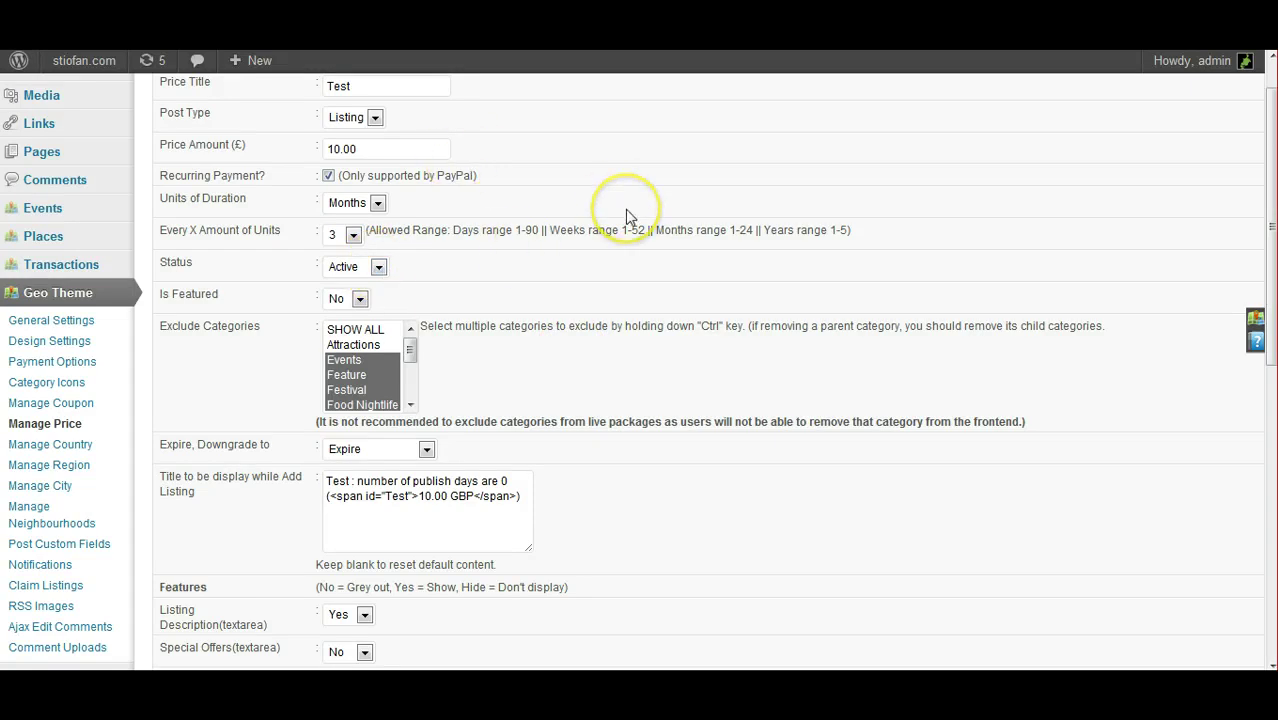
scroll(627, 216, down, 12)
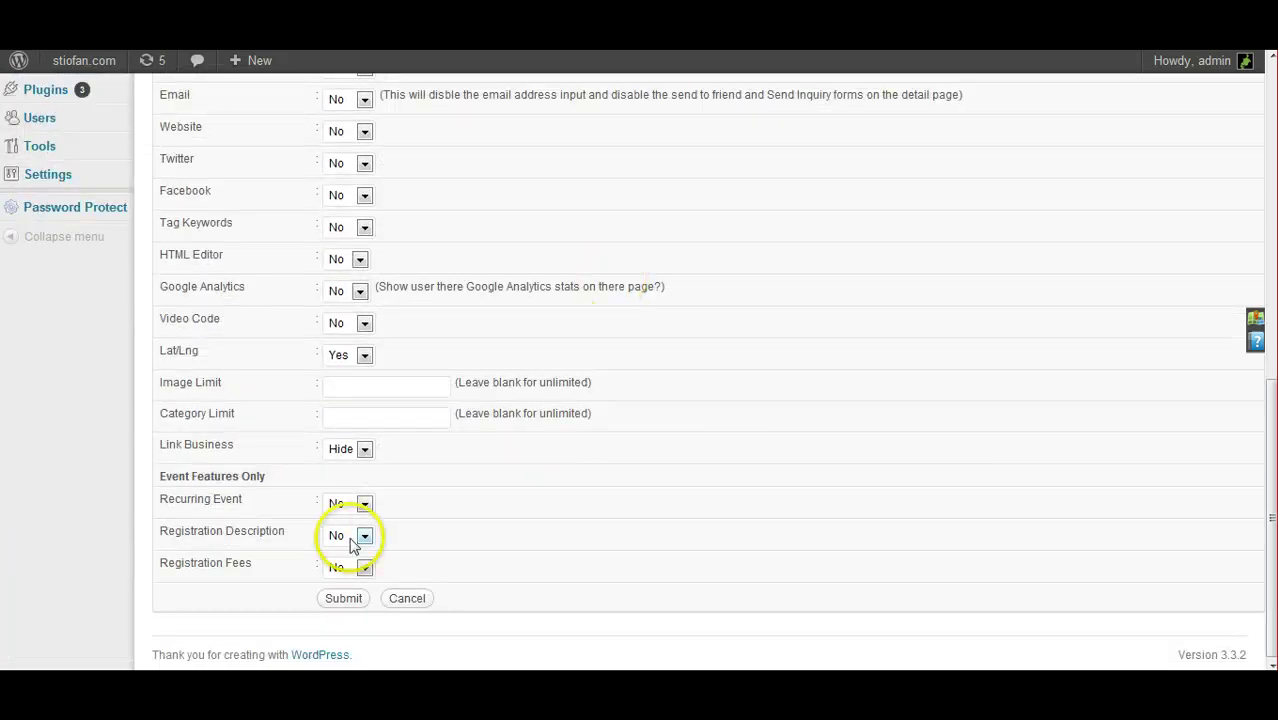
Step: Review the Image Limit and Category Limit fields, leaving both blank for unlimited
click(371, 388)
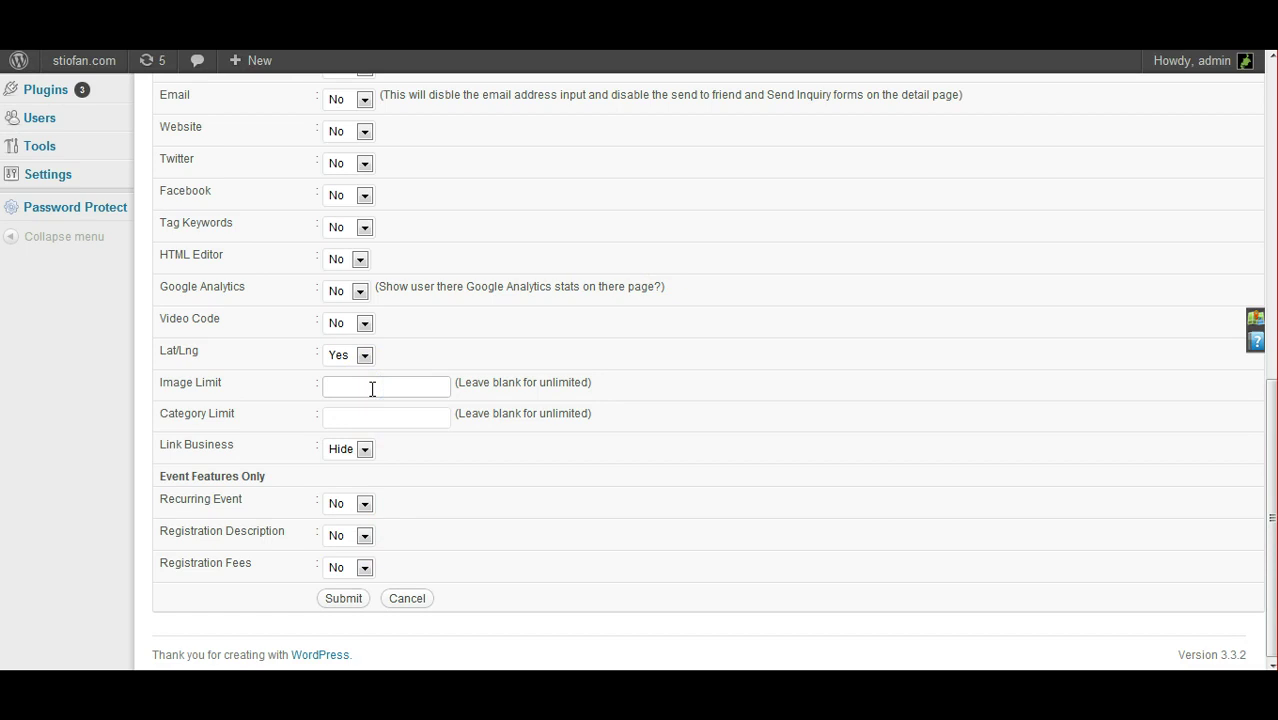
click(380, 389)
click(413, 391)
click(376, 417)
click(382, 418)
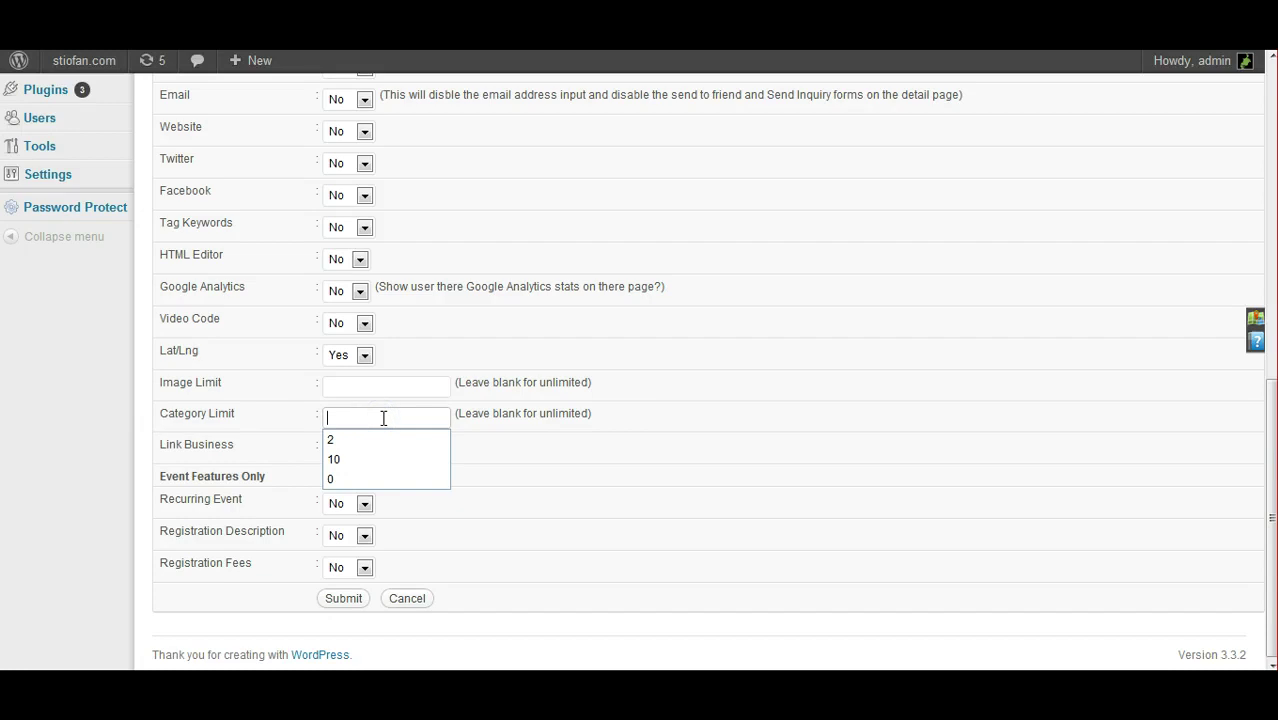
key(Escape)
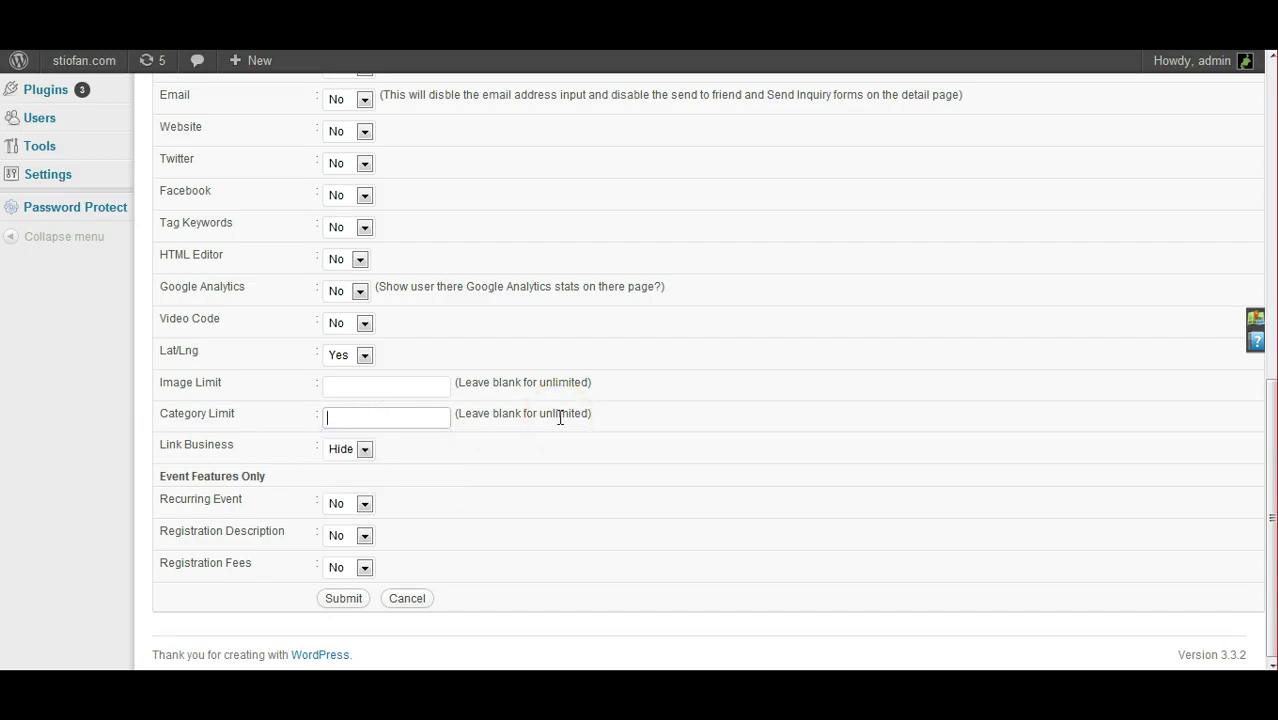
scroll(560, 418, up, 7)
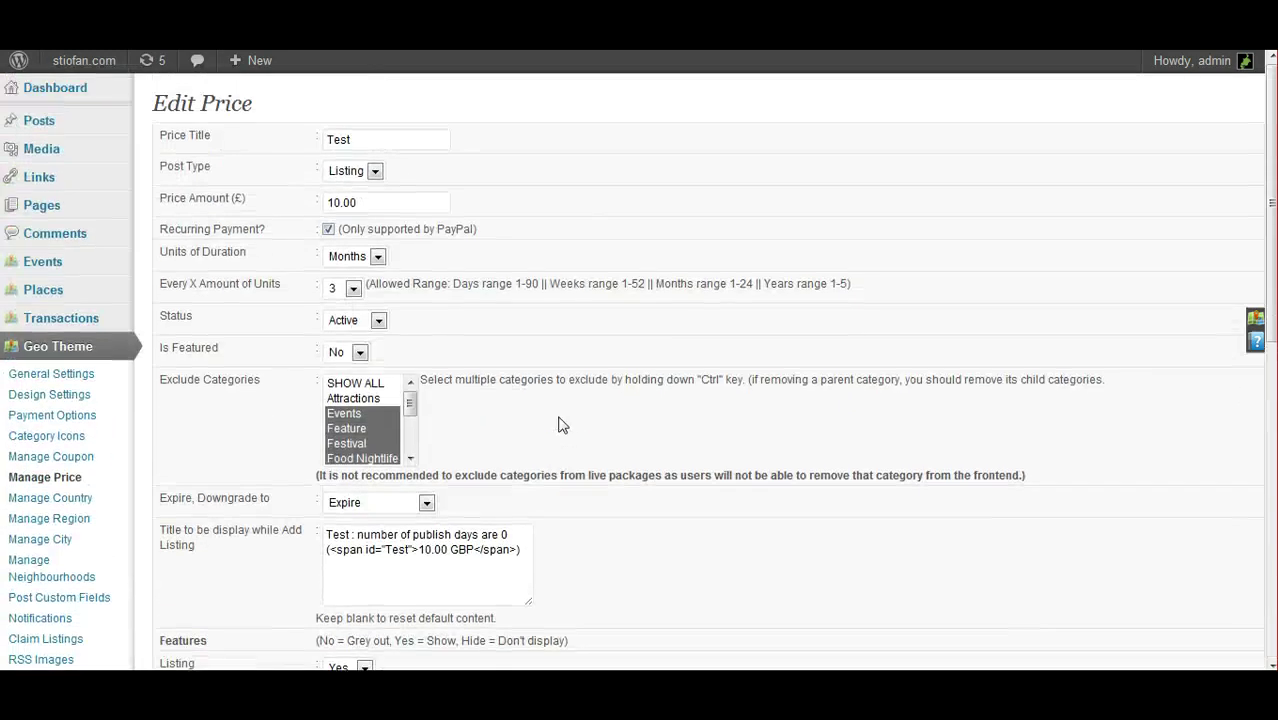